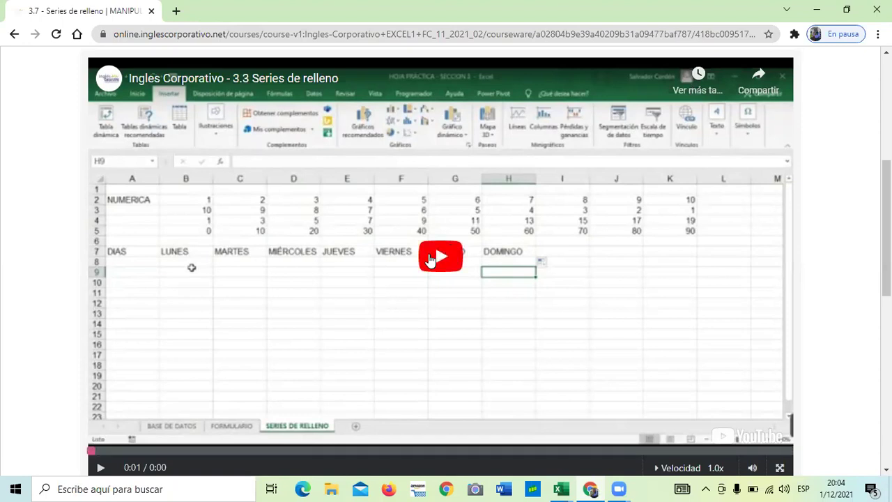
Set the system volume to 100 and play the lesson video 3.3 Series de relleno
key(XF86AudioLowerVolume)
key(XF86AudioLowerVolume)
key(XF86AudioLowerVolume)
key(XF86AudioLowerVolume)
key(XF86AudioLowerVolume)
key(XF86AudioLowerVolume)
key(XF86AudioLowerVolume)
key(XF86AudioLowerVolume)
key(XF86AudioLowerVolume)
key(XF86AudioLowerVolume)
key(XF86AudioLowerVolume)
key(XF86AudioLowerVolume)
key(XF86AudioLowerVolume)
key(XF86AudioLowerVolume)
key(XF86AudioLowerVolume)
key(XF86AudioLowerVolume)
key(XF86AudioLowerVolume)
key(XF86AudioLowerVolume)
key(XF86AudioLowerVolume)
key(XF86AudioLowerVolume)
key(XF86AudioLowerVolume)
key(XF86AudioRaiseVolume)
key(XF86AudioRaiseVolume)
key(XF86AudioRaiseVolume)
key(XF86AudioRaiseVolume)
key(XF86AudioRaiseVolume)
key(XF86AudioRaiseVolume)
key(XF86AudioRaiseVolume)
key(XF86AudioRaiseVolume)
key(XF86AudioRaiseVolume)
key(XF86AudioRaiseVolume)
key(XF86AudioRaiseVolume)
key(XF86AudioRaiseVolume)
key(XF86AudioRaiseVolume)
key(XF86AudioRaiseVolume)
key(XF86AudioRaiseVolume)
key(XF86AudioRaiseVolume)
key(XF86AudioRaiseVolume)
key(XF86AudioRaiseVolume)
key(XF86AudioRaiseVolume)
key(XF86AudioRaiseVolume)
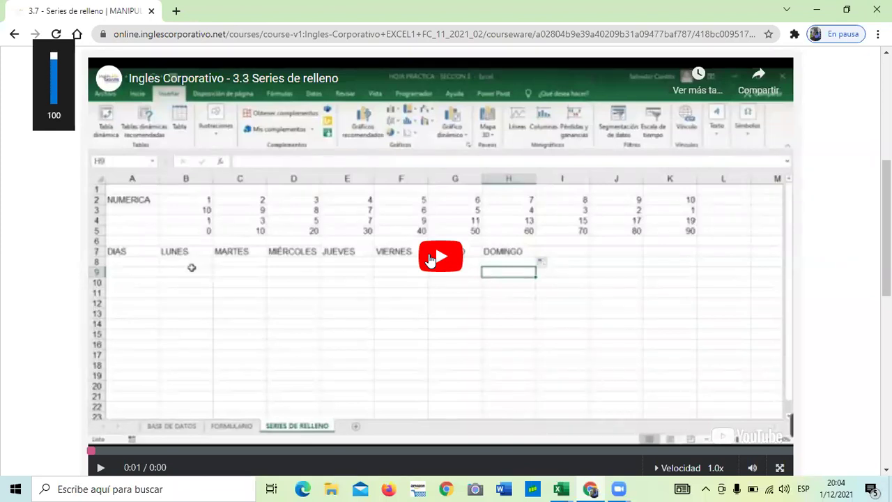
click(441, 265)
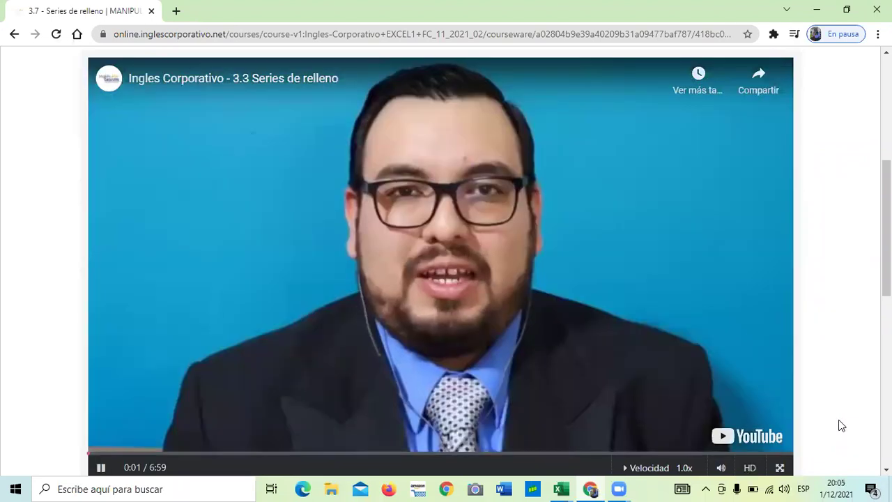
key(XF86AudioRaiseVolume)
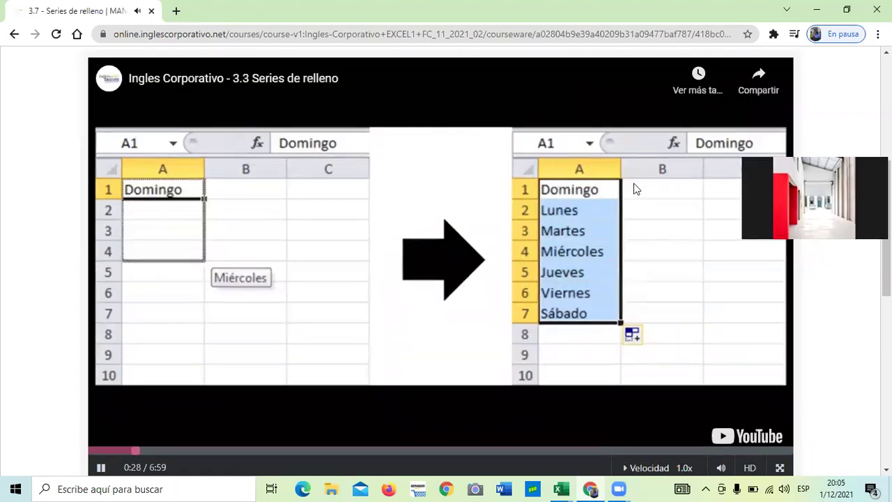
key(XF86AudioRaiseVolume)
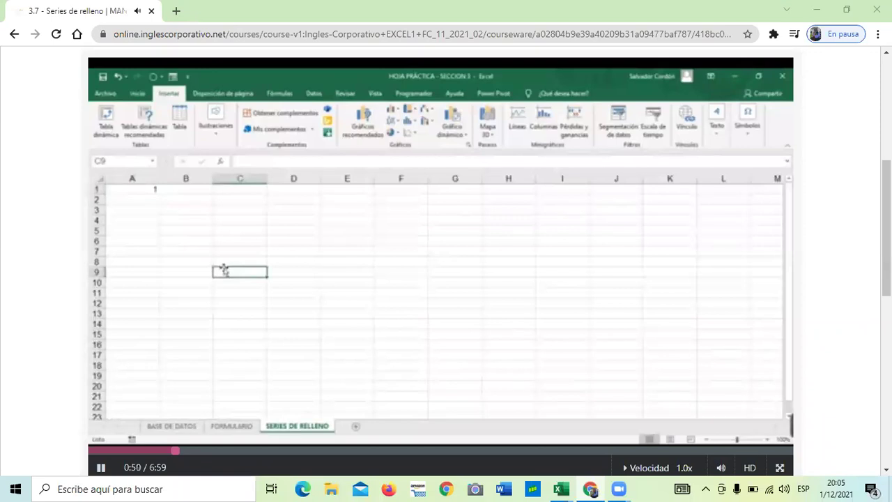
key(XF86AudioRaiseVolume)
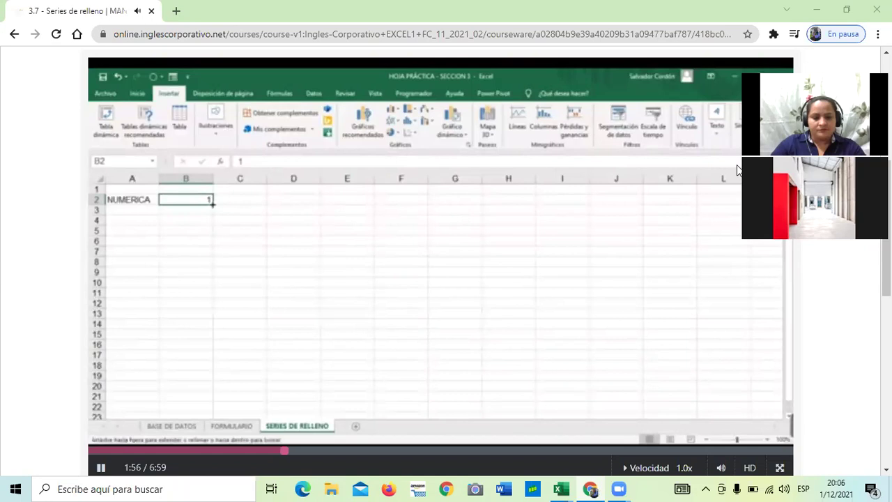
key(XF86AudioRaiseVolume)
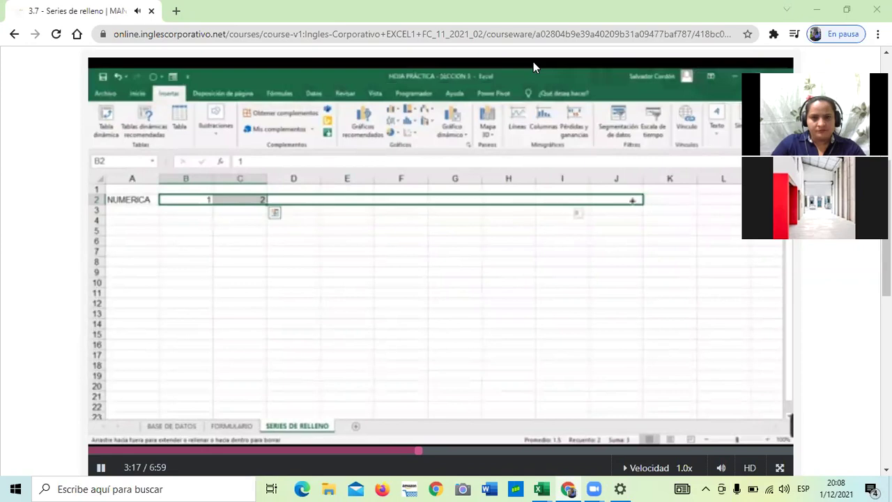
Pause the lesson video briefly and resume its playback
click(636, 466)
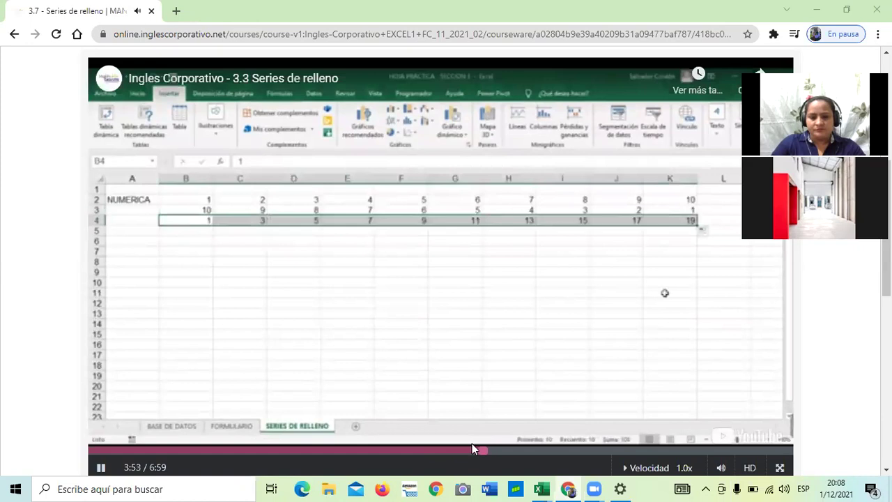
click(445, 314)
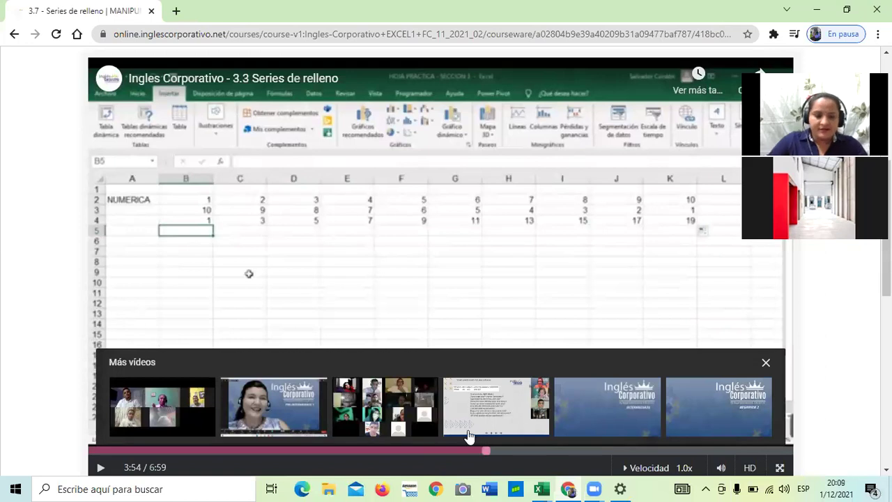
key(XF86AudioRaiseVolume)
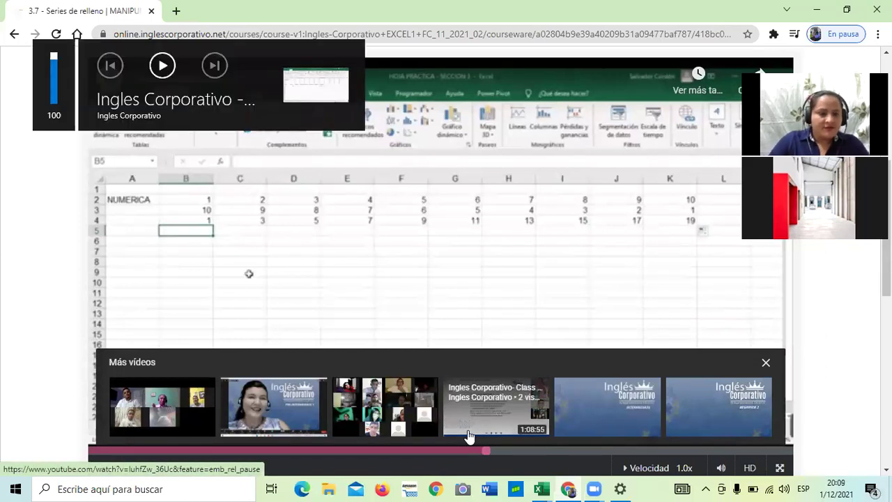
key(XF86AudioPlay)
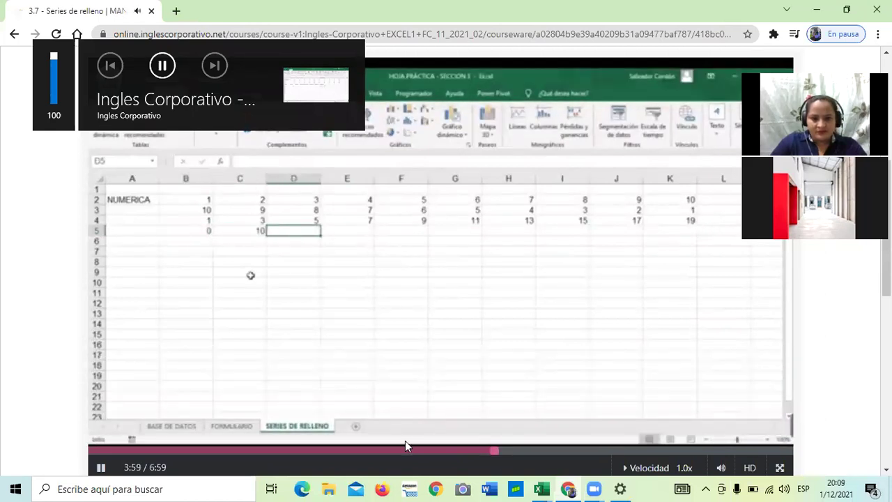
Restart the lesson video near its beginning, keeping the system volume at maximum
click(130, 451)
click(160, 450)
key(Home)
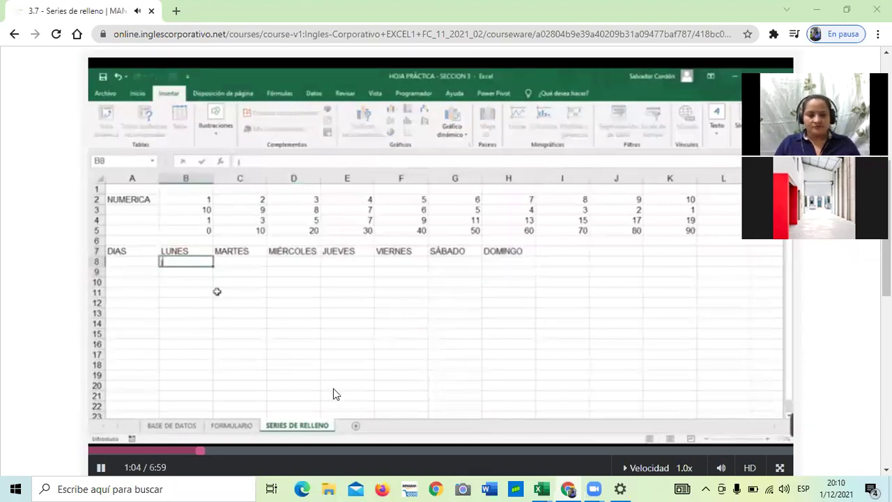
key(XF86AudioRaiseVolume)
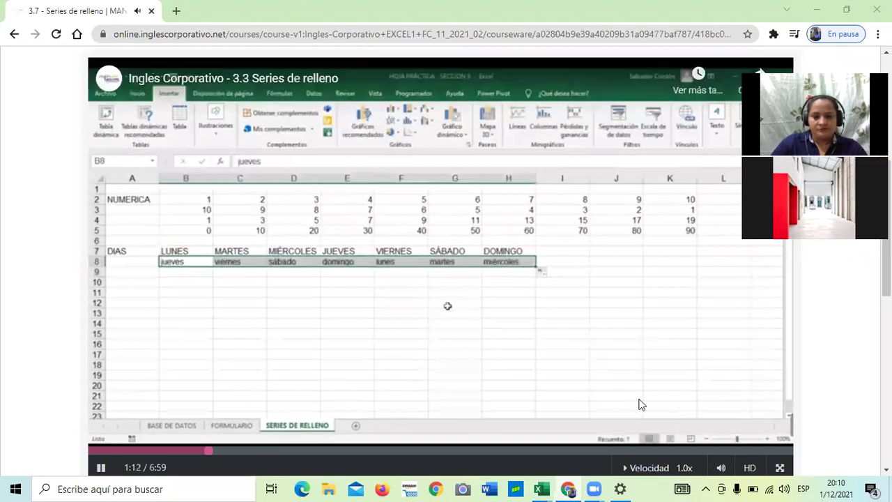
Check the microphone privacy settings and the headphone volume, closing both when done
click(736, 488)
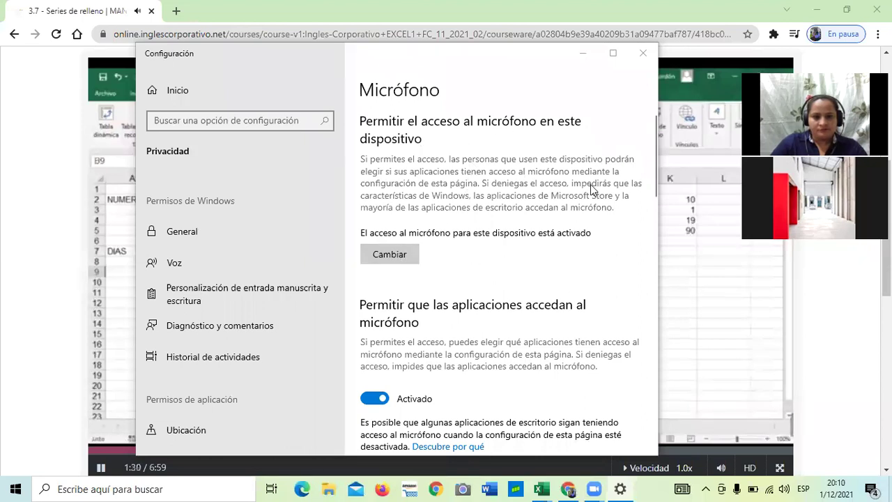
click(643, 53)
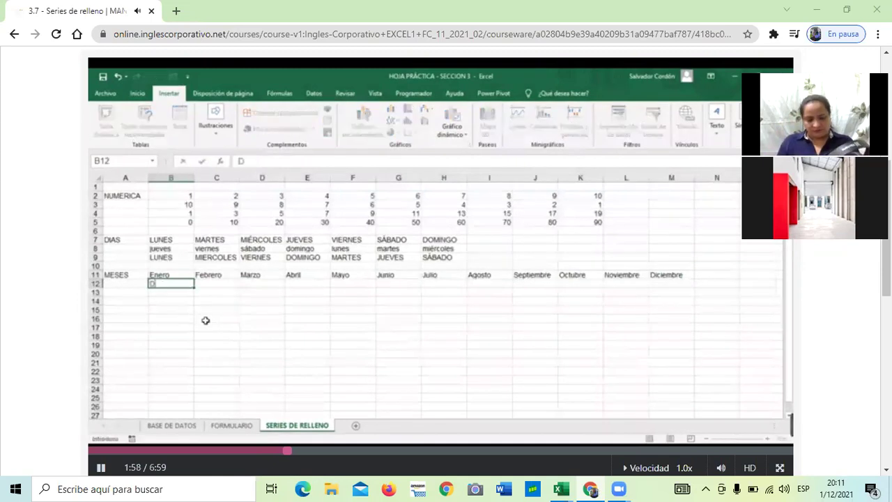
mouse_move(553, 63)
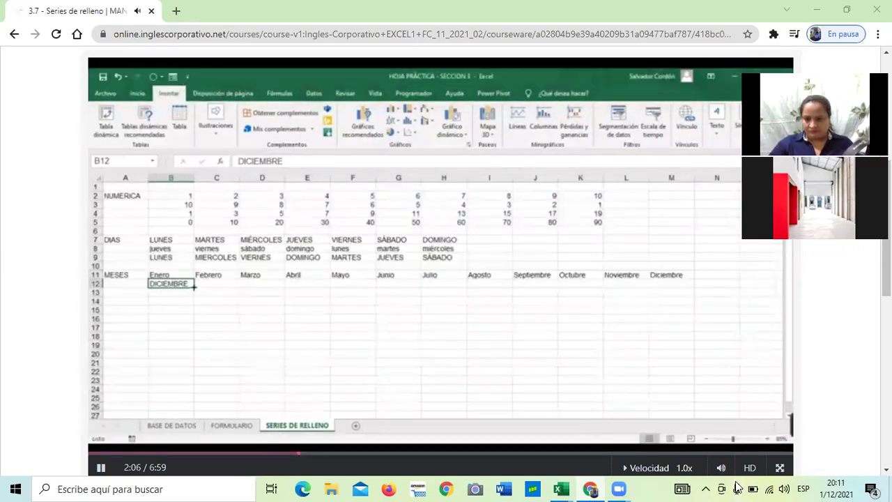
click(783, 488)
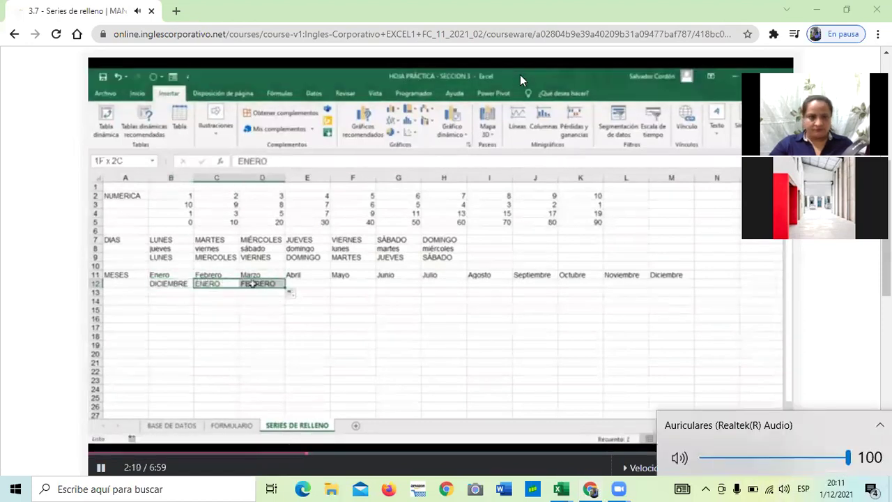
click(520, 75)
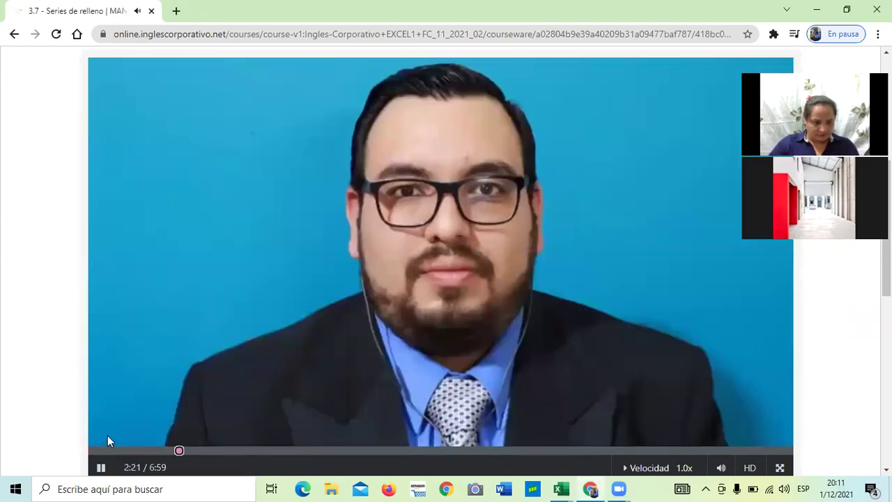
Return the lesson video to its beginning and watch it through to the end
click(108, 450)
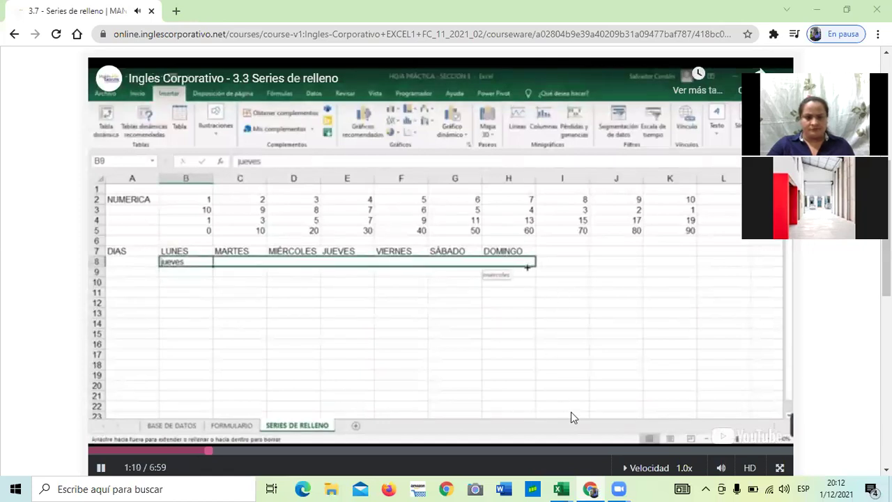
click(648, 468)
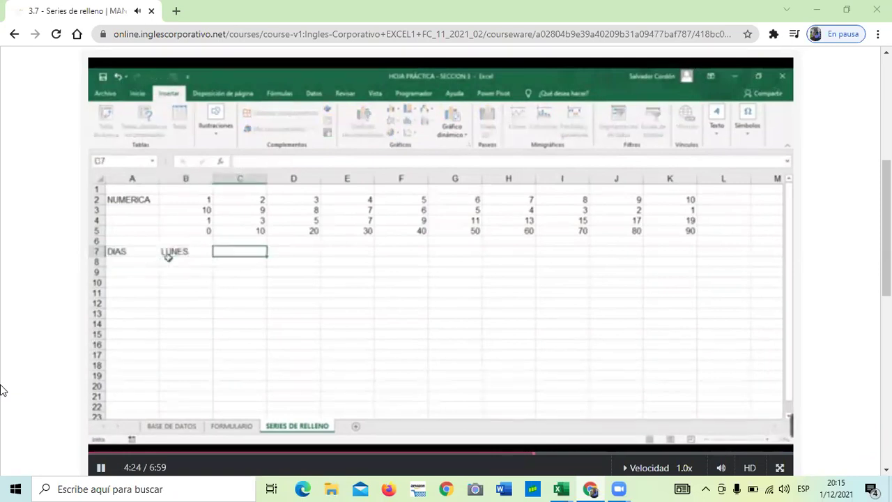
key(XF86AudioRaiseVolume)
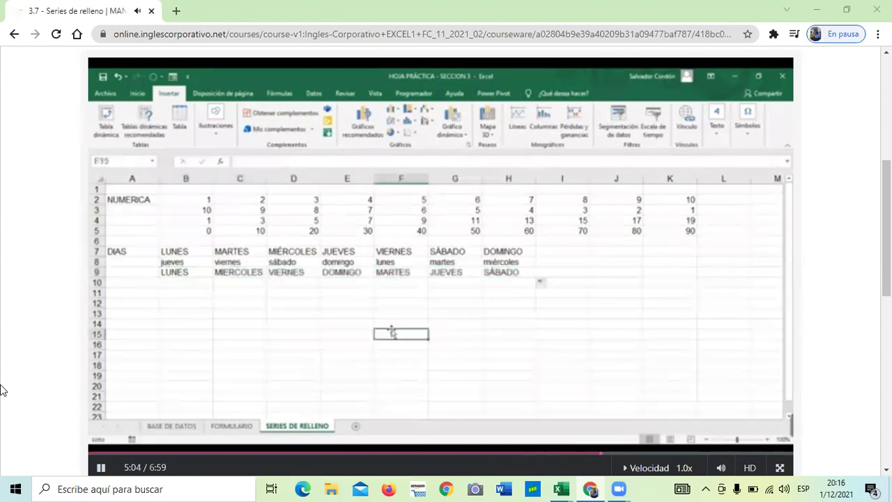
mouse_move(221, 422)
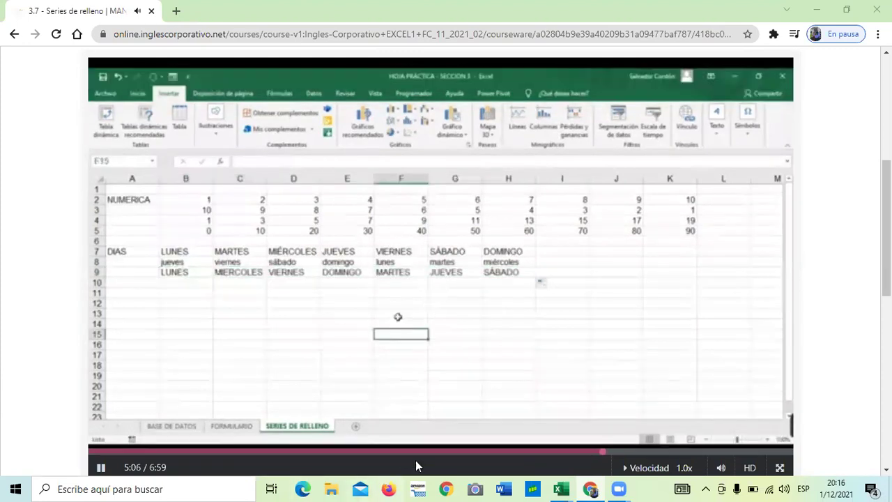
mouse_move(725, 471)
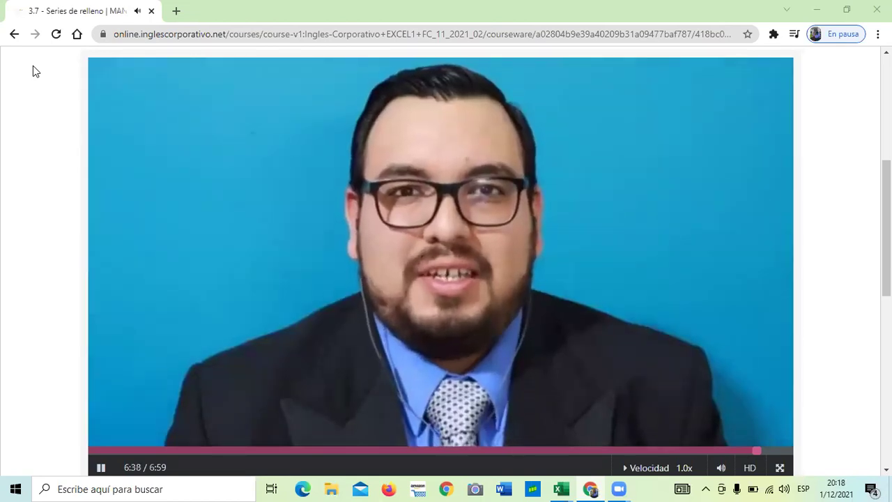
mouse_move(665, 297)
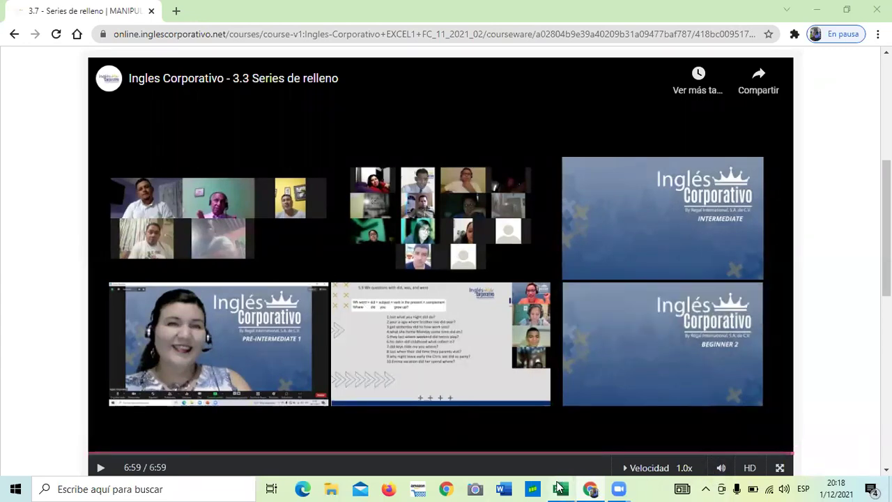
Switch to the Excel workbook 3.3 Series de relleno (3) and review the section headings in column A
mouse_move(560, 488)
click(617, 444)
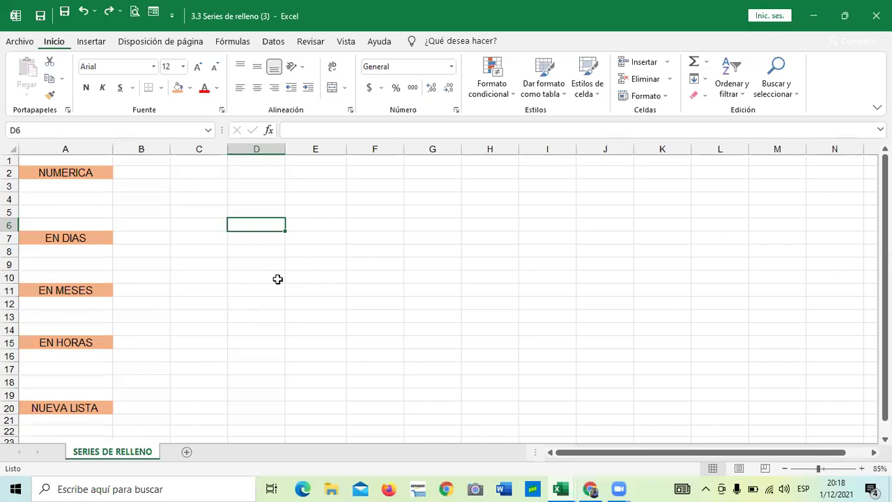
click(147, 173)
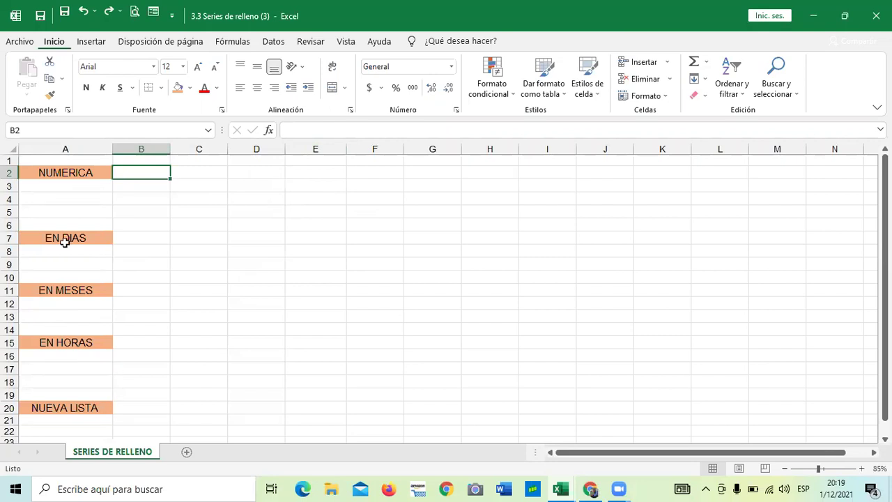
click(65, 409)
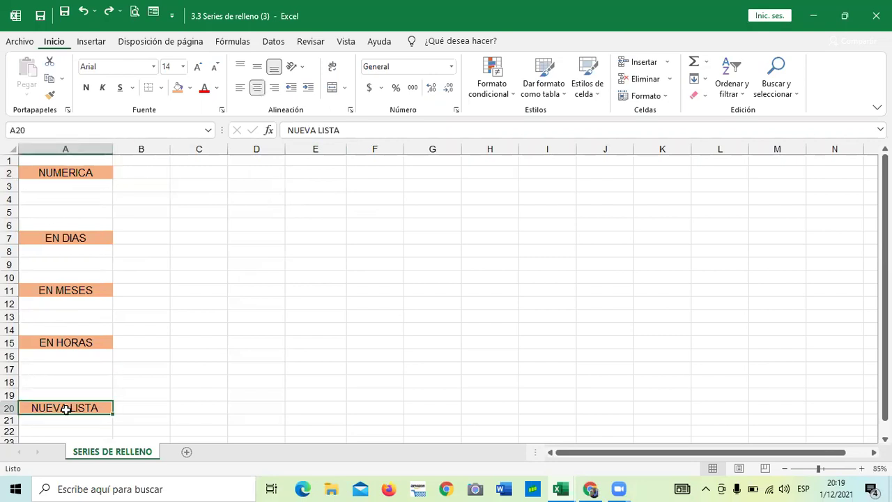
Examine the NUEVA LISTA heading and the cells beside it in row 20, from B20 to E20
scroll(149, 377, down, 1)
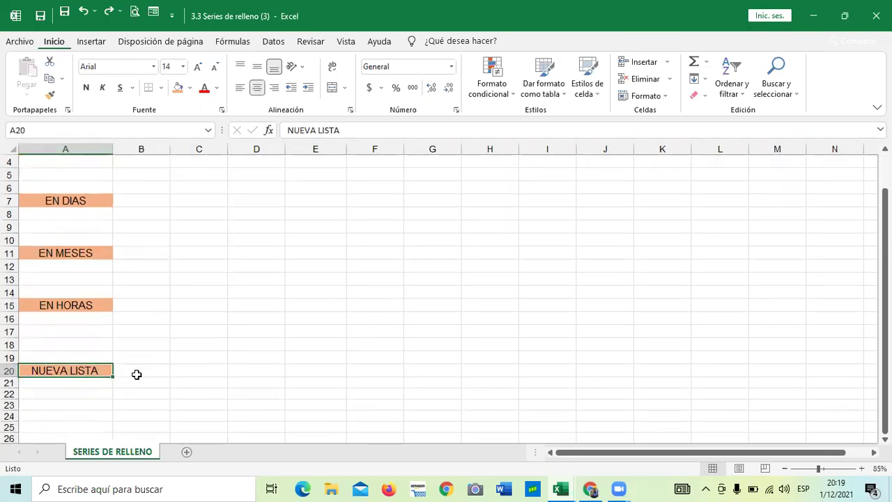
click(137, 376)
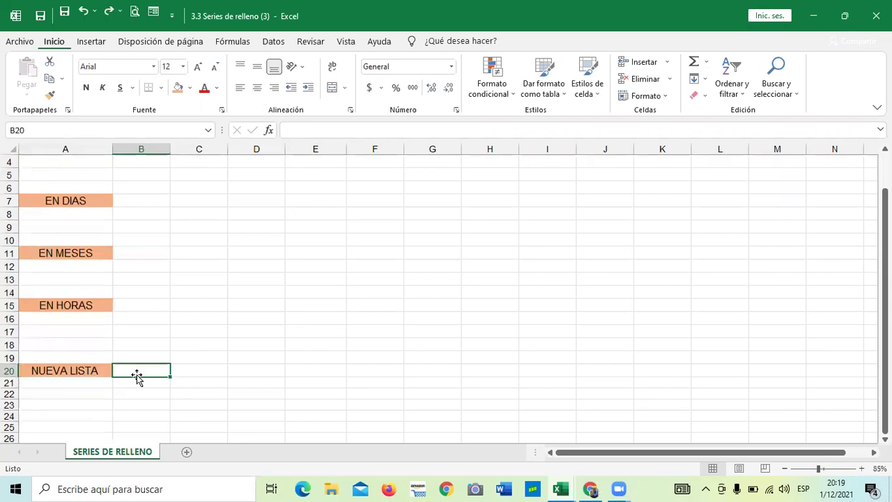
click(75, 372)
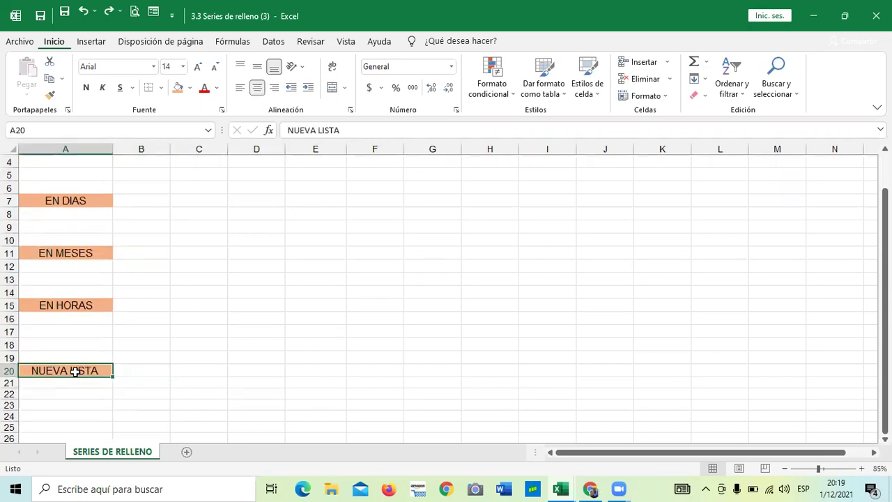
click(158, 366)
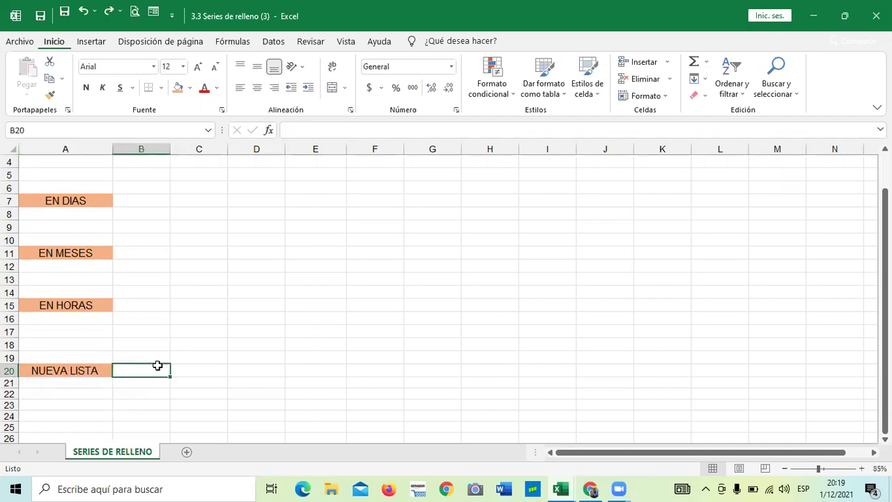
click(198, 371)
click(268, 371)
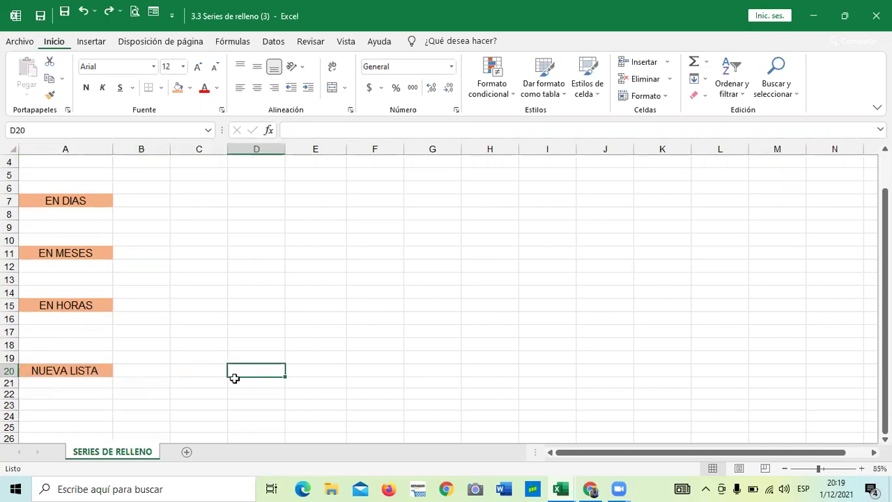
click(316, 373)
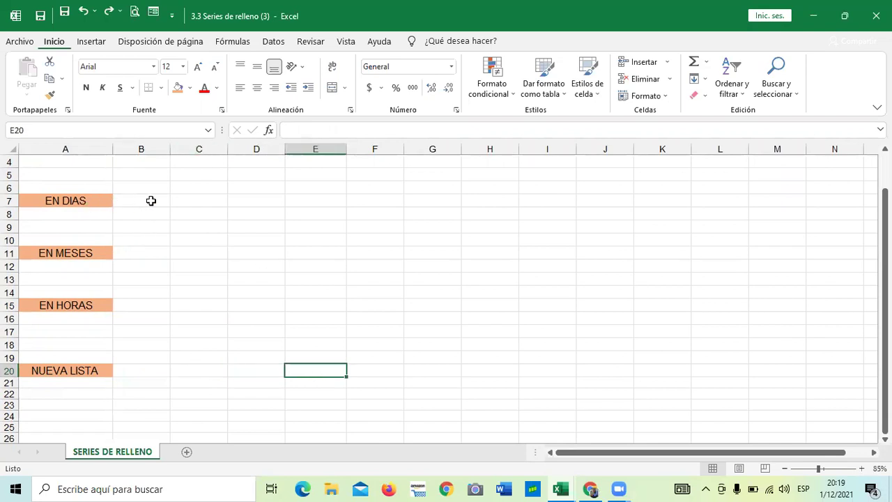
Review the first entry cells in column B beside NUMERICA, EN DIAS, EN MESES, EN HORAS and NUEVA LISTA
scroll(150, 201, up, 1)
click(152, 173)
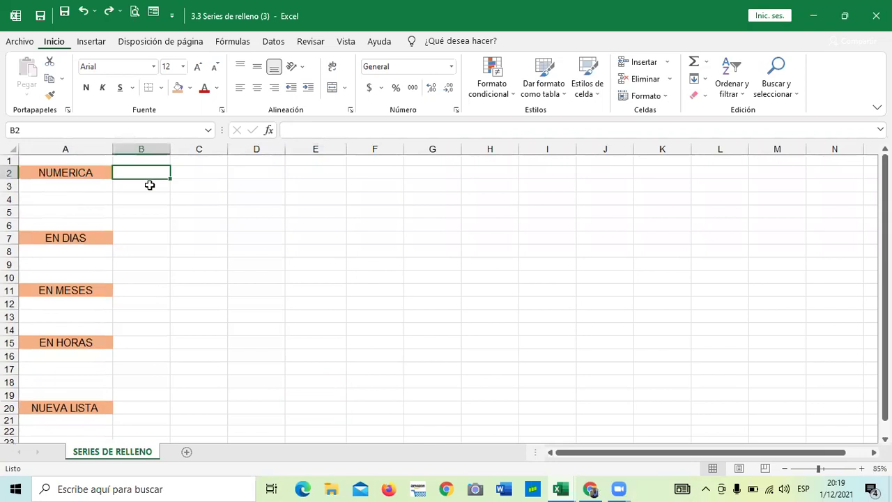
click(149, 239)
click(130, 291)
click(129, 341)
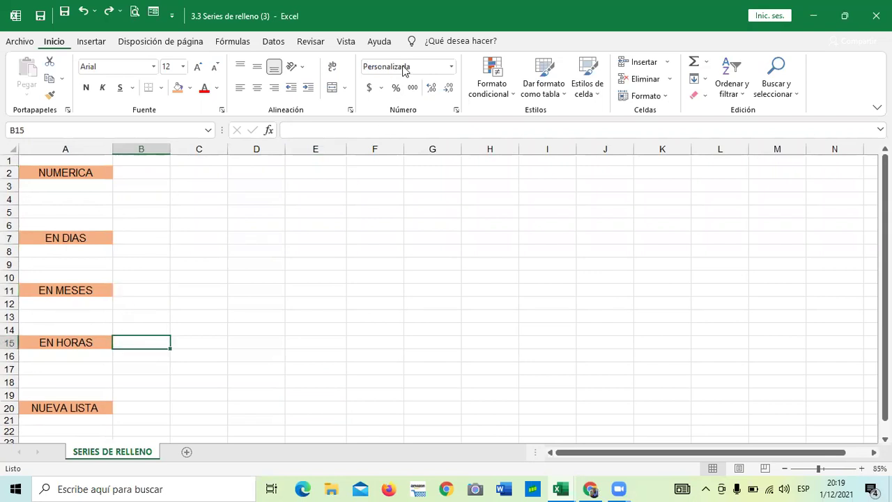
click(152, 407)
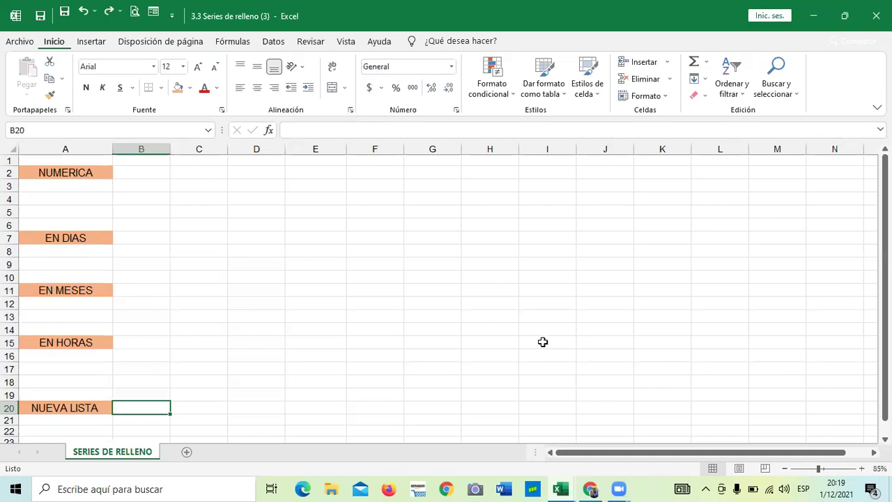
Switch to the course page in Chrome and go back to the 3.6 Objetivo de la lección unit
mouse_move(593, 488)
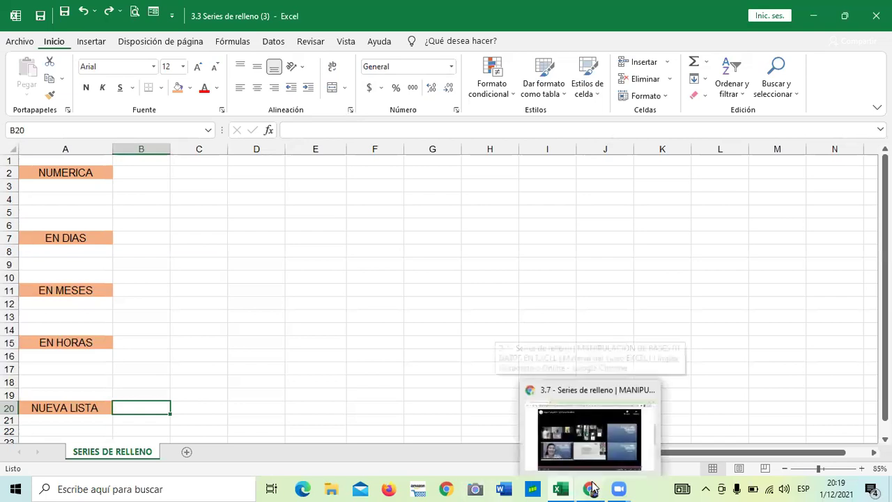
click(589, 445)
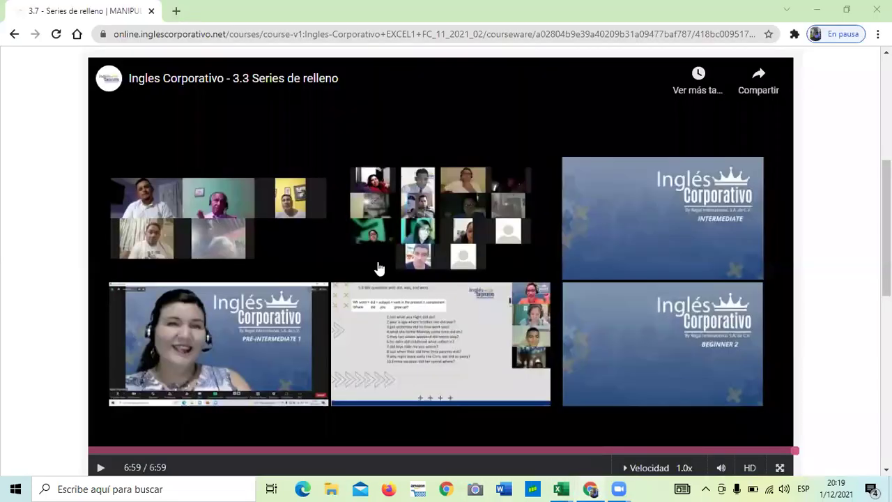
scroll(405, 395, down, 2)
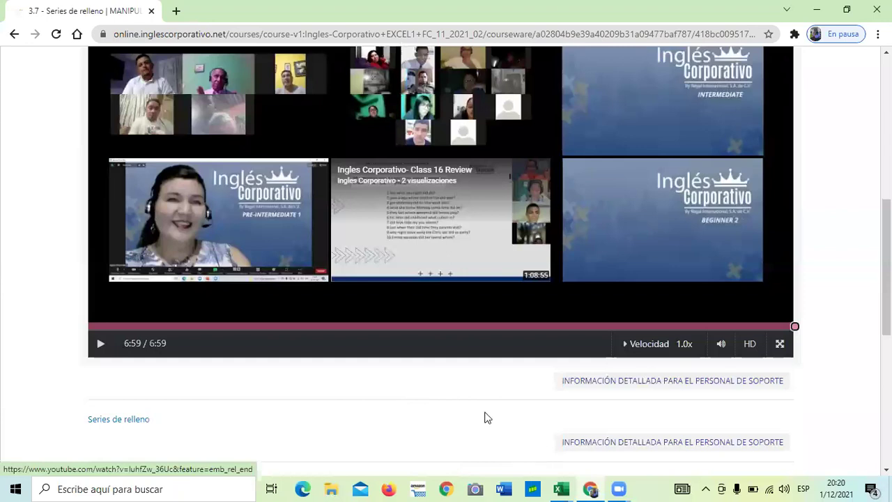
scroll(422, 335, down, 6)
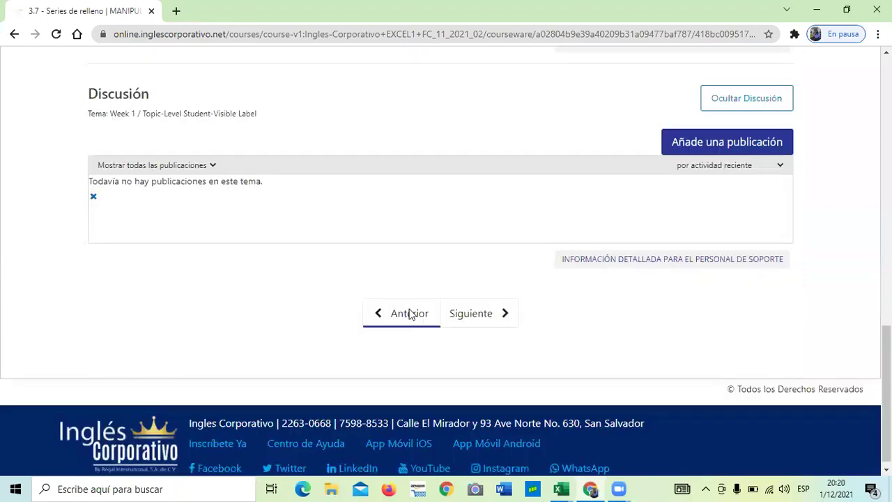
click(410, 313)
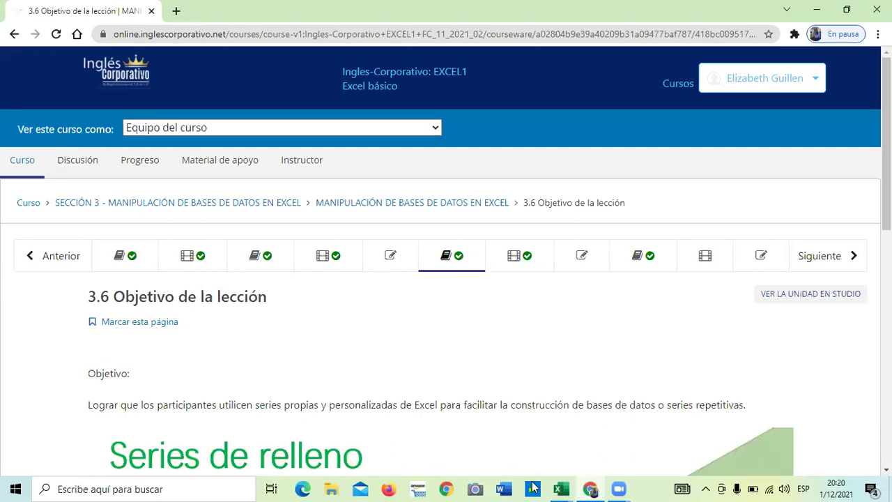
Switch to the Excel workbook 3.3 Series de relleno (3), enter 1 in B2 and fill it across to J2
mouse_move(567, 489)
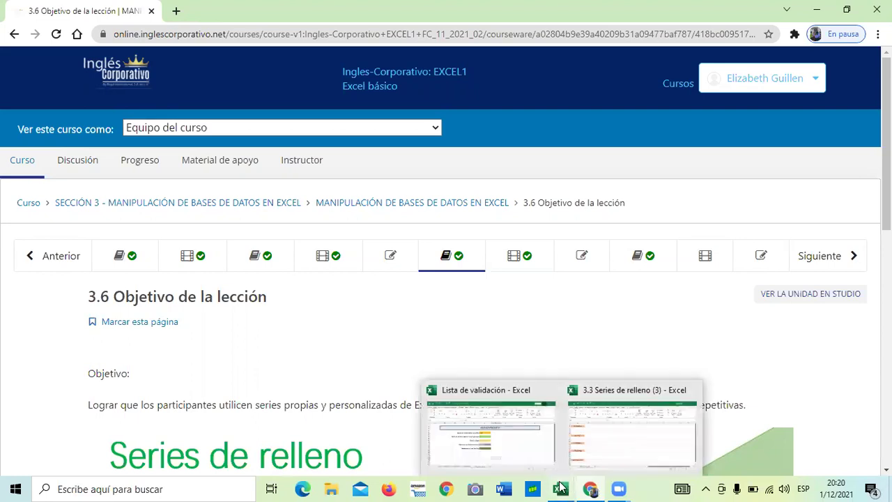
click(622, 434)
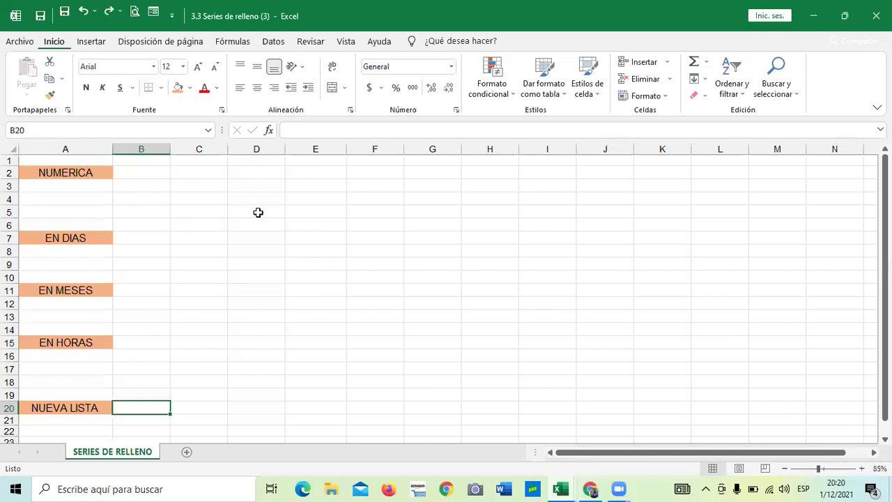
click(143, 173)
text(1)
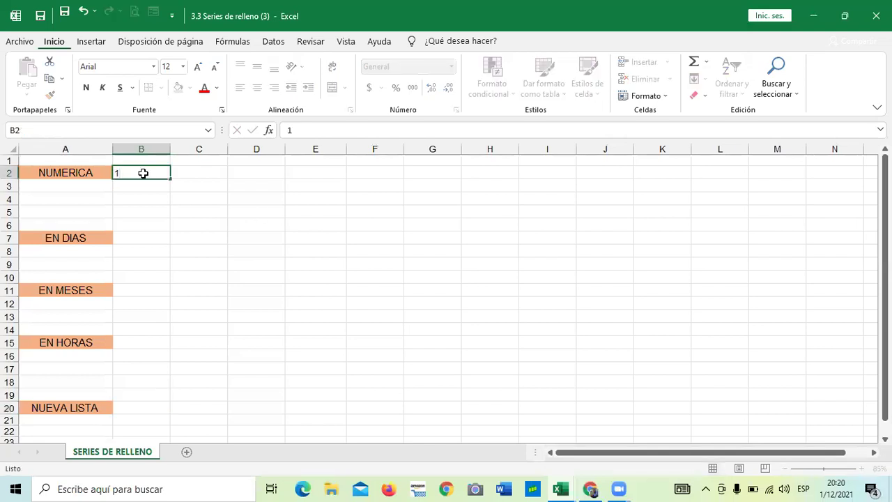
key(Tab)
click(140, 171)
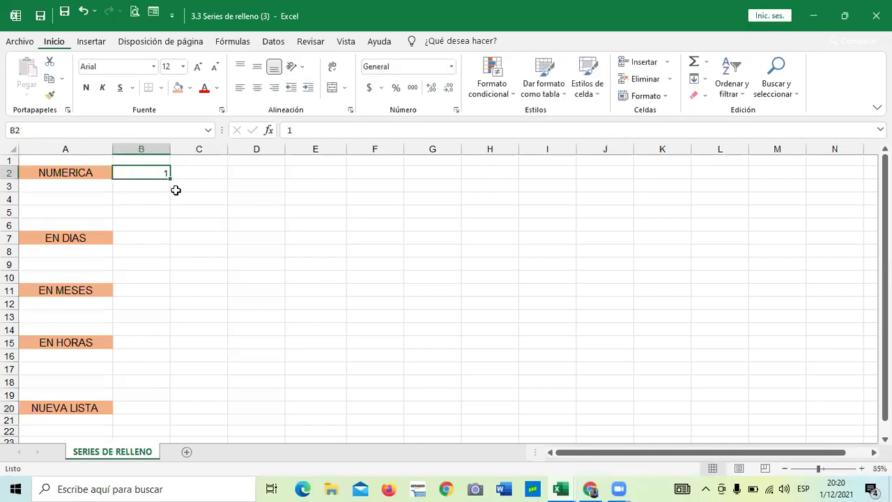
click(174, 183)
click(166, 176)
drag(168, 177, 618, 182)
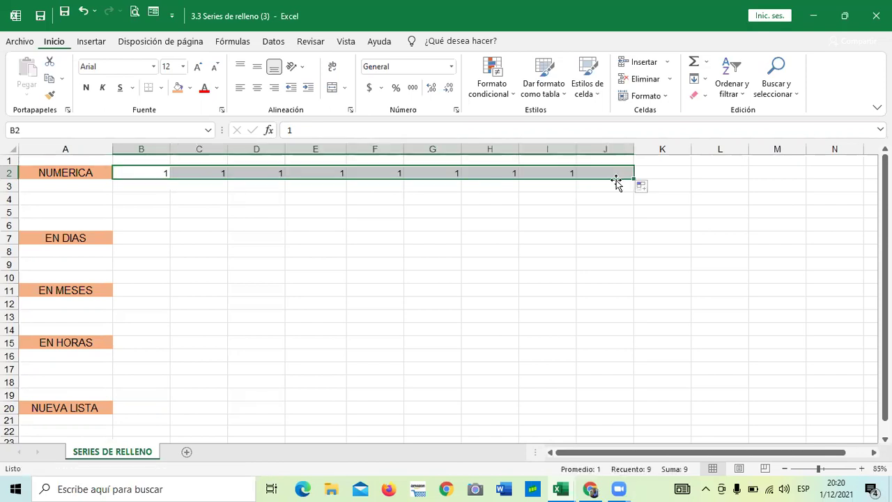
Try the Rellenar sin formato and Rellenar formatos solo fill options on the filled range B2:J2
click(653, 192)
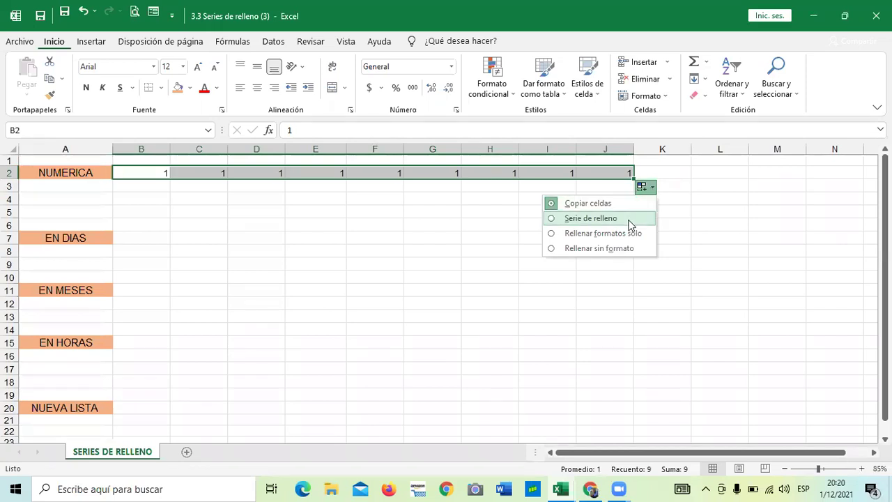
click(609, 249)
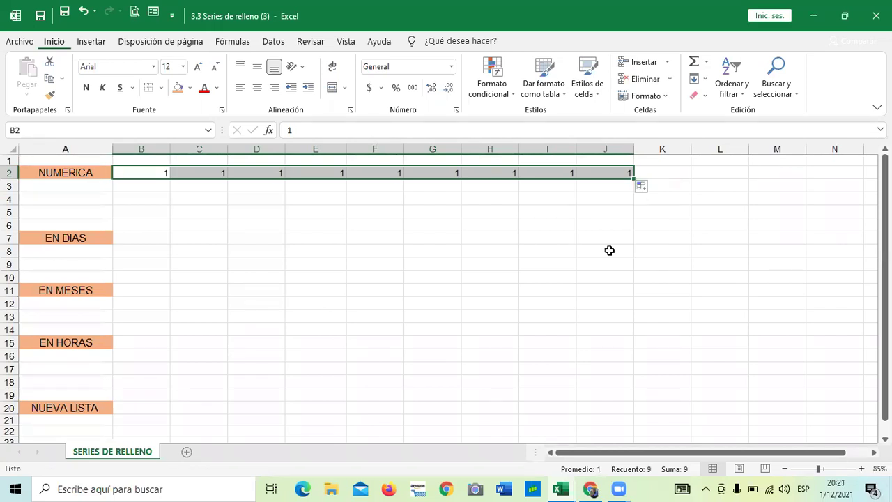
click(647, 192)
click(627, 234)
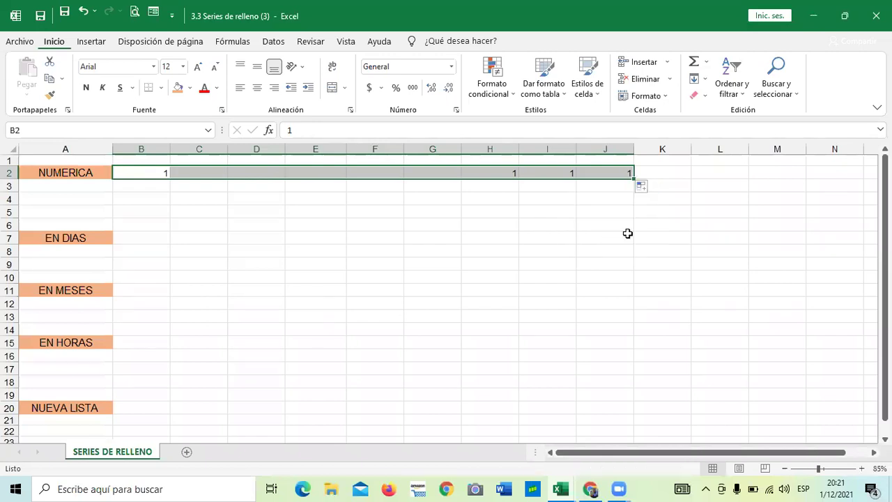
Set the fill option of B2:J2 to Serie de relleno to number the row from 1 to 9
click(639, 188)
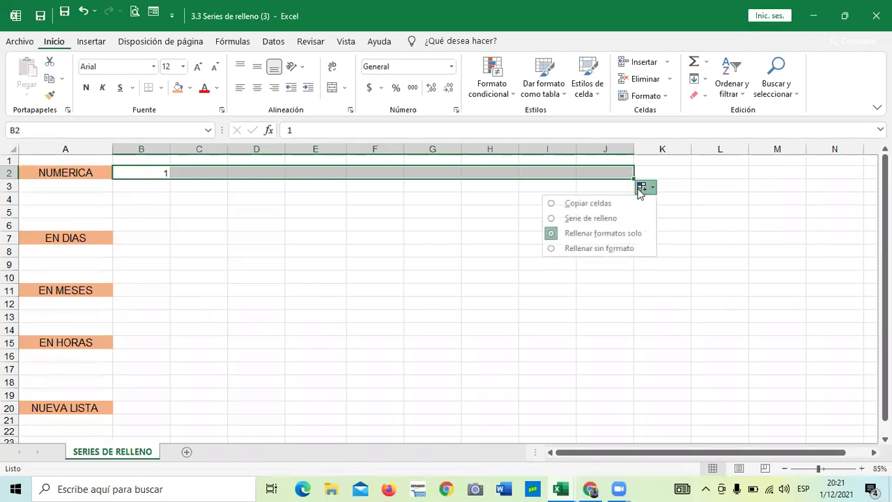
click(620, 217)
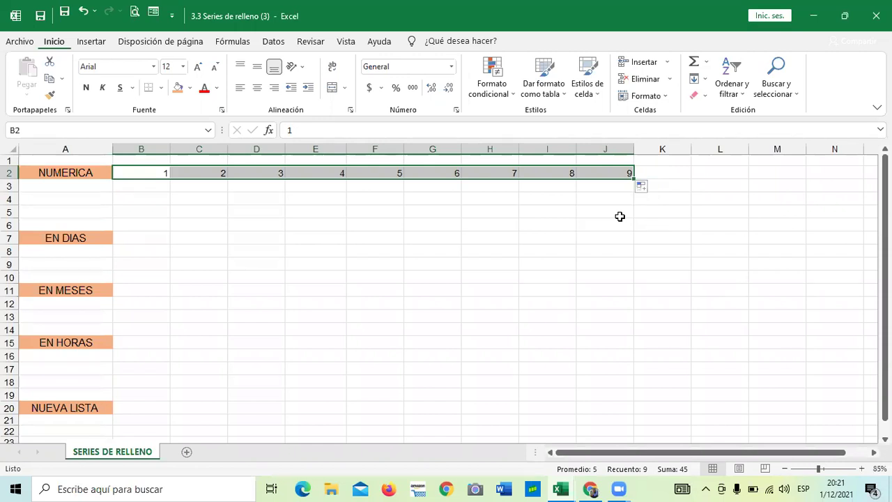
click(642, 187)
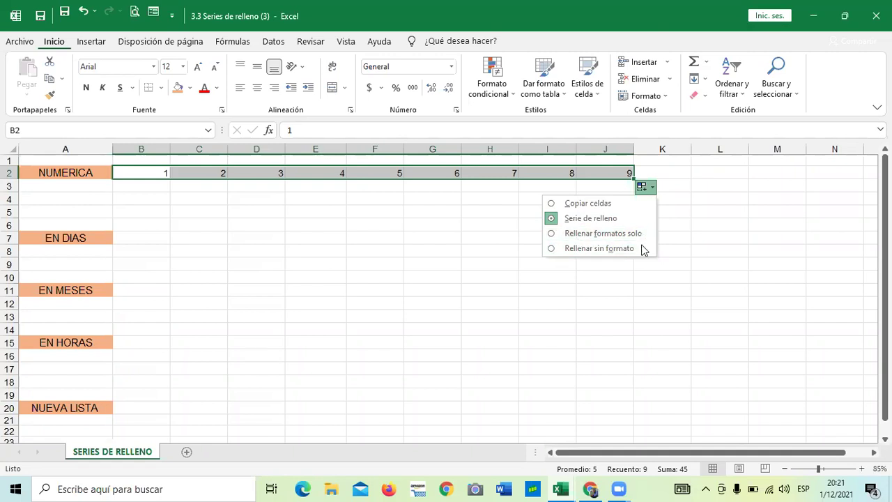
click(425, 309)
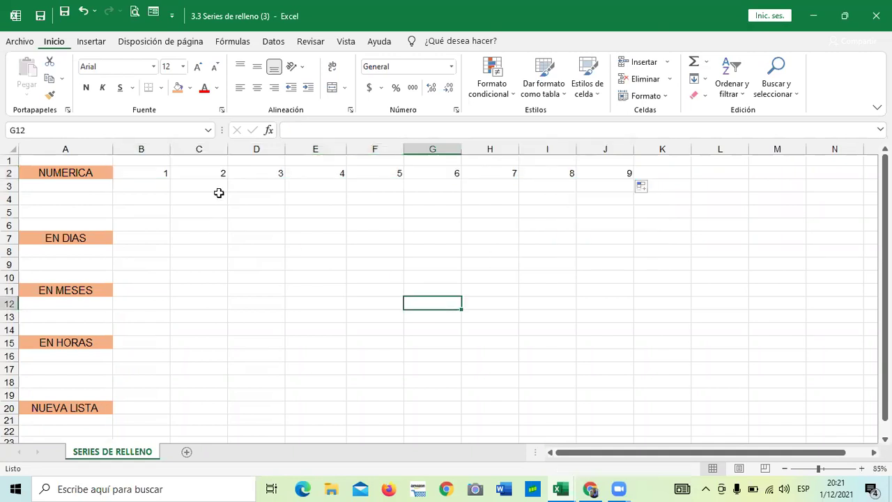
click(613, 178)
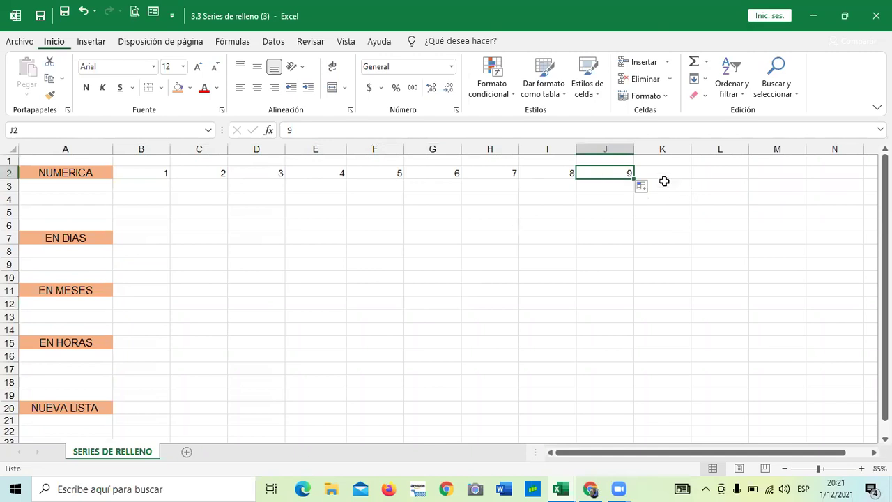
click(263, 265)
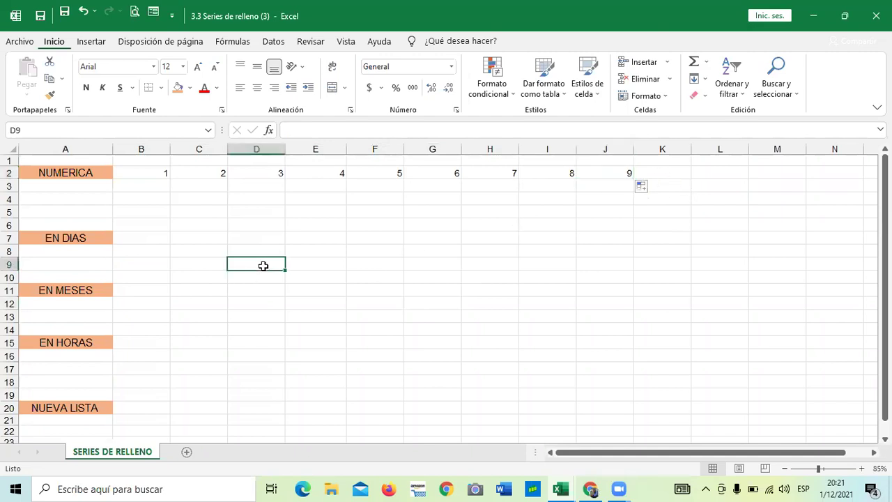
Enter 0 in B3 and 10 in C3, and extend both cells as a series to 100 in L3
click(148, 185)
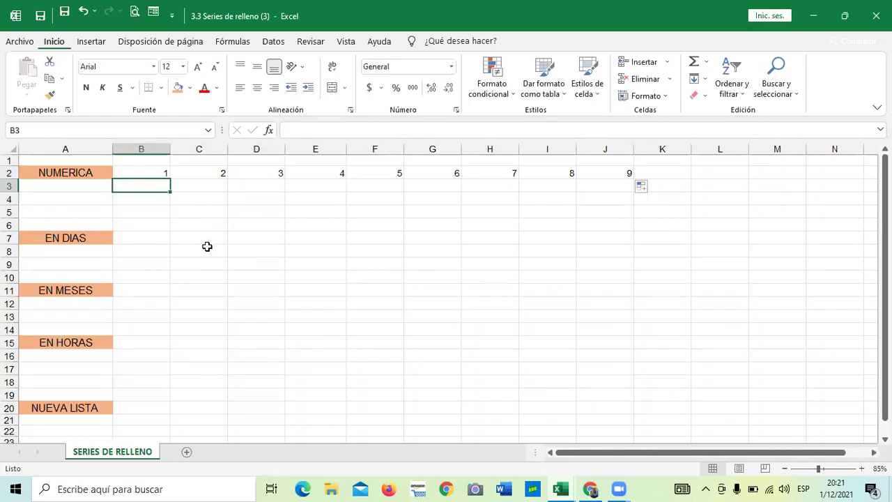
text(0)
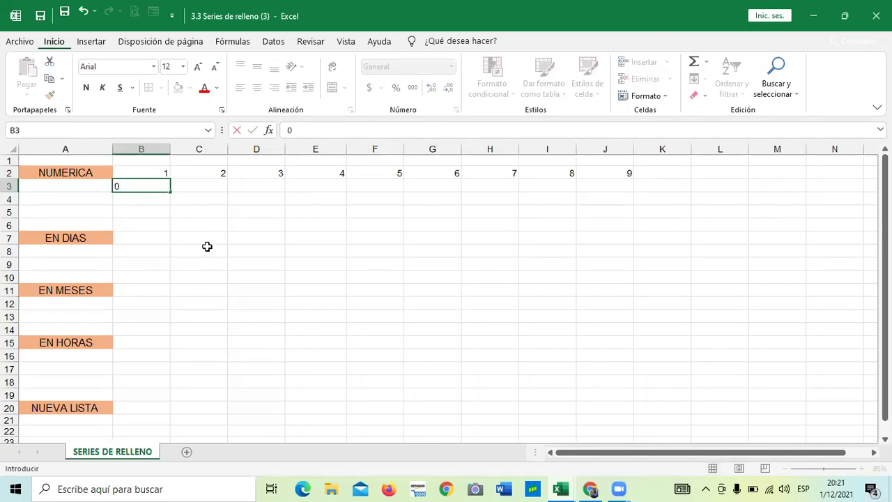
key(Tab)
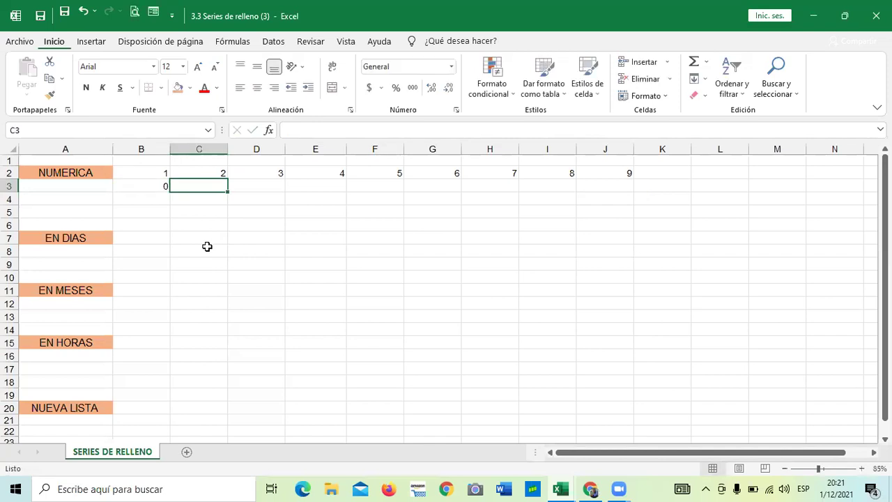
text(10)
key(Return)
click(207, 247)
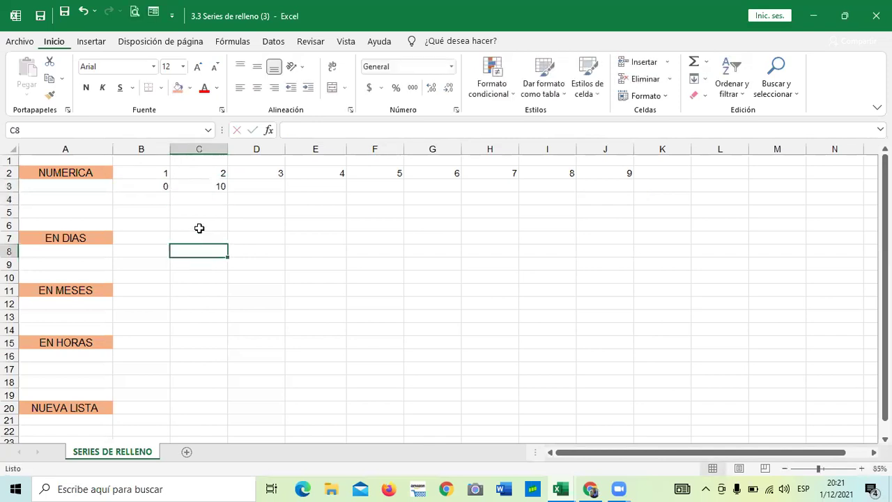
drag(169, 188, 434, 206)
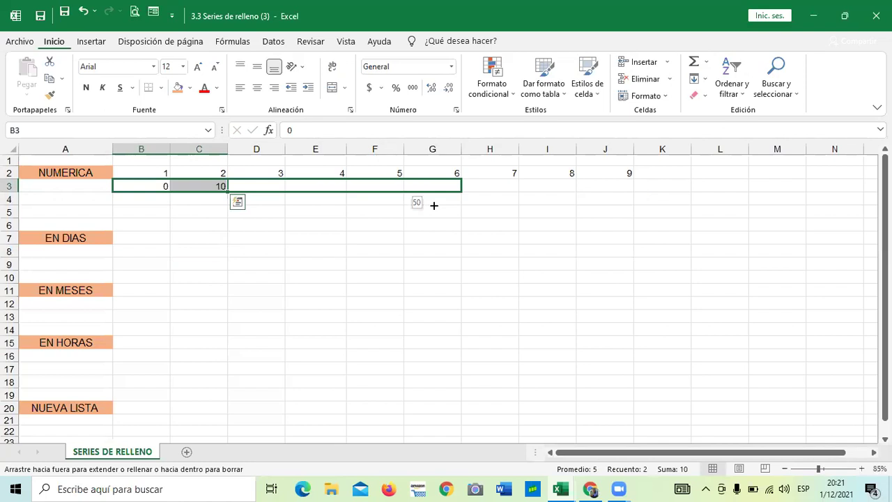
drag(457, 202, 724, 191)
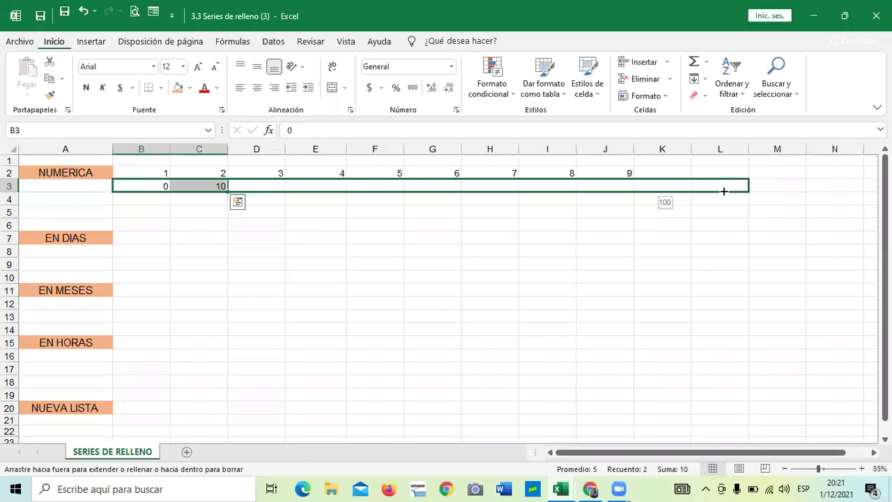
drag(724, 191, 724, 191)
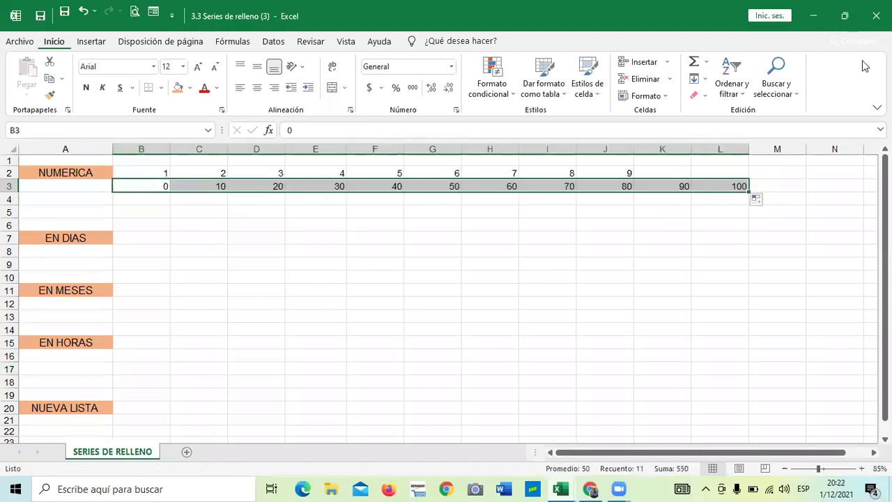
click(642, 274)
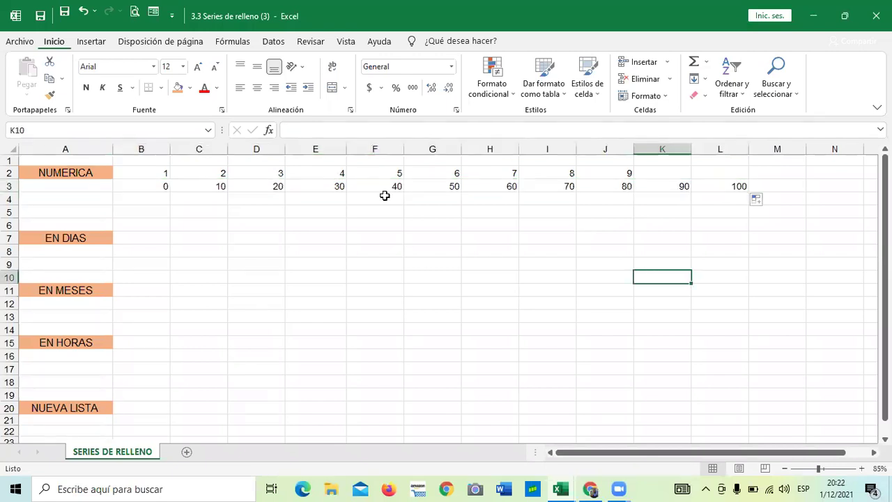
Enter 3 in B4 and 6 in C4, and extend both cells as a series to 33 in L4
click(137, 194)
text(3)
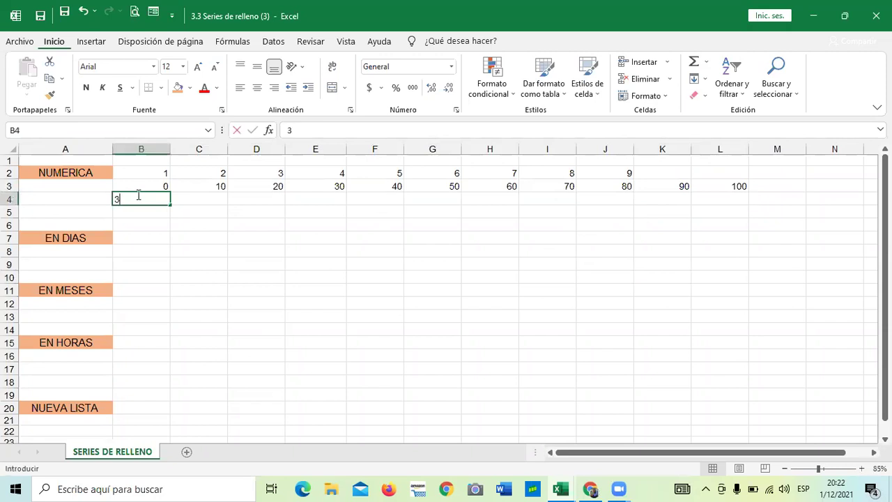
key(Tab)
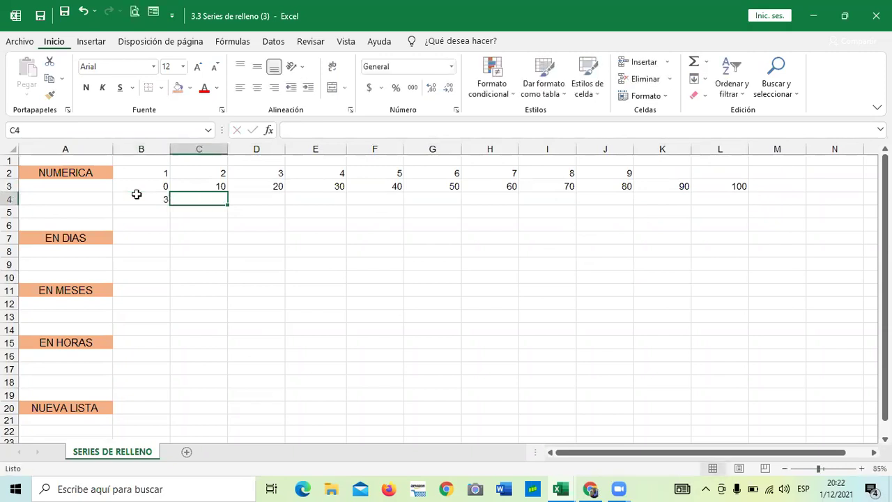
text(6)
click(262, 318)
drag(165, 201, 198, 200)
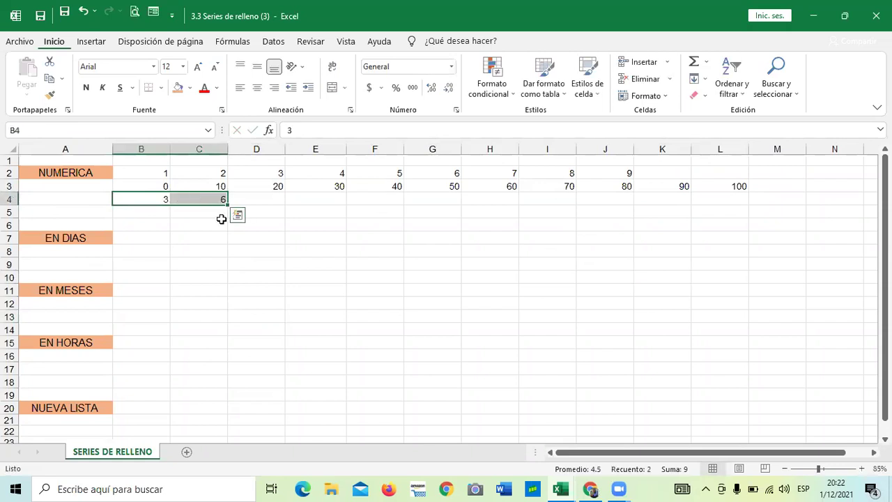
drag(227, 207, 741, 217)
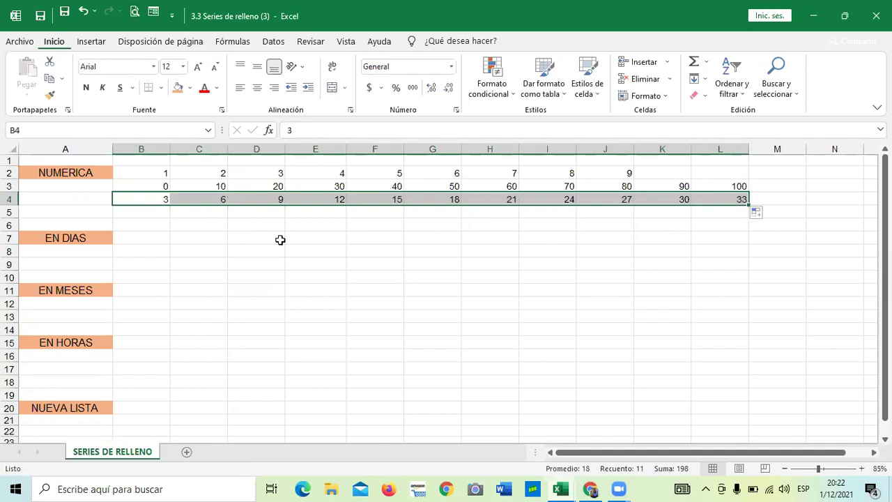
click(237, 251)
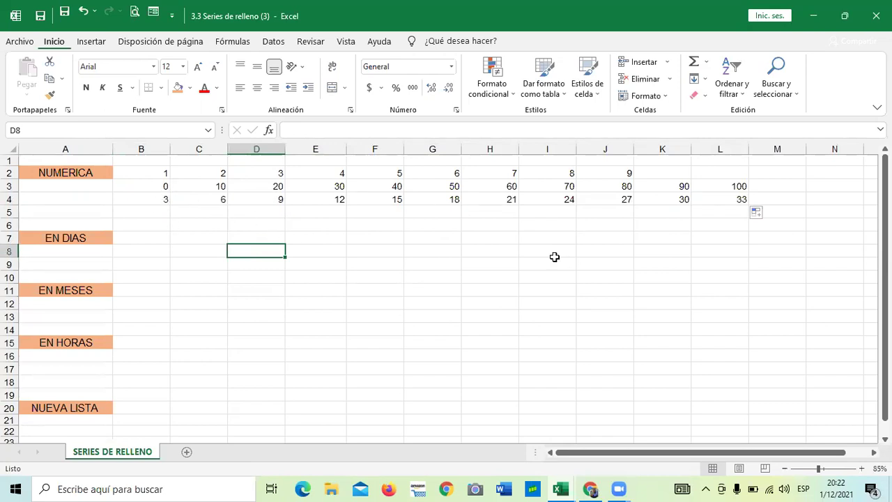
click(321, 287)
Enter 100 in B5 and 90 in C5, and extend both cells as a series to 0 in L5
click(150, 211)
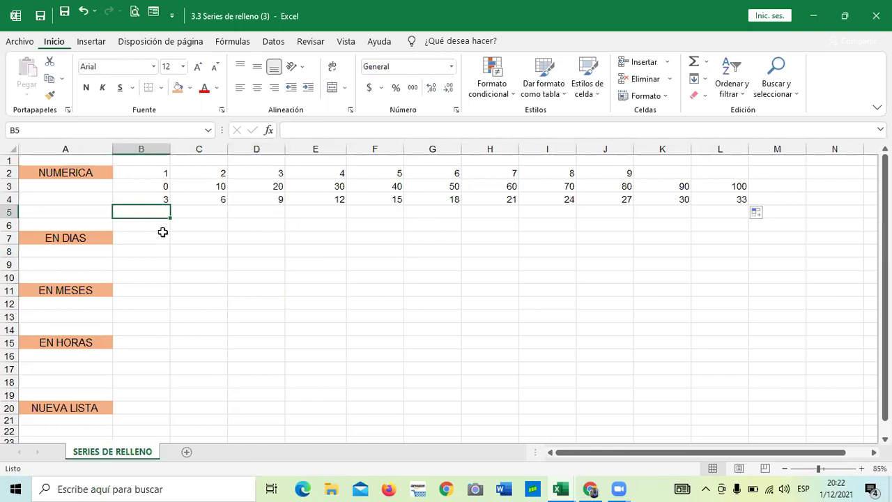
text(100)
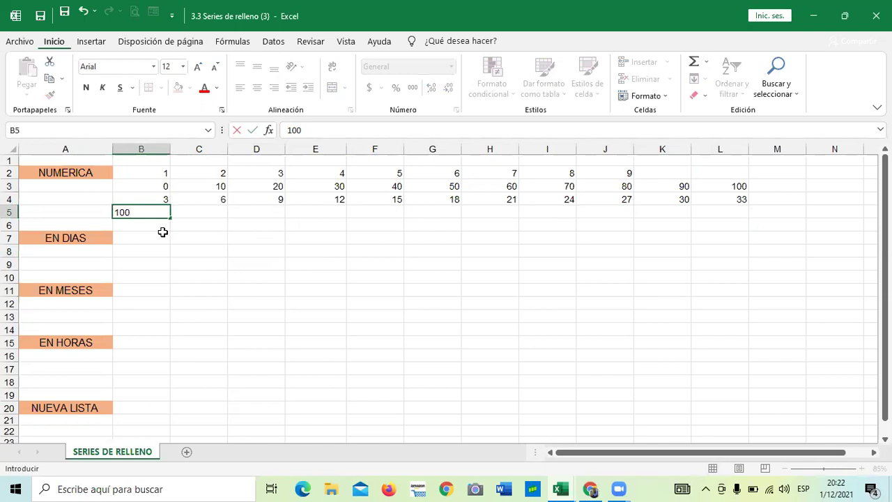
key(Tab)
text(90)
key(Return)
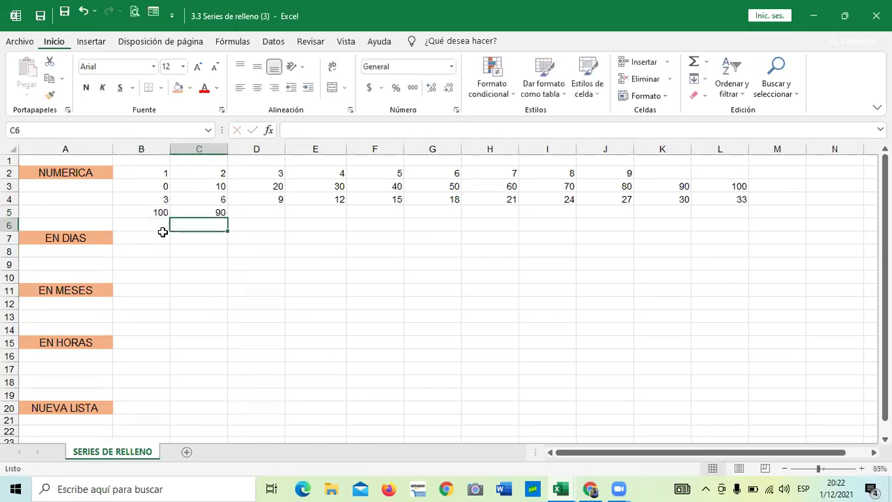
drag(209, 313, 210, 307)
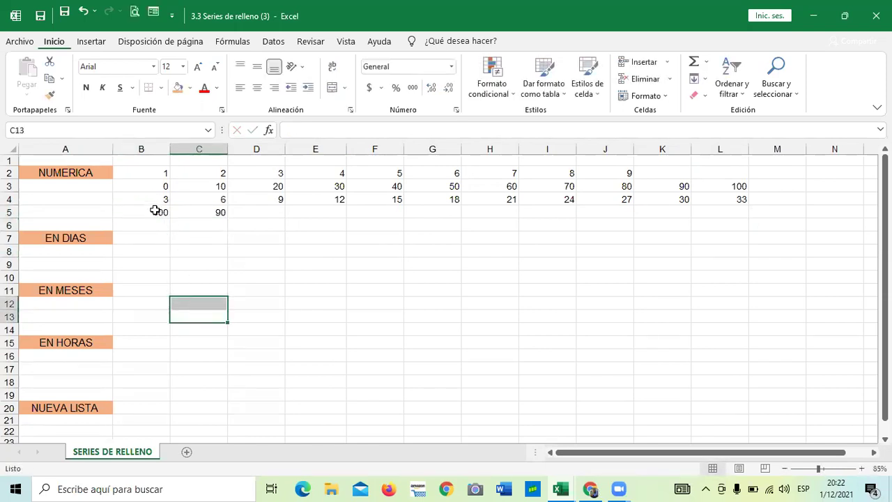
click(156, 211)
shift+click(199, 213)
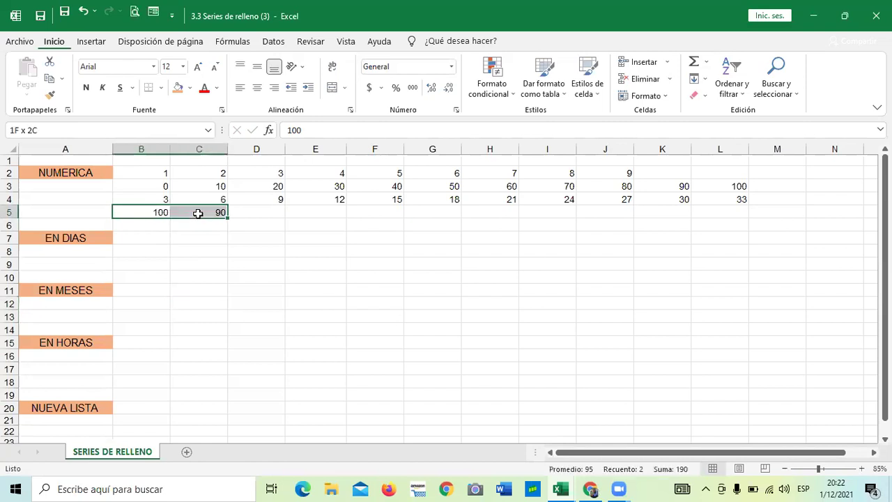
click(241, 314)
drag(154, 211, 199, 210)
drag(345, 221, 744, 232)
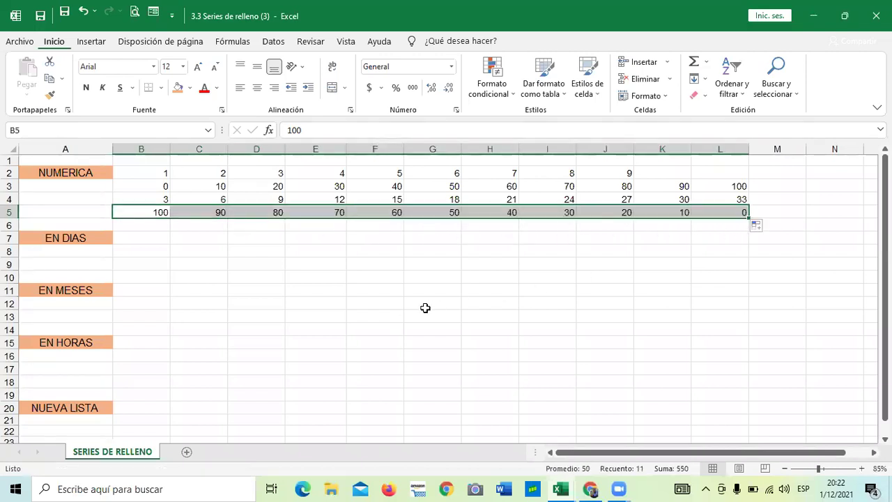
click(324, 317)
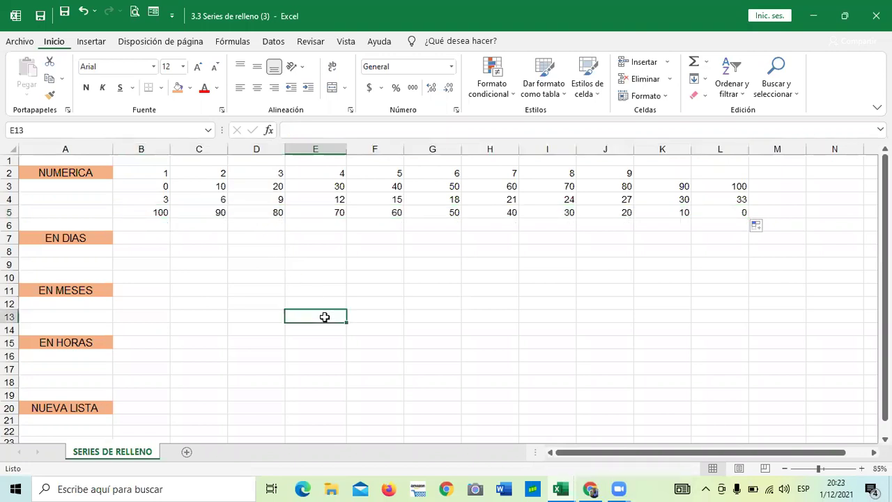
Review the two starting cells B5 and C5 that define the step of the descending series
click(150, 169)
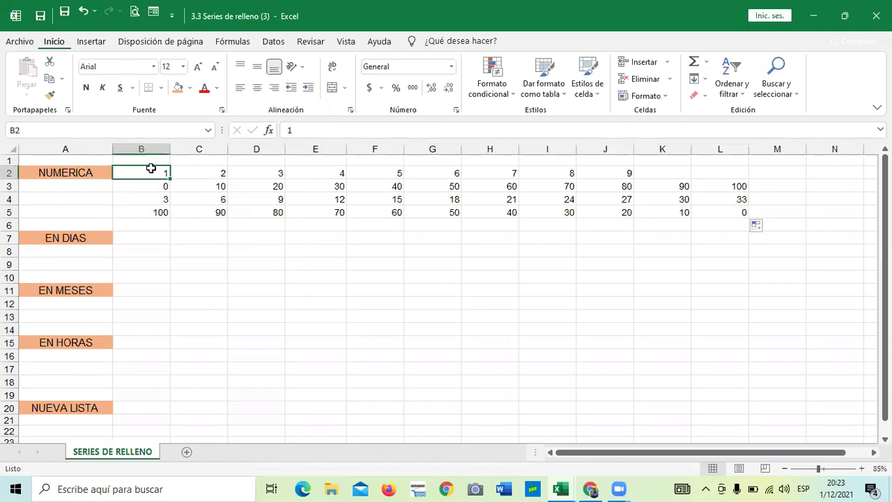
drag(135, 212, 219, 211)
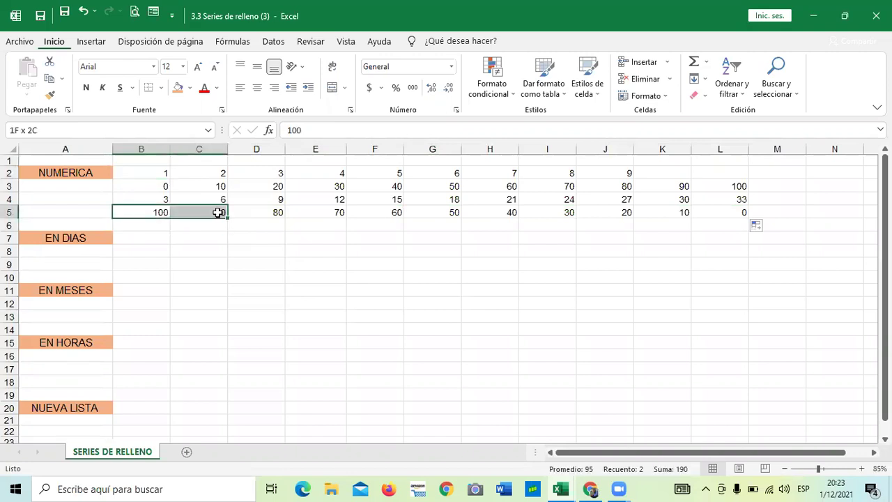
click(212, 252)
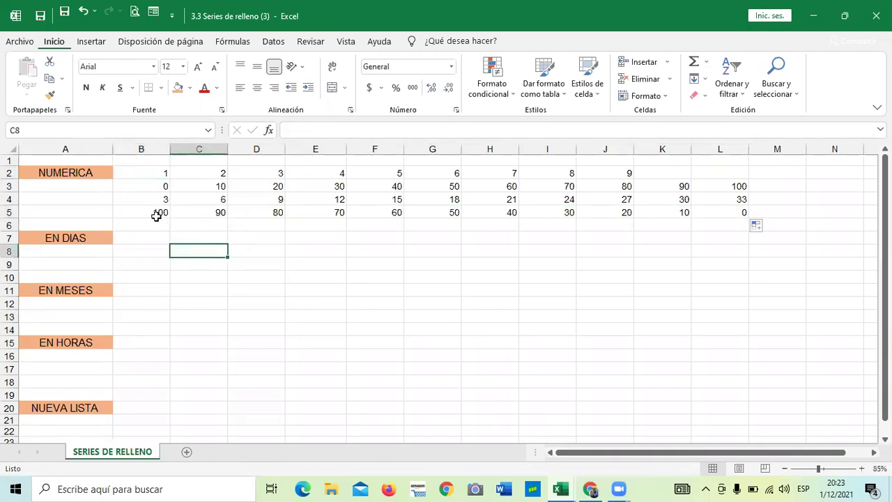
drag(153, 211, 211, 210)
click(193, 287)
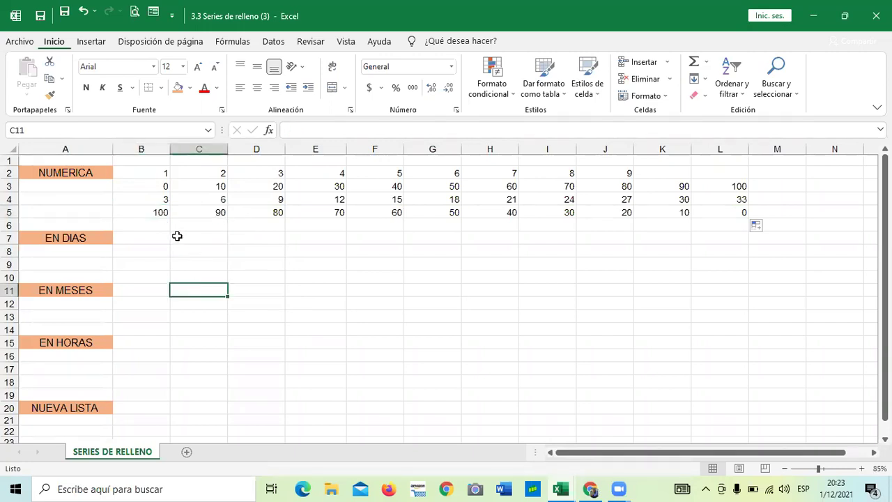
drag(156, 212, 209, 211)
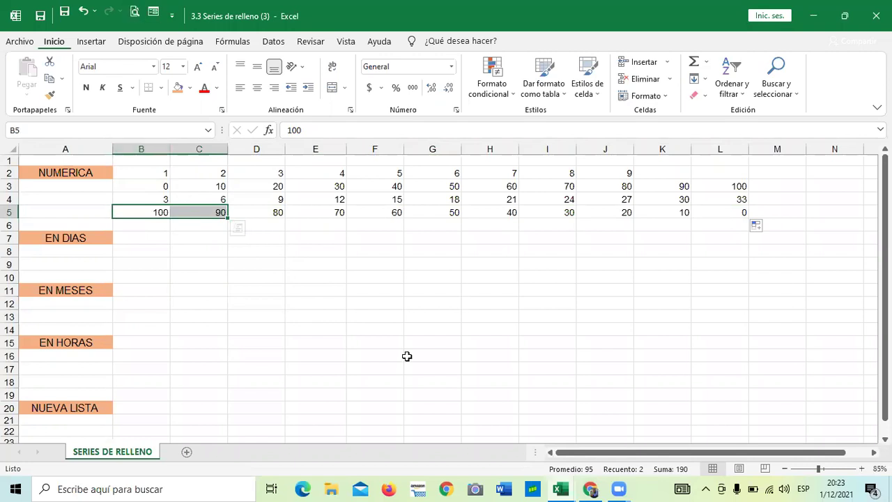
click(318, 315)
click(158, 209)
double_click(154, 209)
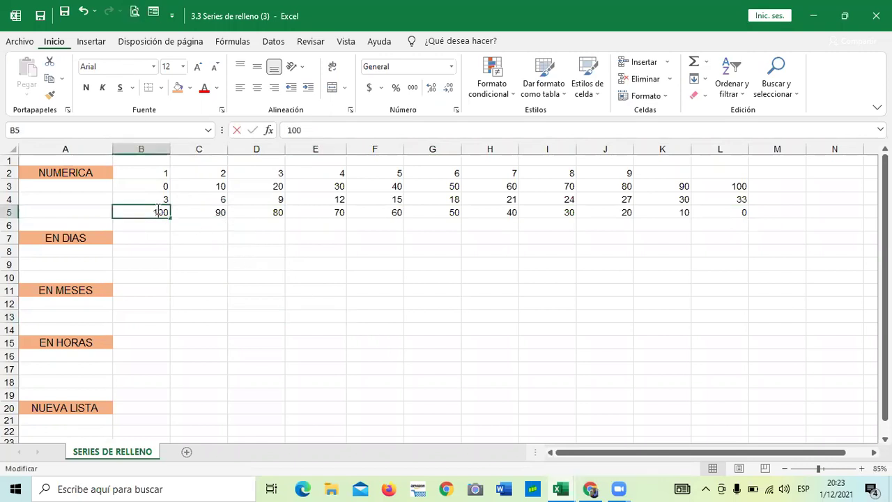
click(199, 212)
double_click(199, 212)
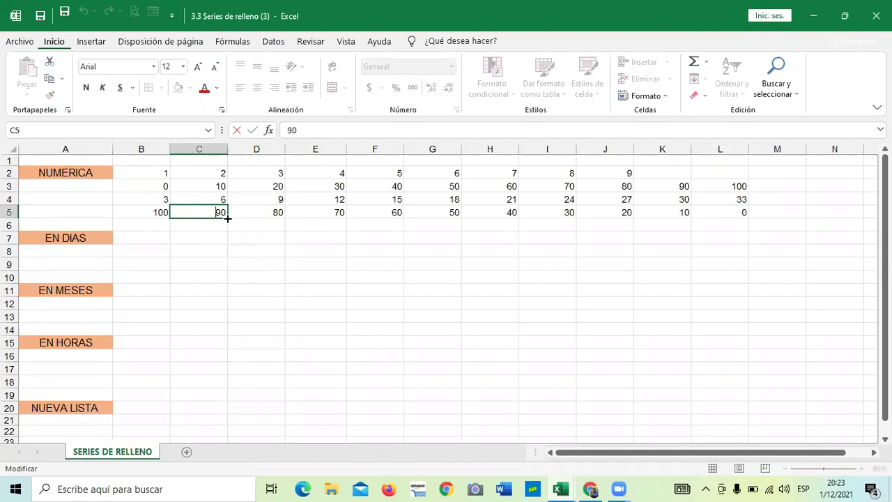
click(237, 276)
drag(153, 212, 213, 211)
click(255, 253)
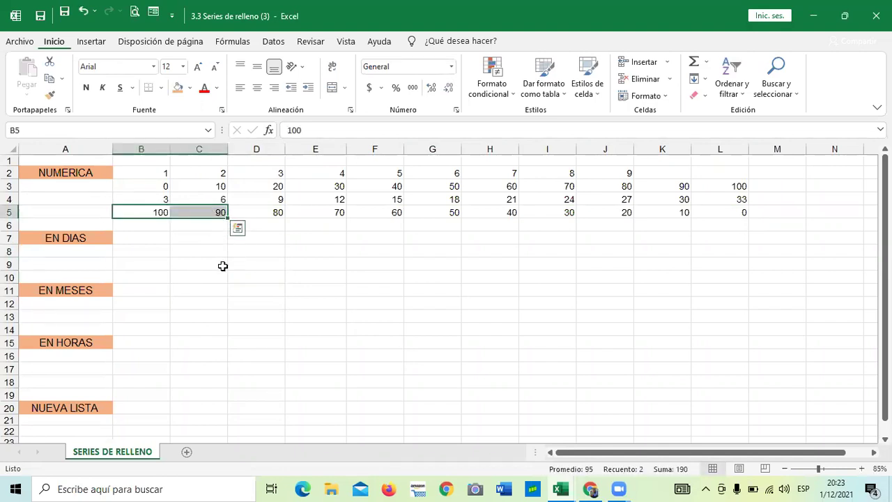
click(429, 281)
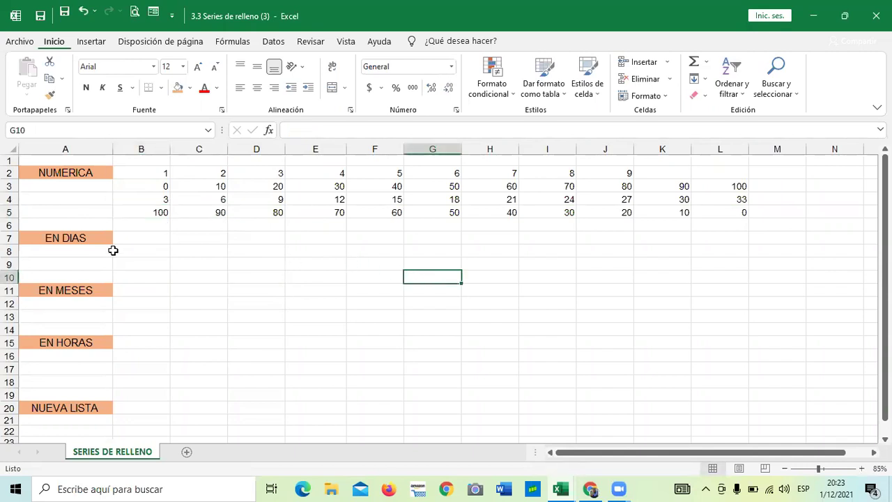
Enter lunes in B7 and extend it as a series of weekdays to domingo in H7
click(139, 235)
click(333, 314)
click(153, 234)
text(lun)
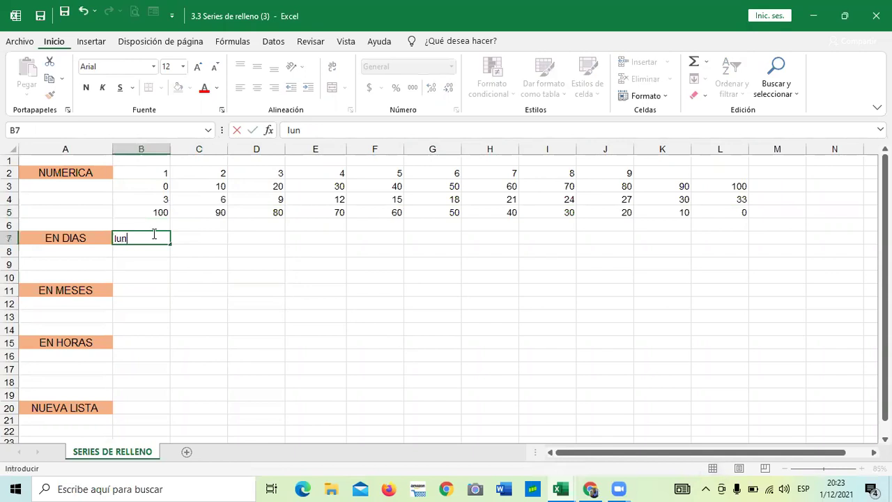
text(es)
click(353, 318)
click(156, 237)
drag(171, 243, 499, 238)
click(460, 304)
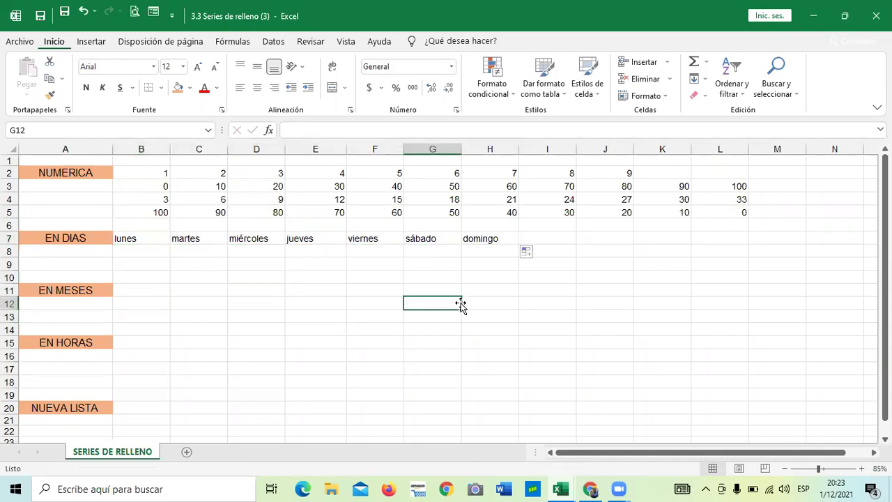
Enter domingo in B8 and extend it by one cell as a weekday series into C8
click(138, 254)
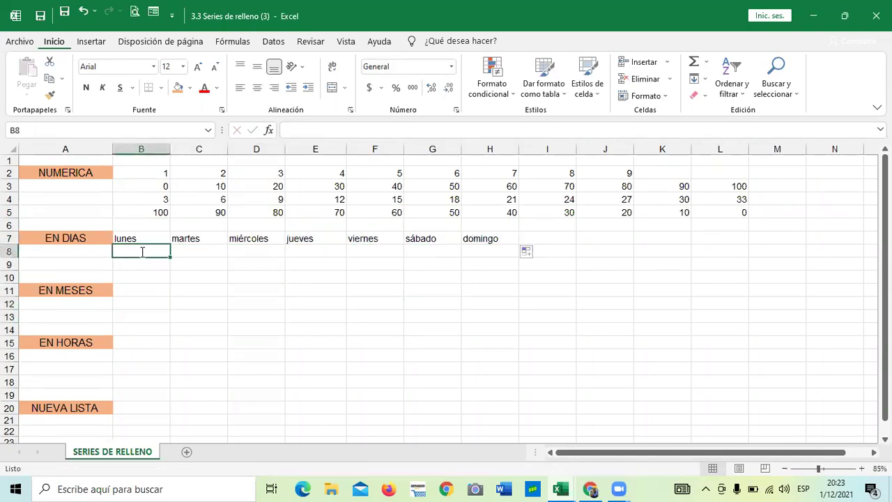
text(domingo)
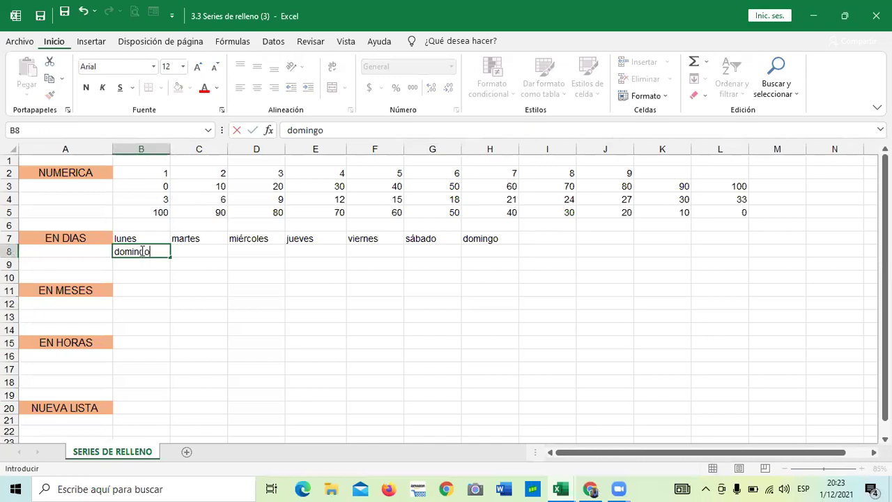
click(202, 301)
click(150, 252)
drag(170, 257, 202, 255)
click(178, 300)
Replace the content of C8 with sabado and extend B8:C8 as a reverse weekday series to lunes in H8
click(186, 252)
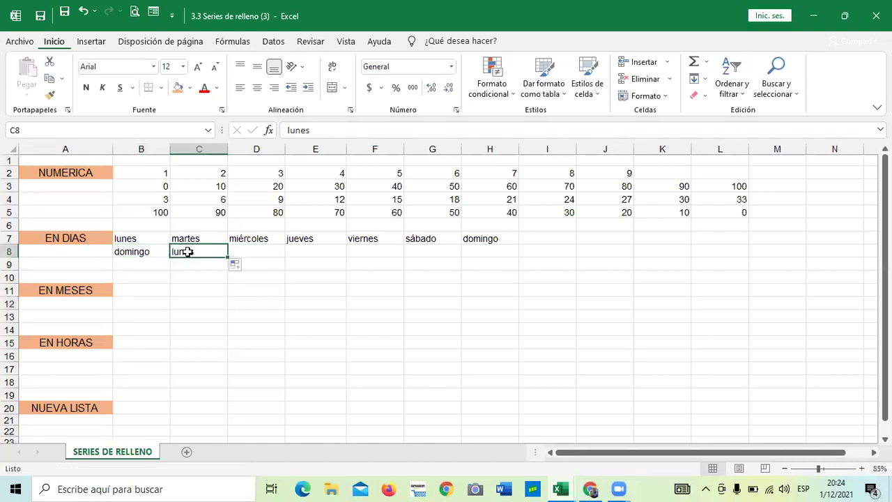
key(BackSpace)
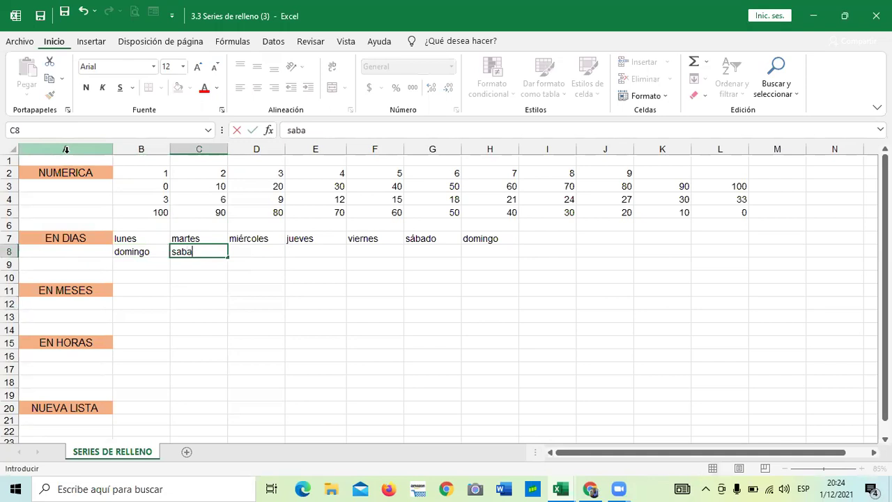
key(Return)
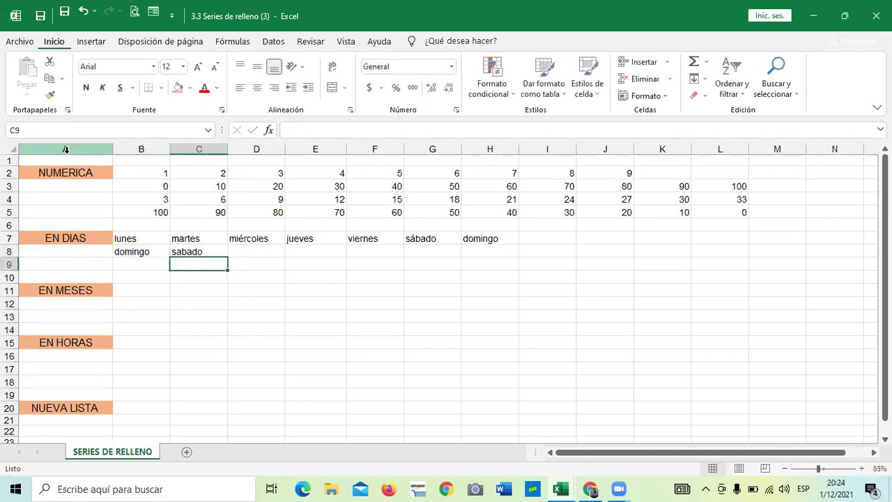
click(223, 382)
drag(132, 252, 496, 255)
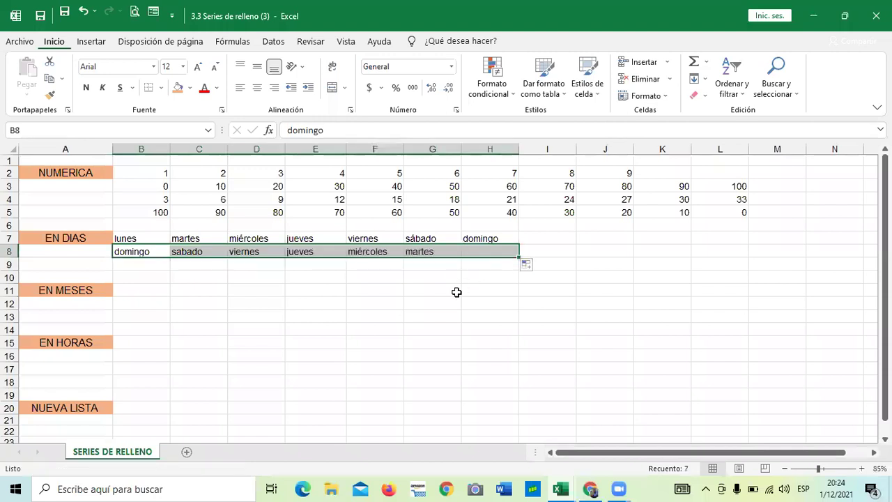
click(350, 326)
Enter enero in B11 and extend it as a series of months to diciembre in M11
scroll(251, 257, down, 2)
scroll(135, 261, up, 1)
click(135, 253)
text(enero)
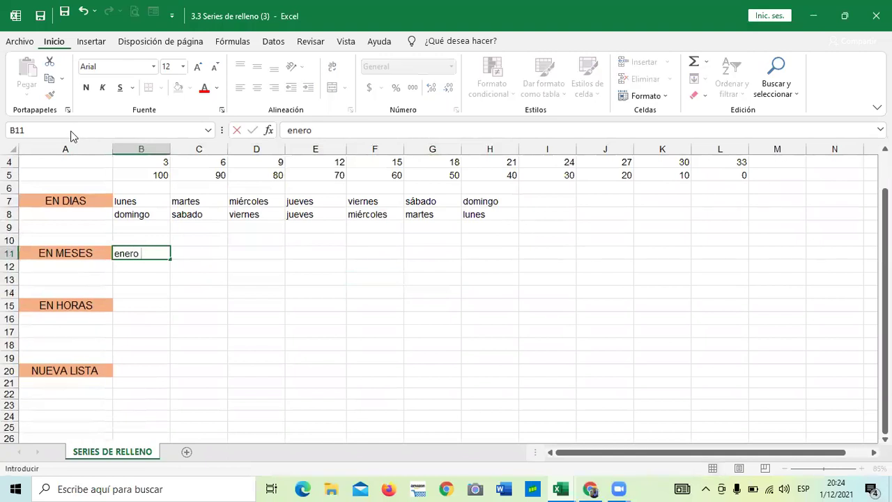
key(Tab)
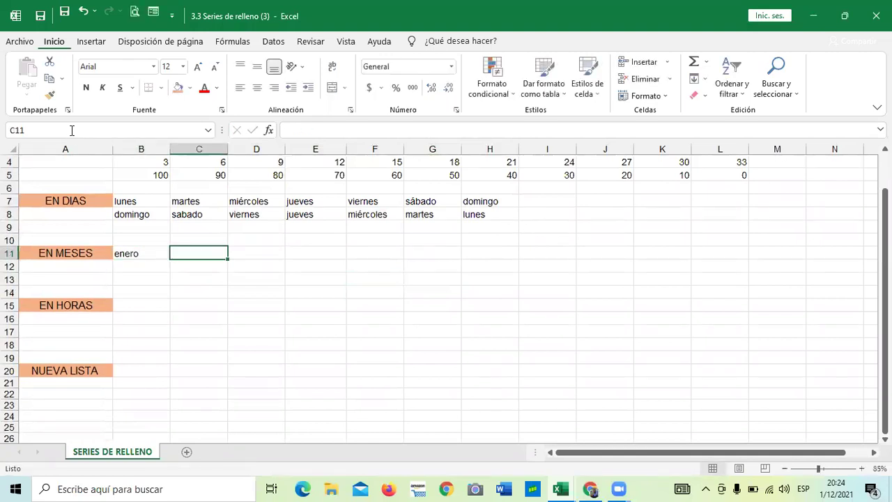
click(156, 255)
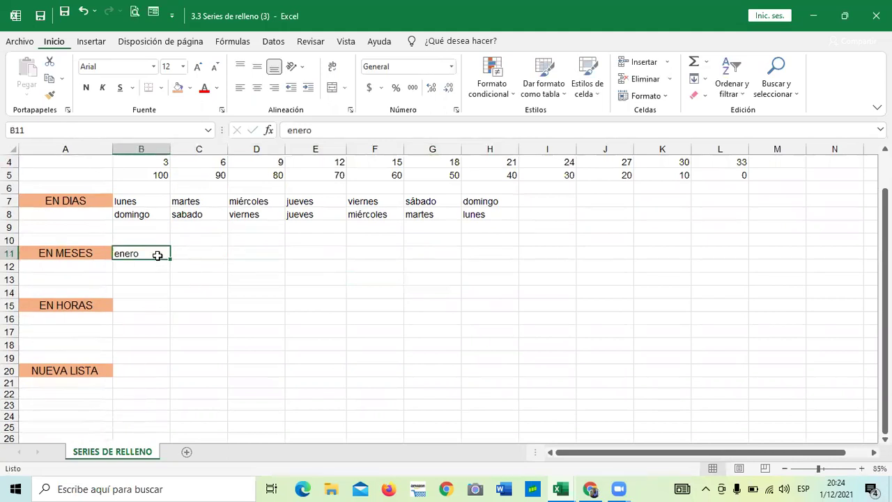
drag(171, 257, 752, 262)
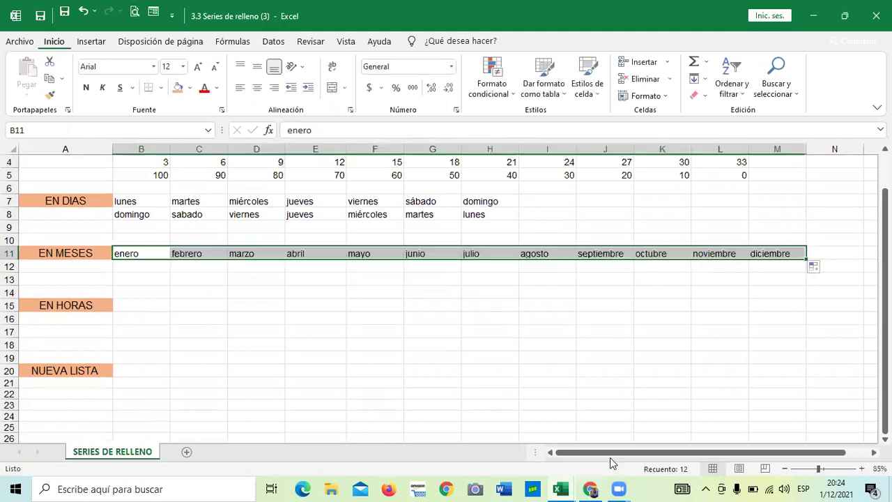
drag(624, 450, 714, 455)
drag(642, 455, 579, 442)
click(259, 333)
click(390, 360)
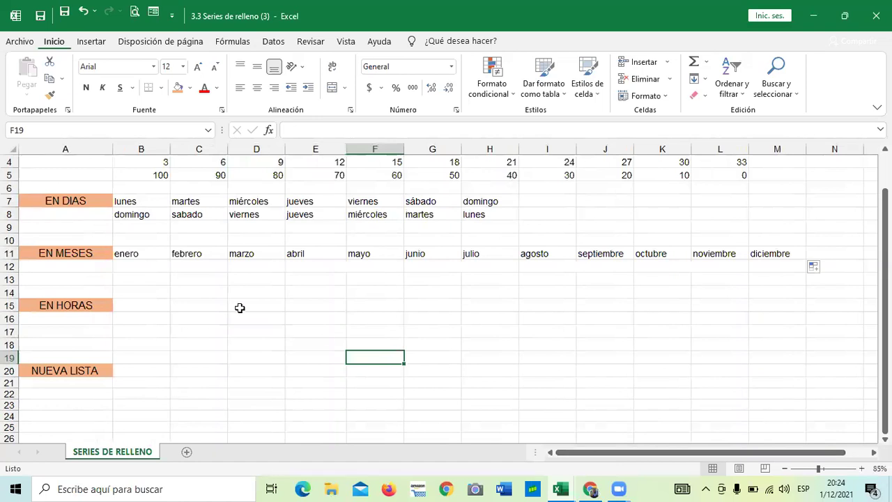
Enter diciembre in B12 under the month series, correcting the spelling of the word
click(137, 265)
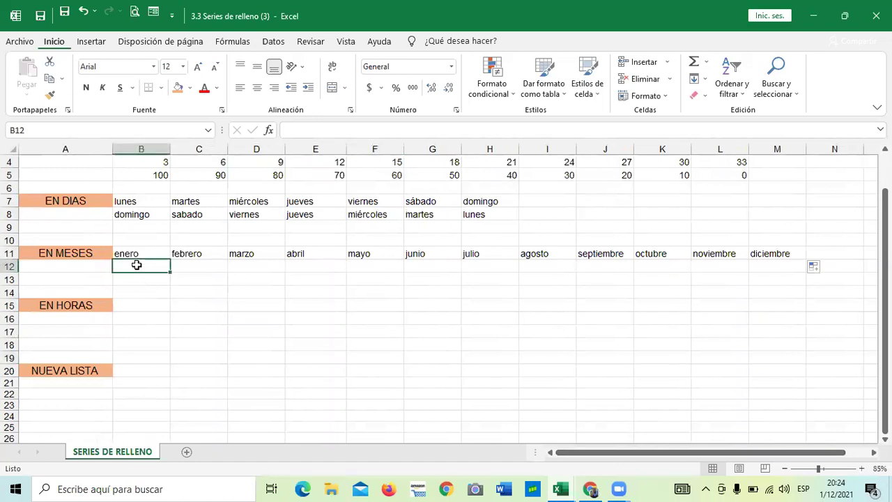
text(dici3mbre)
key(BackSpace)
key(BackSpace)
key(BackSpace)
key(BackSpace)
text(em)
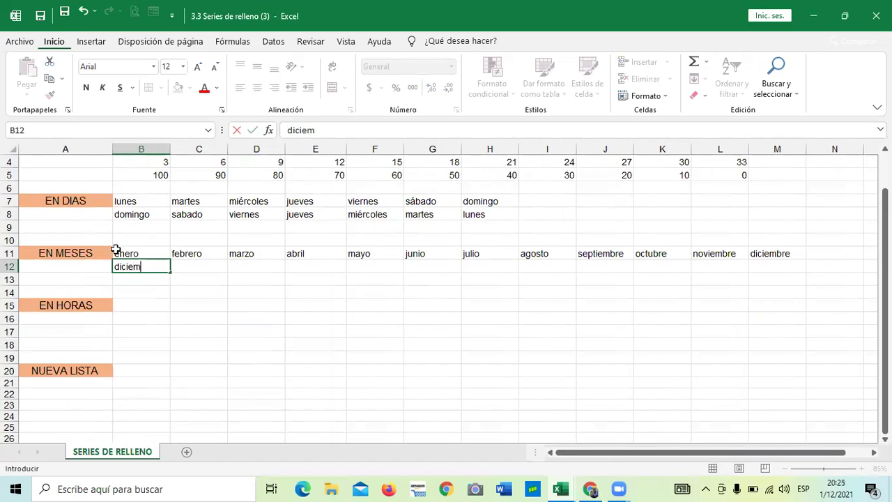
key(Return)
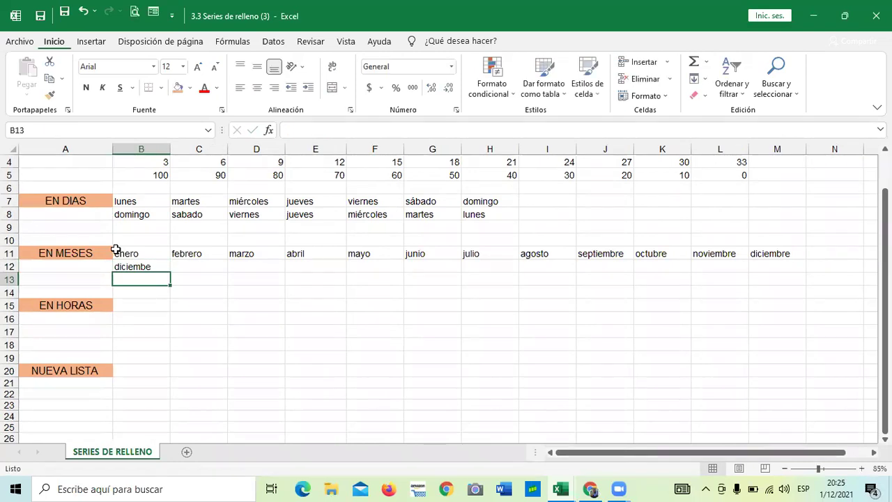
key(Up)
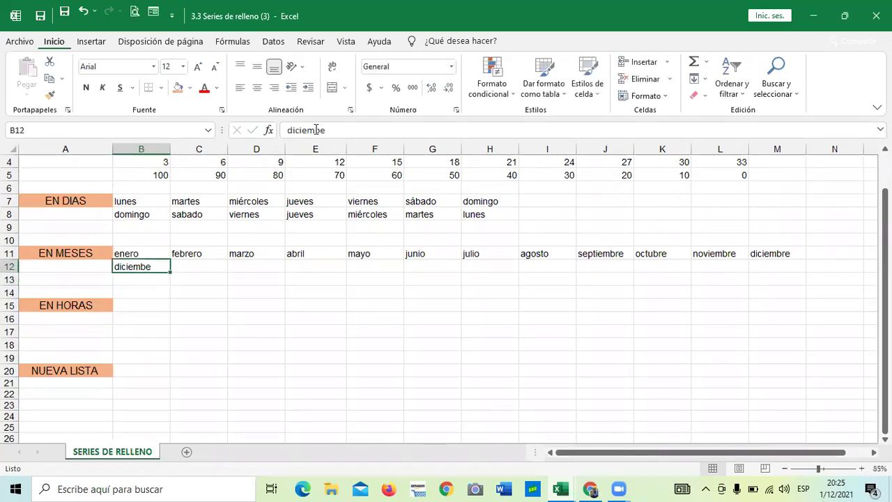
click(320, 130)
text(r)
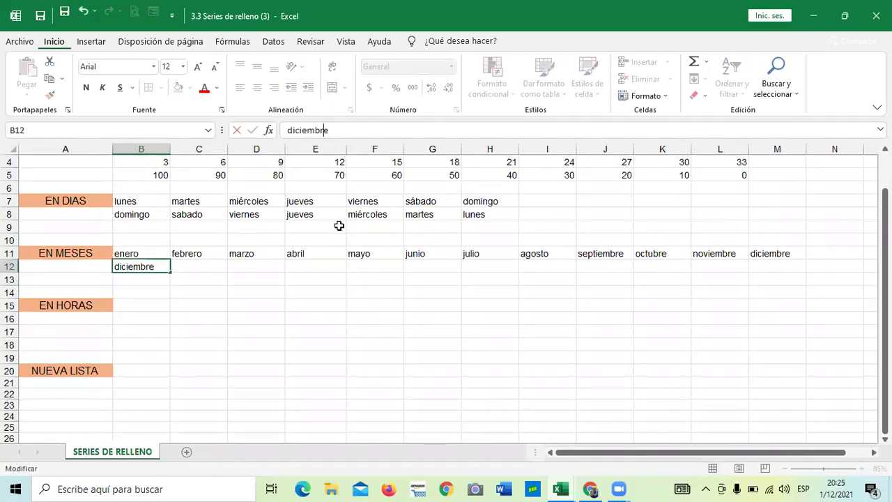
click(253, 333)
Enter noviembre in C12 beside diciembre, correcting the misspelled ending of the word
click(161, 265)
click(189, 269)
text(novimebr)
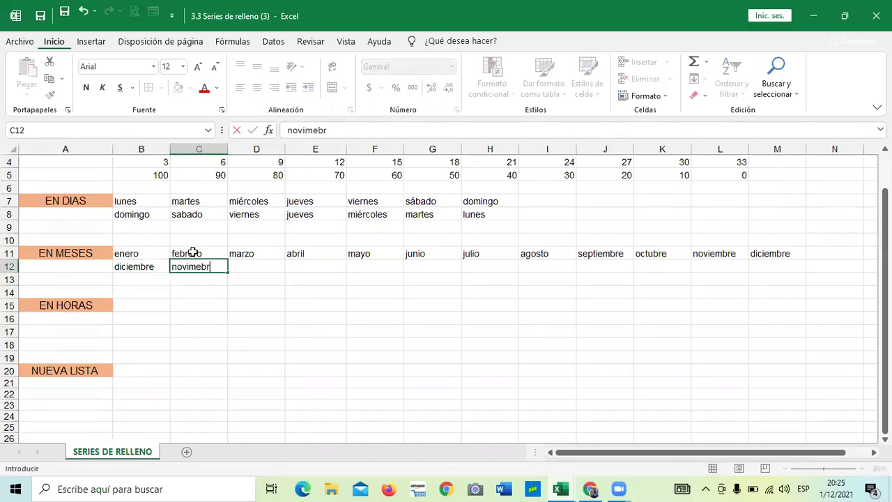
key(BackSpace)
key(BackSpace)
key(BackSpace)
text(embre)
key(Return)
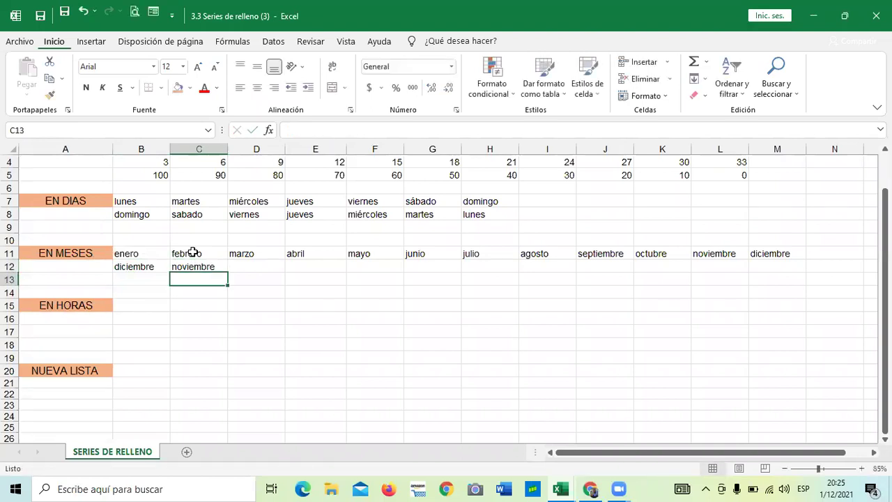
Extend B12:C12 as a reverse month series to febrero in L12
click(239, 344)
drag(141, 266, 748, 270)
click(666, 332)
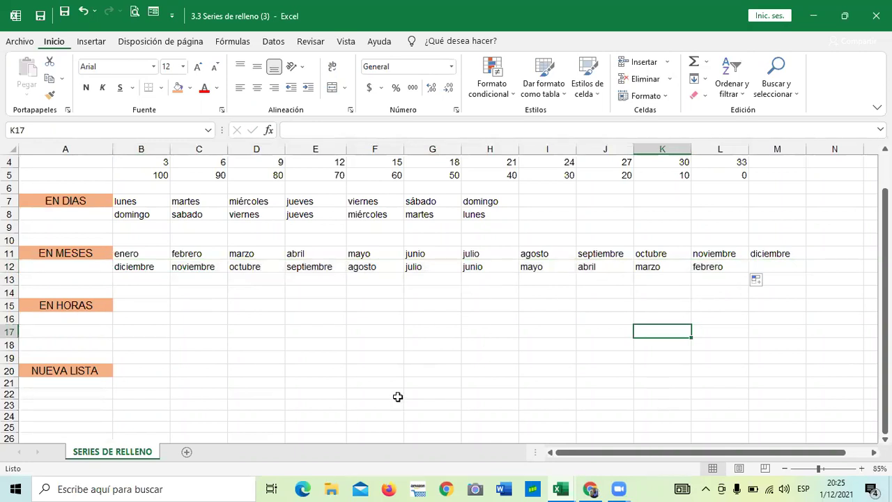
scroll(230, 339, down, 1)
click(144, 263)
click(144, 331)
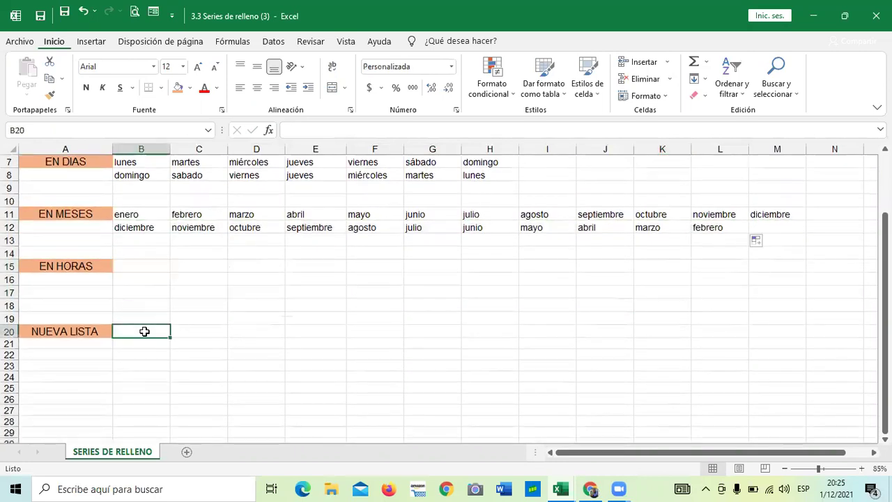
click(129, 268)
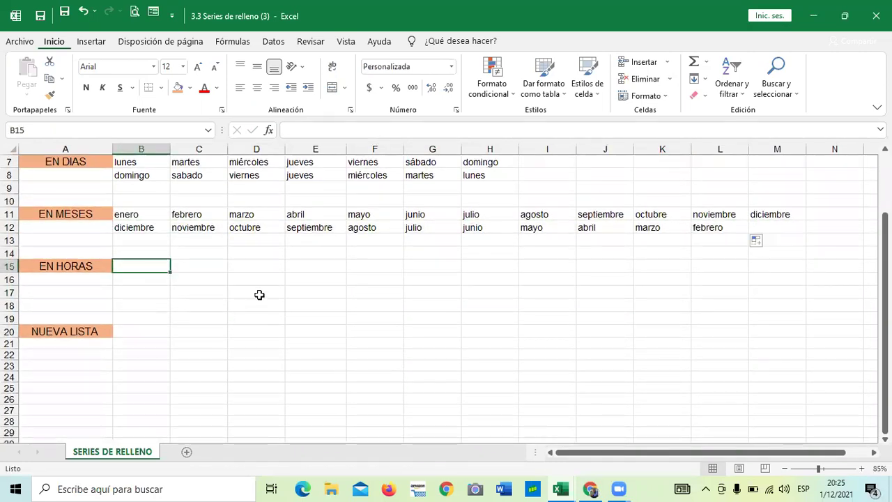
scroll(418, 335, down, 1)
click(421, 334)
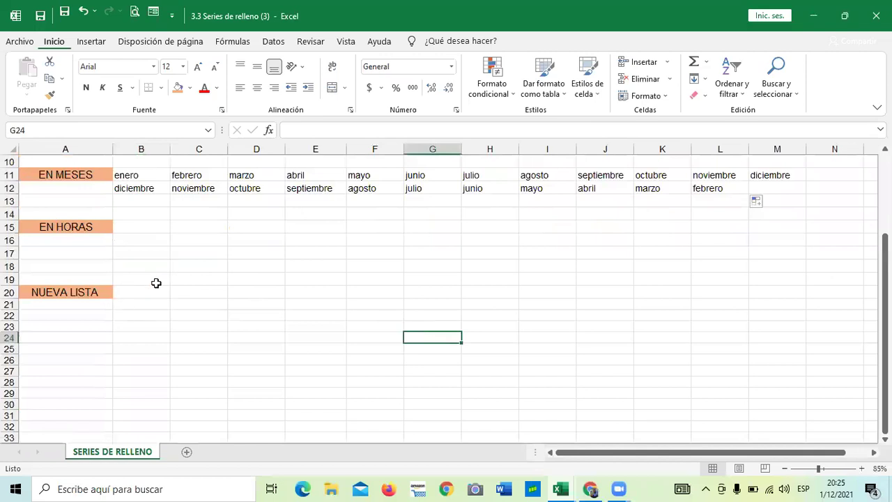
click(147, 293)
text(pr)
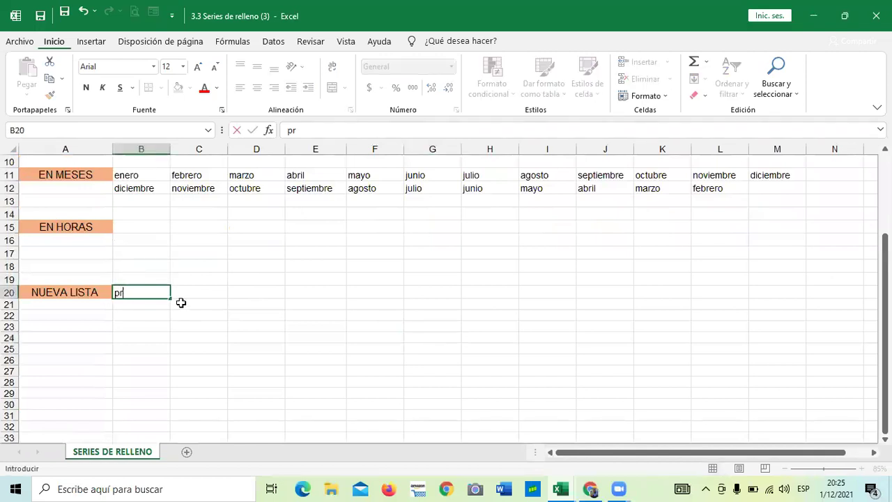
text(ovedo)
key(BackSpace)
key(BackSpace)
key(BackSpace)
key(BackSpace)
key(BackSpace)
key(BackSpace)
key(BackSpace)
key(BackSpace)
Enter vendedor 1 in B20 and vendedor 2 in C20, in the NUEVA LISTA row
text(vendedor 1)
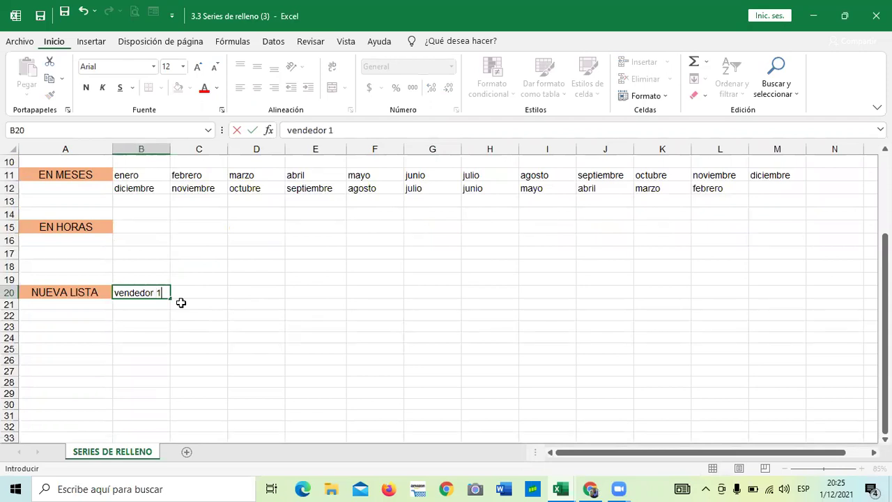
key(Tab)
text(ven)
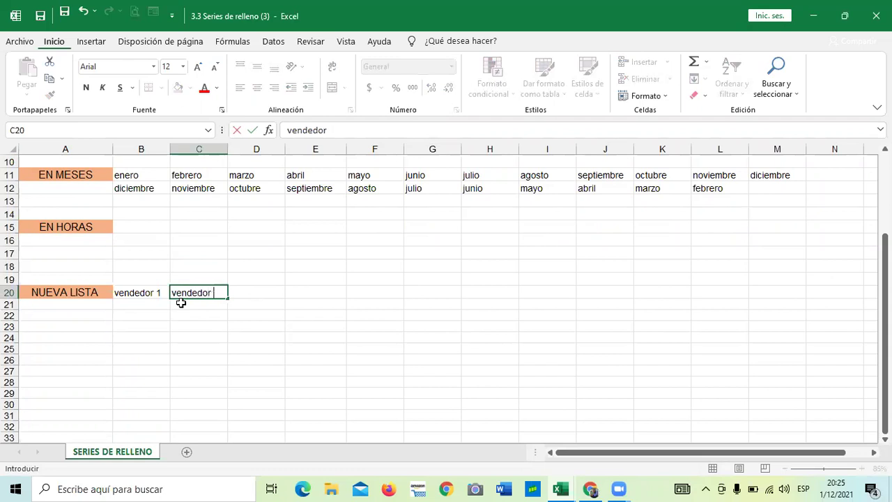
text(dedor 2)
click(180, 303)
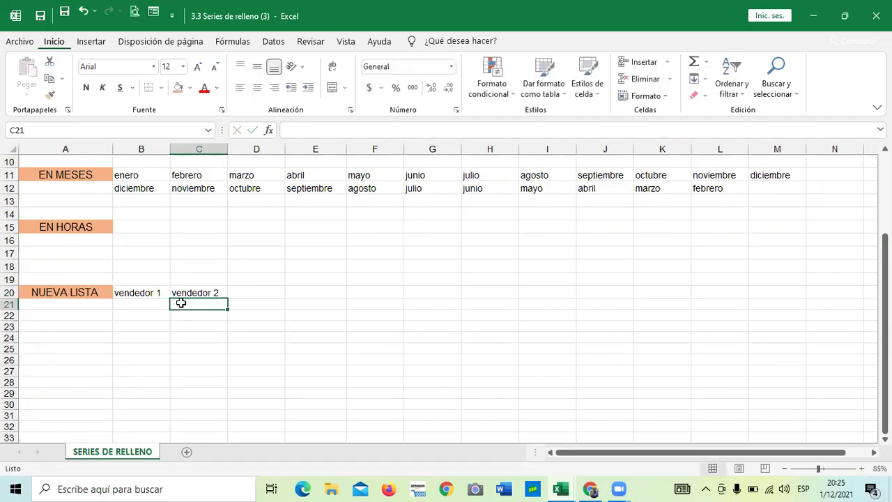
Extend B20:C20 as a numbered text series to vendedor 11 in L20
click(153, 355)
drag(151, 291, 729, 291)
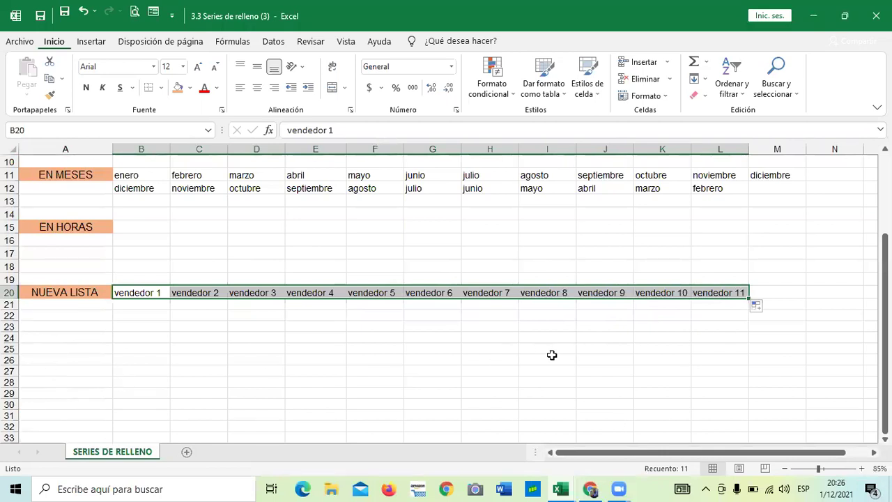
click(551, 353)
mouse_move(677, 455)
mouse_down()
mouse_move(731, 457)
mouse_move(669, 454)
mouse_up()
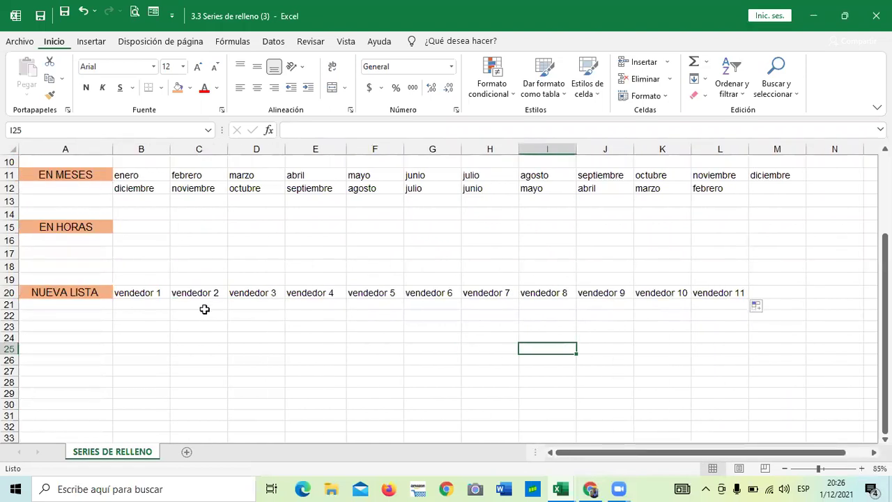
Delete the vendedor series from B20:L20
drag(154, 293, 723, 293)
key(Delete)
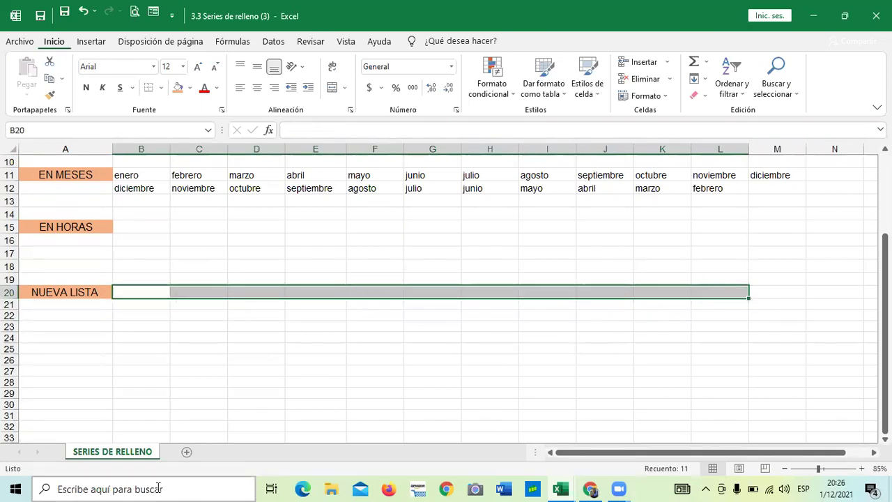
click(208, 375)
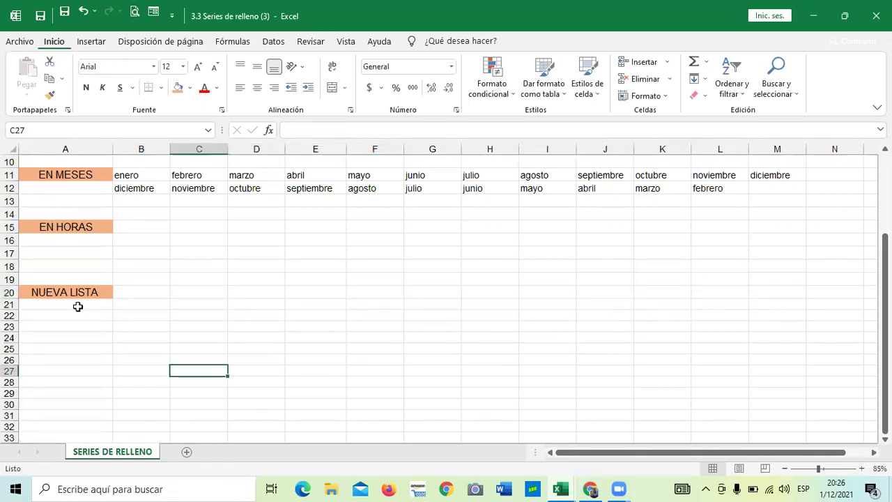
click(199, 337)
click(139, 292)
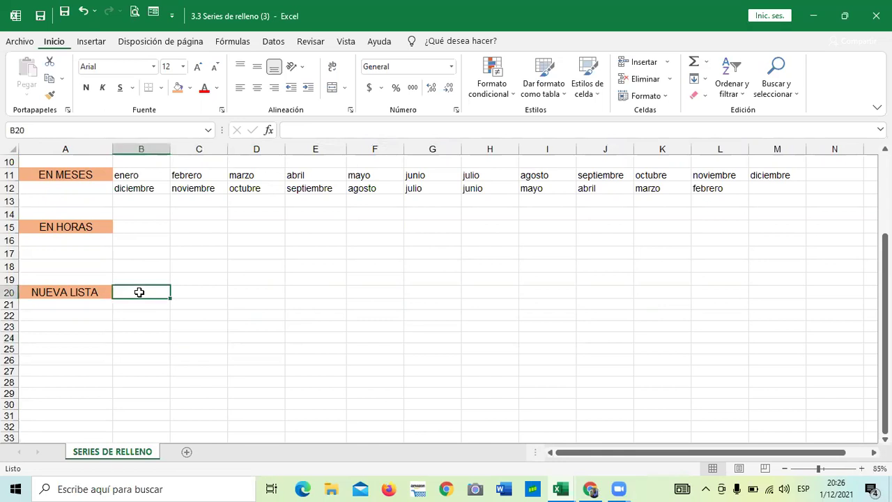
click(199, 292)
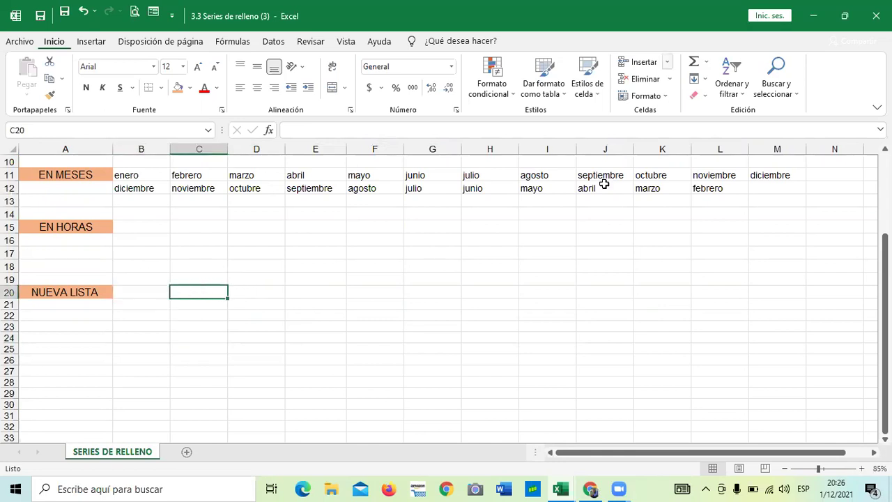
click(573, 305)
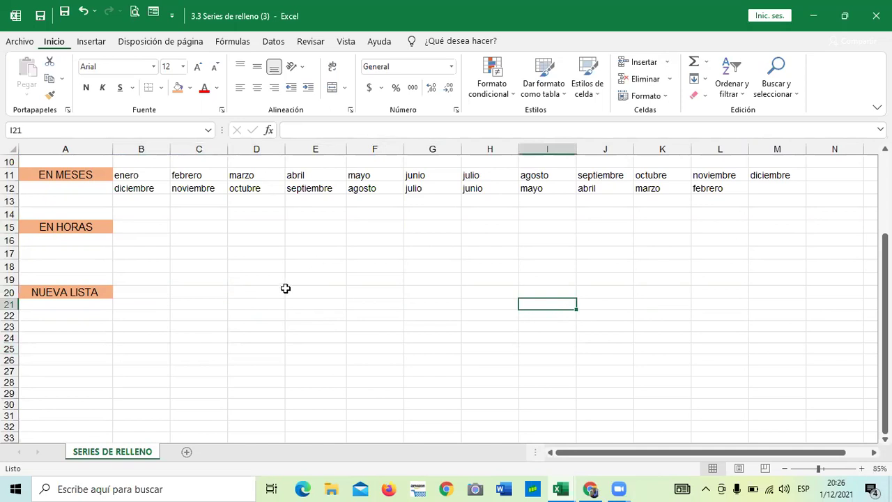
click(261, 267)
scroll(235, 285, up, 3)
scroll(215, 297, down, 3)
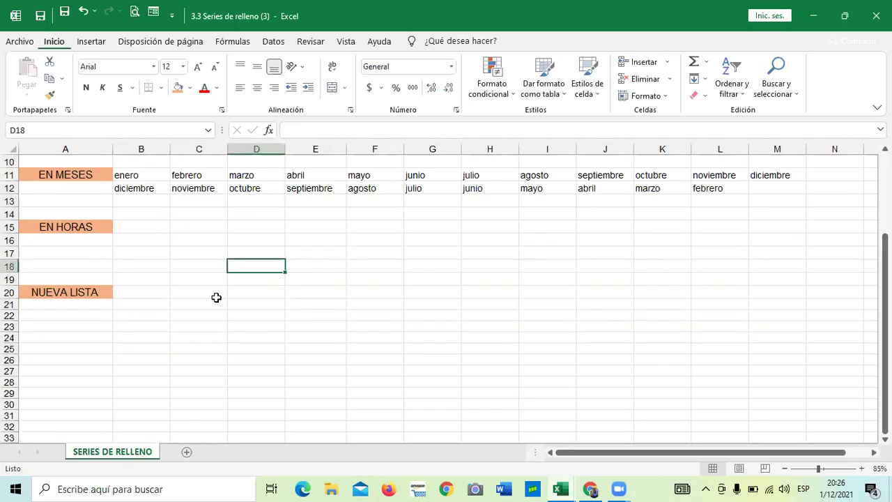
click(147, 290)
click(265, 305)
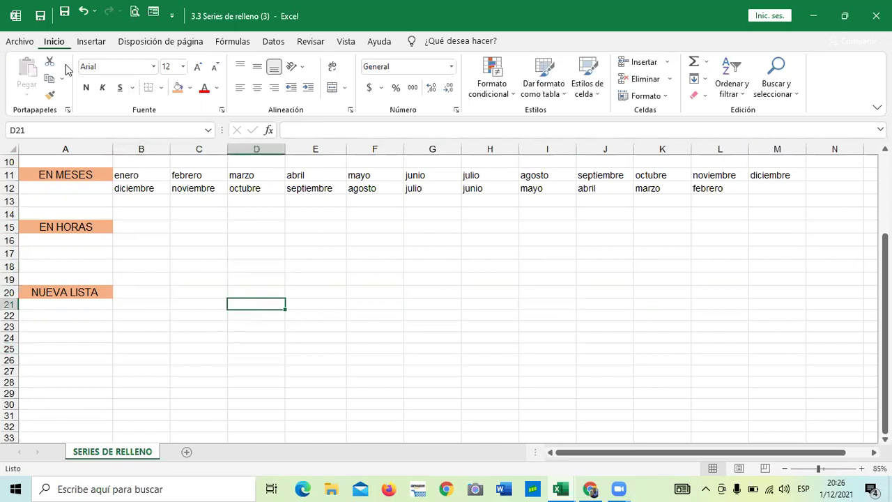
click(134, 291)
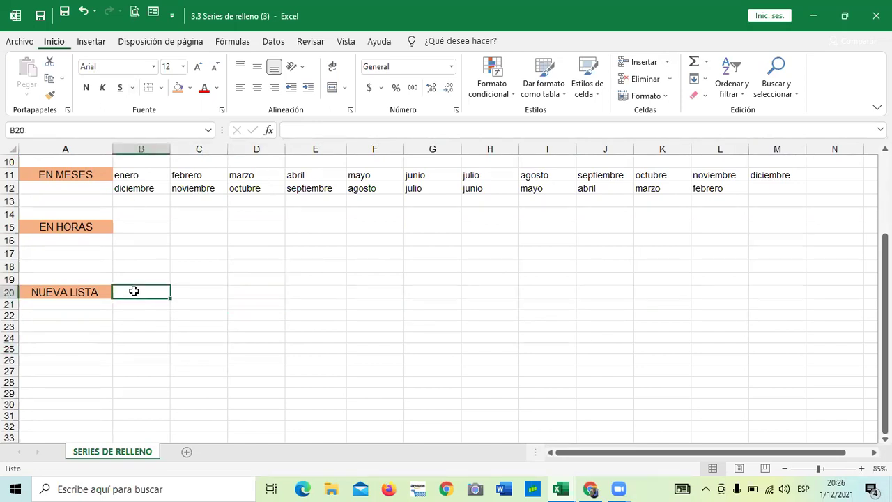
click(301, 319)
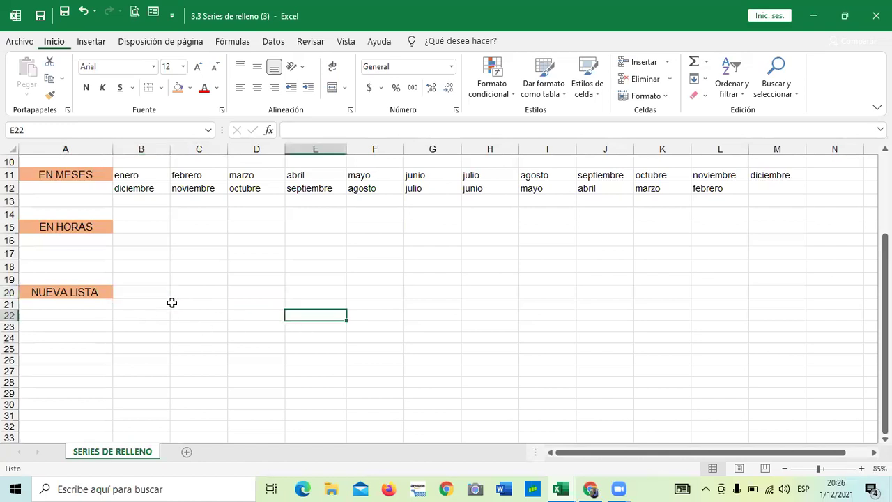
click(151, 295)
click(354, 310)
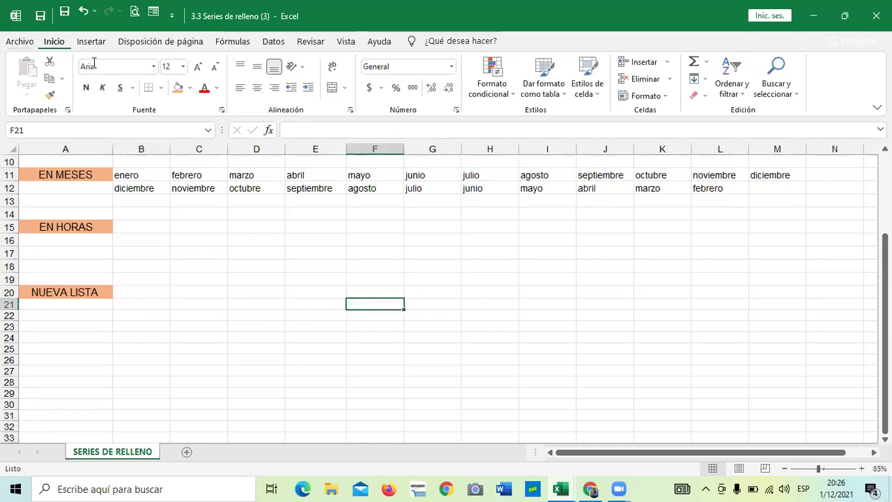
Open the Excel options and show the Avanzadas settings
key(alt+a)
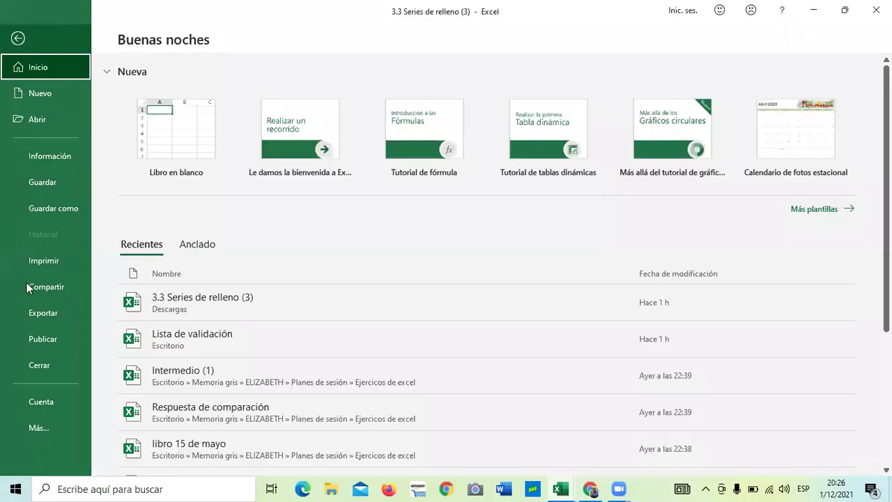
click(54, 431)
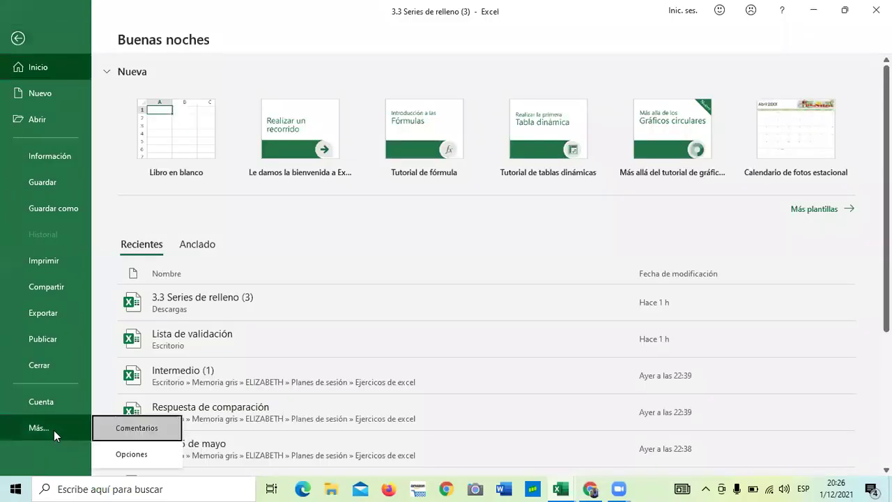
click(132, 454)
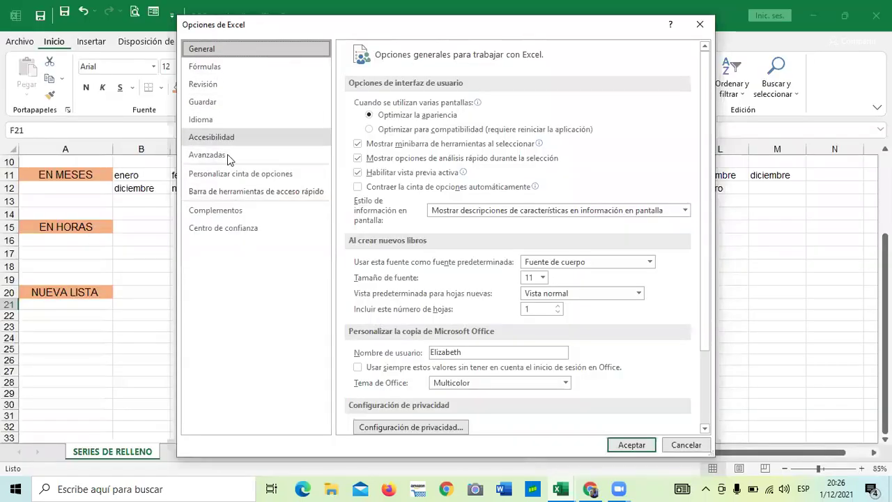
click(206, 160)
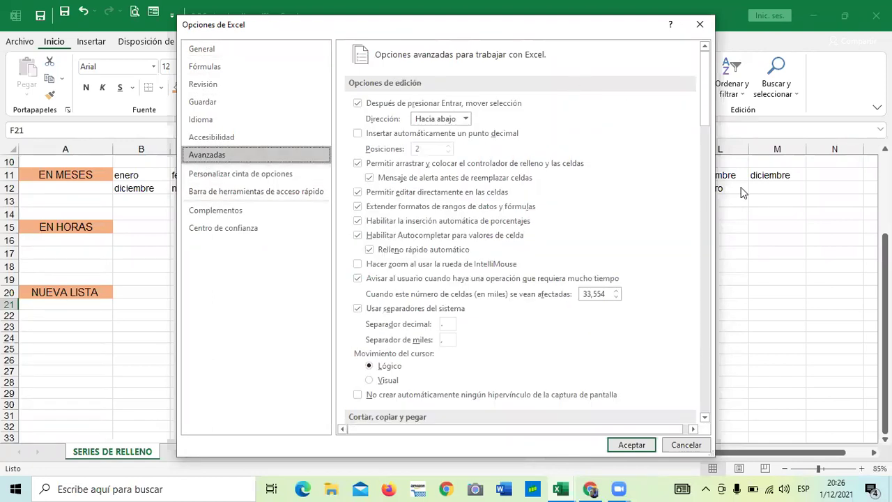
Find the custom lists setting in the General section of the advanced options and open it for editing
scroll(704, 119, down, 3)
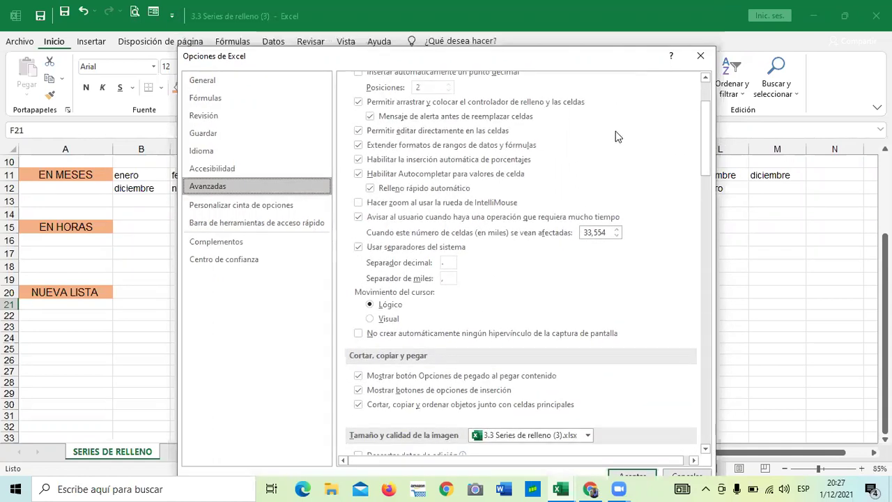
scroll(616, 137, up, 3)
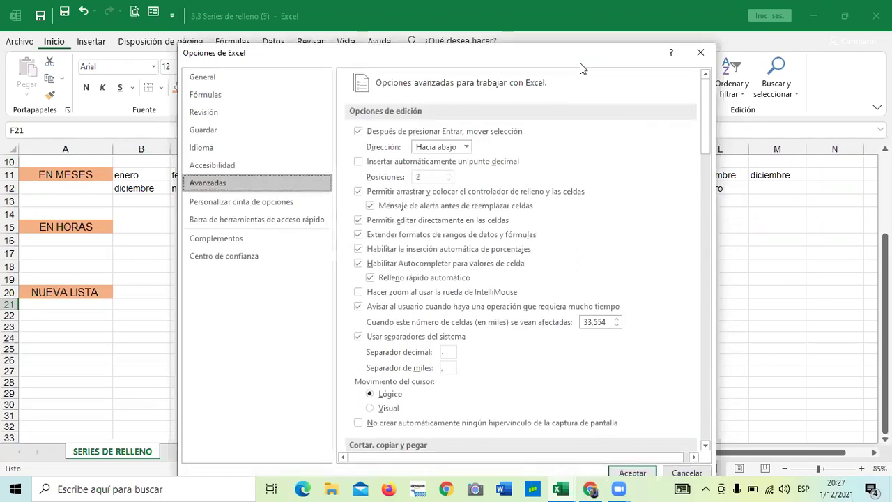
drag(580, 63, 582, 39)
scroll(701, 153, down, 5)
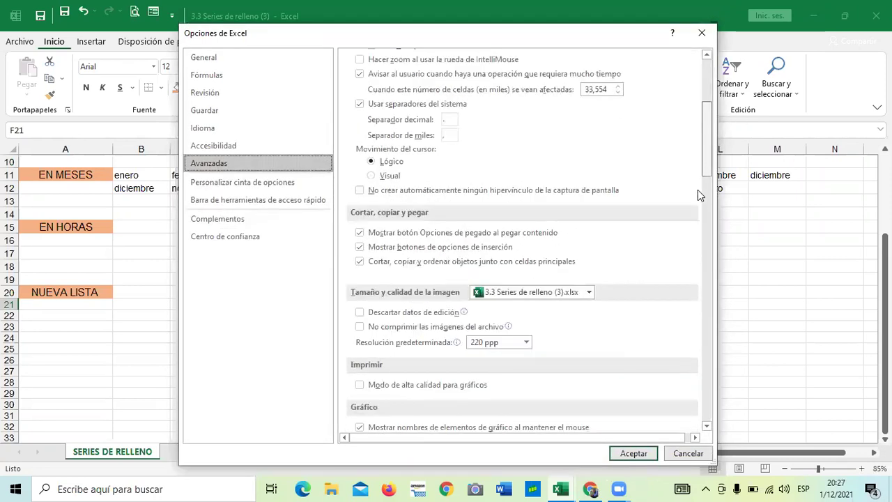
scroll(695, 285, down, 8)
scroll(701, 391, down, 15)
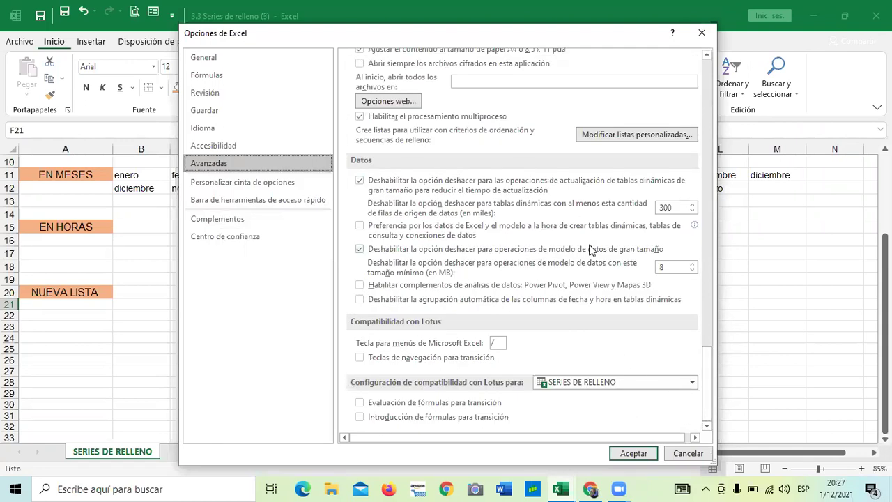
scroll(548, 195, up, 1)
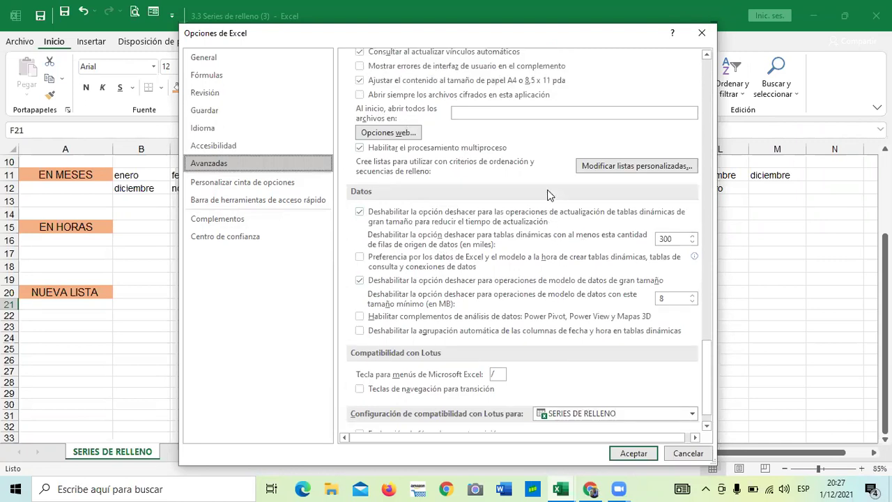
scroll(548, 195, up, 1)
scroll(548, 195, down, 2)
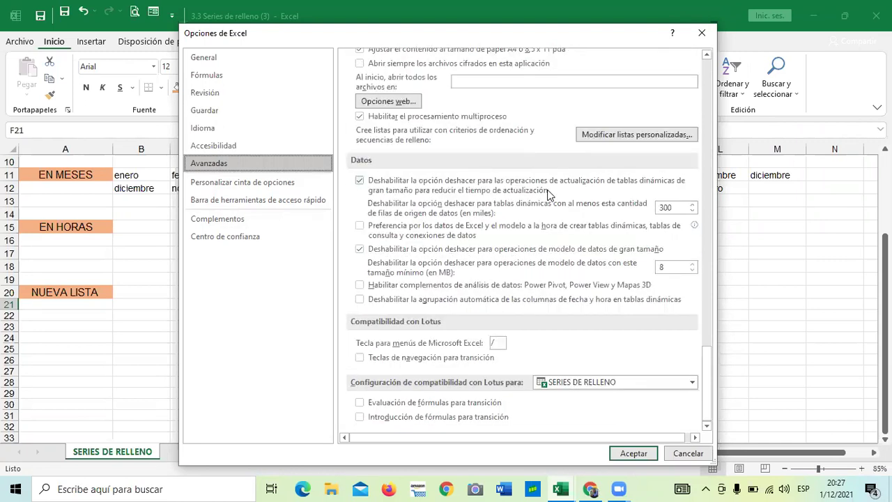
scroll(548, 195, up, 3)
scroll(548, 195, up, 1)
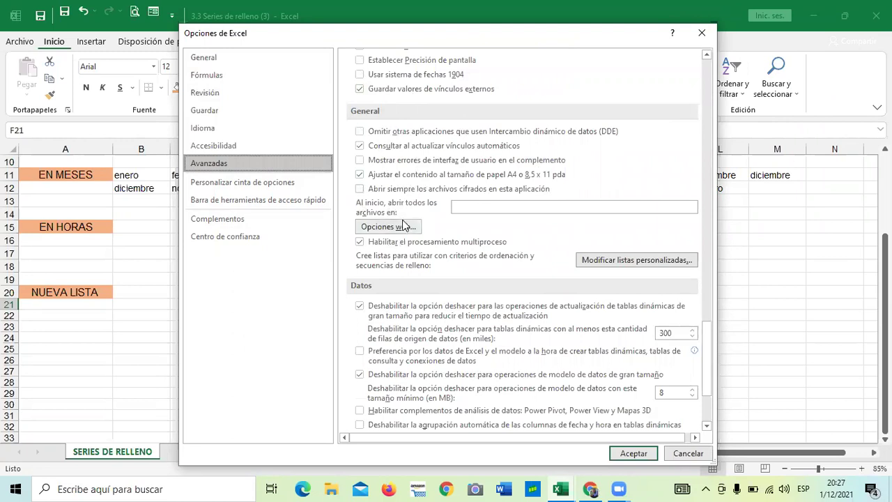
click(607, 262)
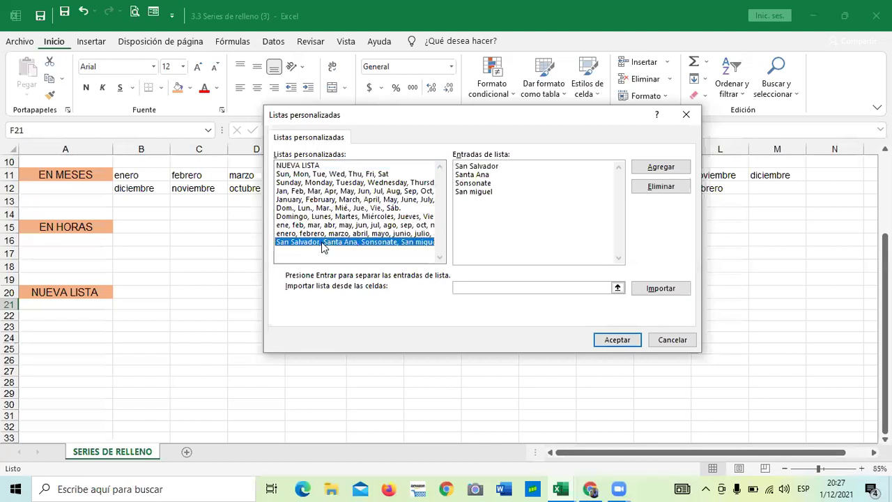
Delete the custom list containing San Salvador, Santa Ana, Sonsonate and San miguel
click(661, 187)
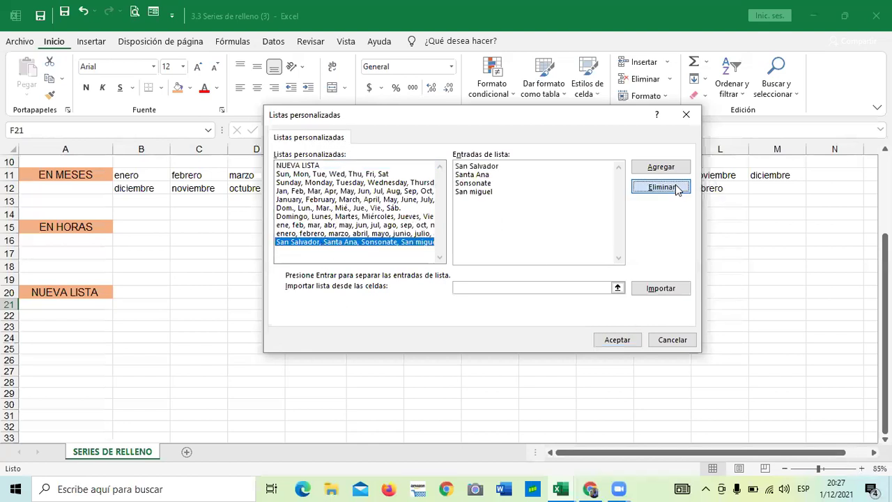
click(428, 282)
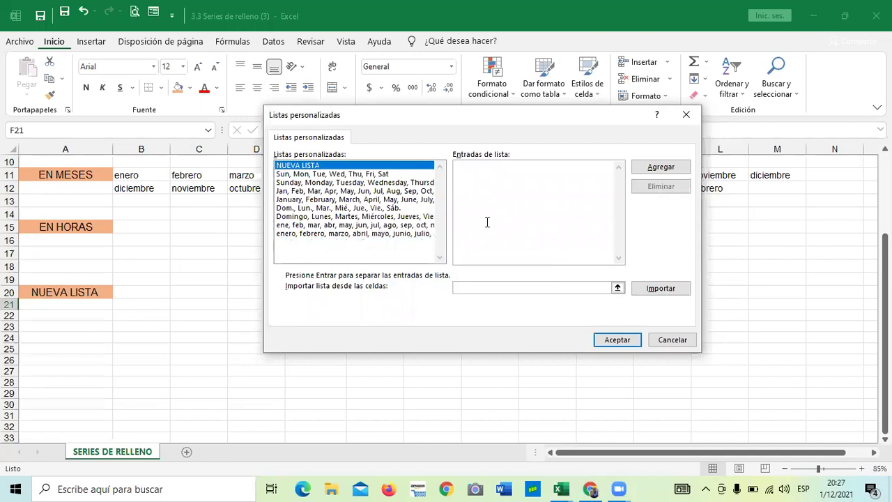
Examine the entries of the built-in English and Spanish weekday and month lists
click(358, 236)
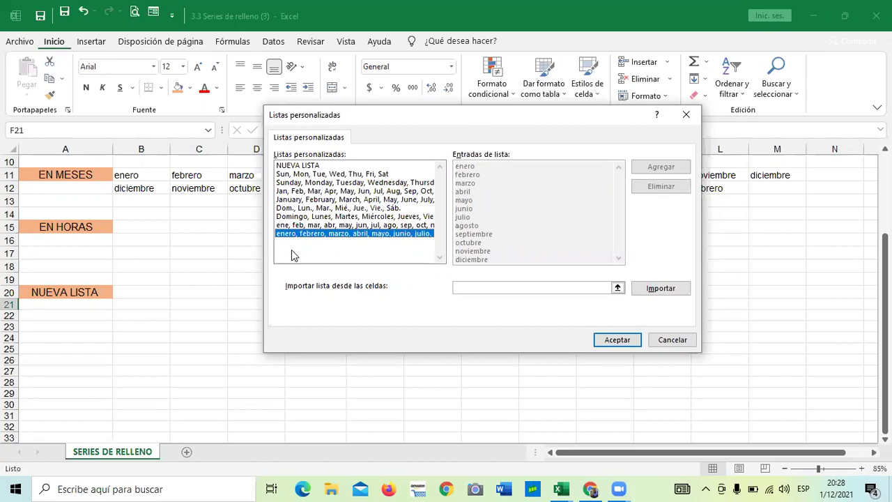
click(288, 175)
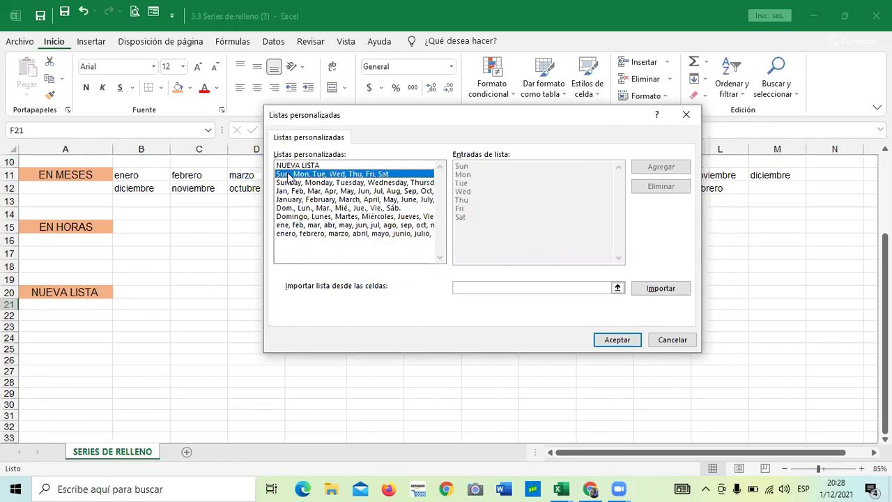
click(401, 183)
click(292, 200)
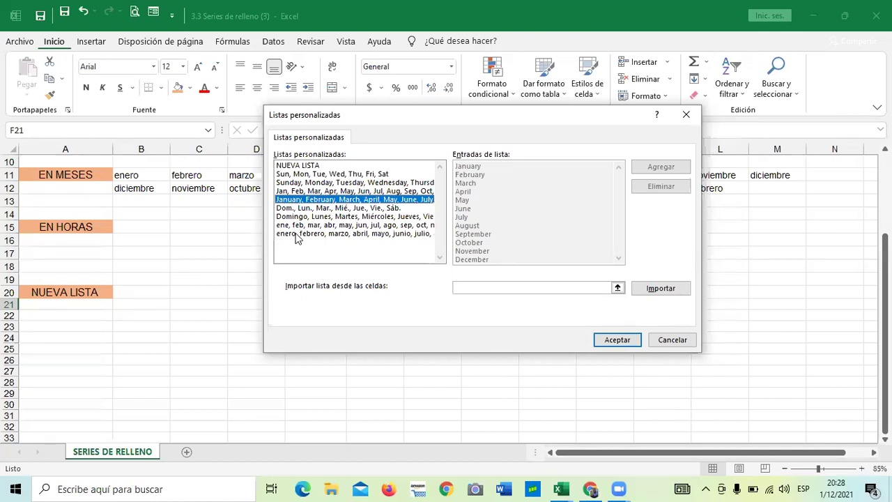
click(298, 217)
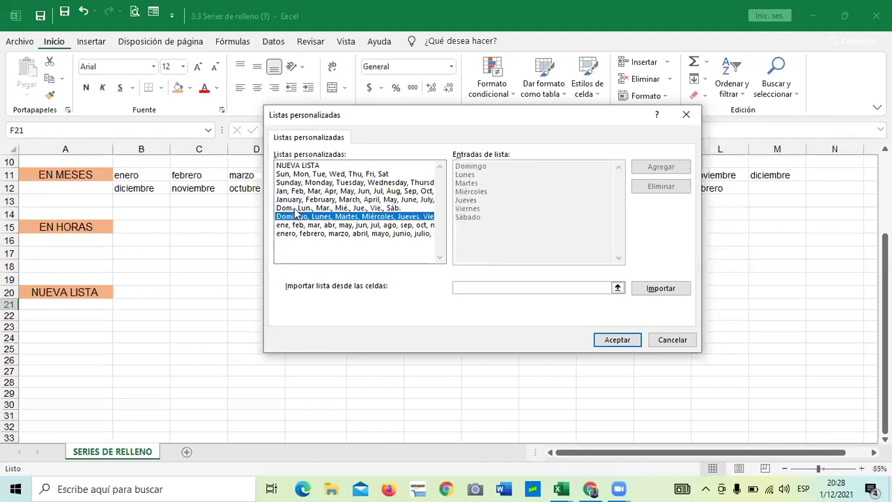
click(296, 208)
click(311, 200)
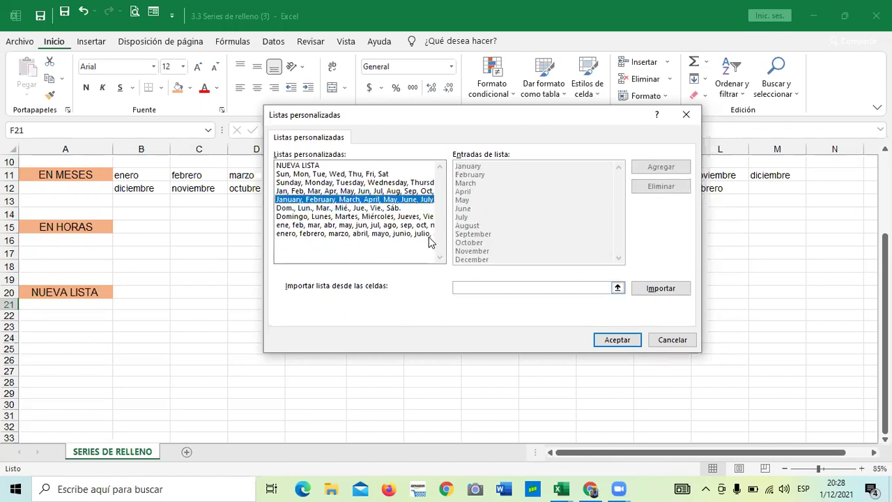
click(322, 235)
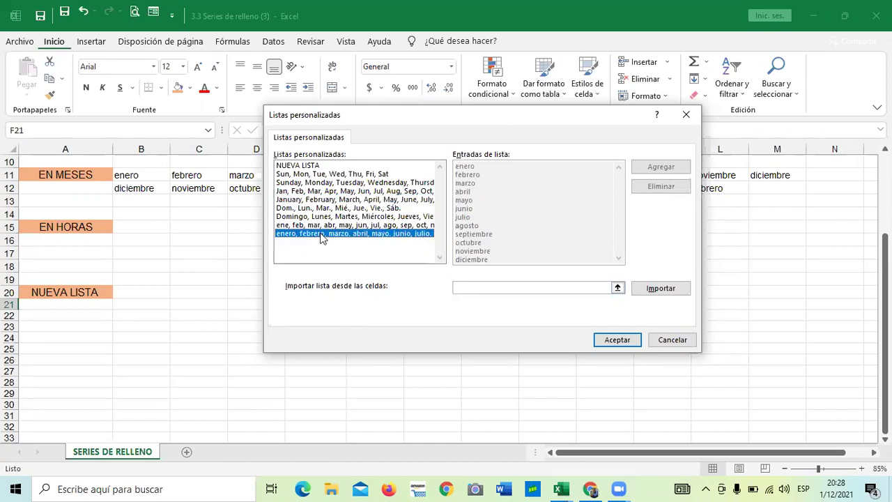
Start a new custom list, and cancel both the custom lists and the Excel options without adding entries
click(311, 167)
click(522, 168)
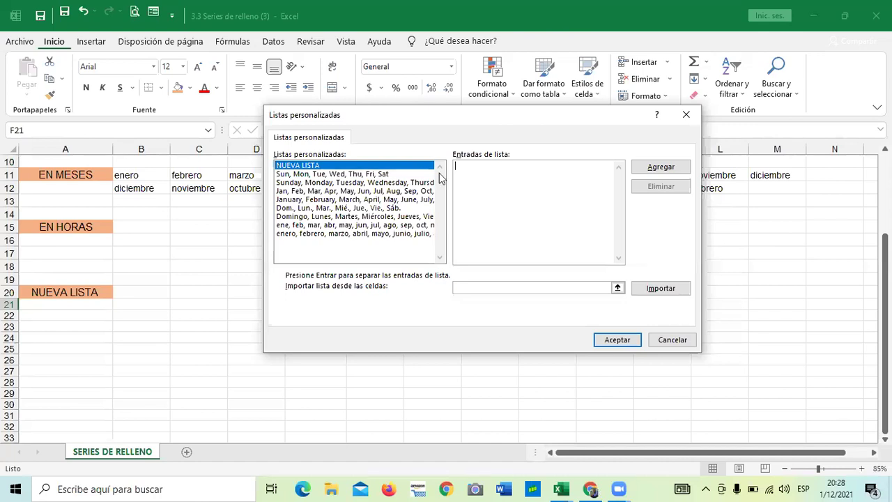
click(673, 341)
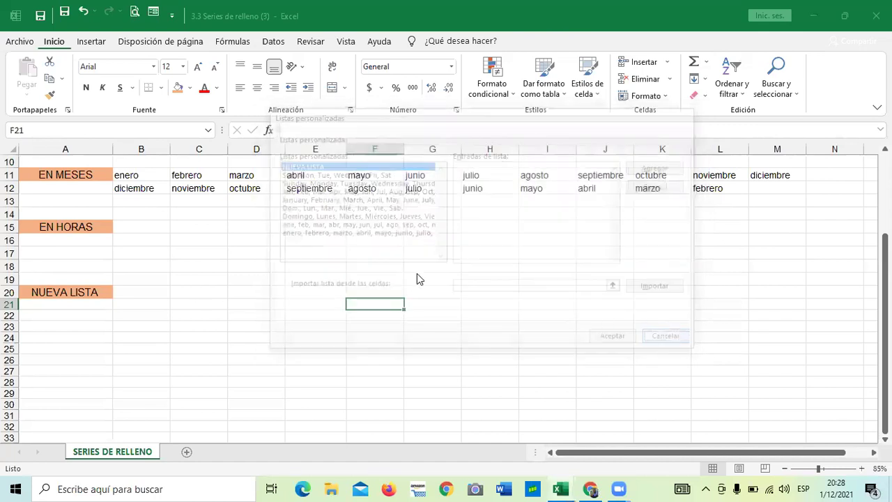
click(682, 448)
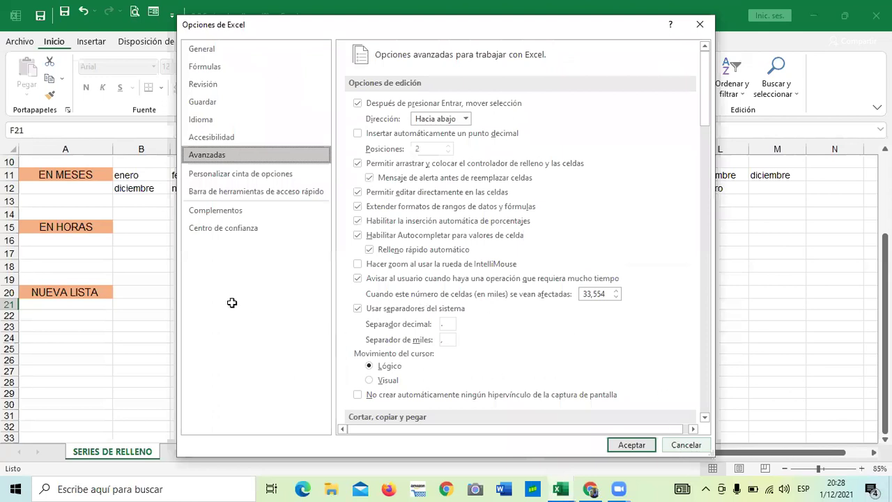
Enter the lowercase letters a, b and c in cells B21 to B23 under the NUEVA LISTA row
scroll(136, 265, down, 1)
click(137, 265)
text(a)
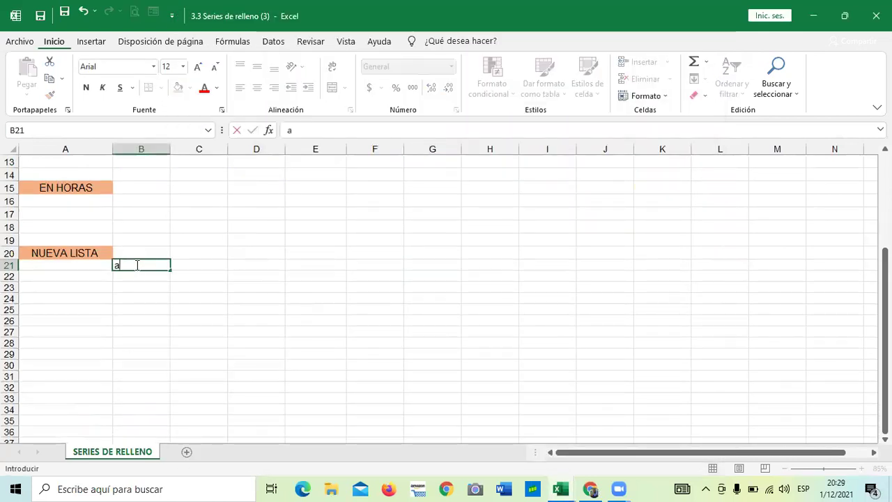
key(Tab)
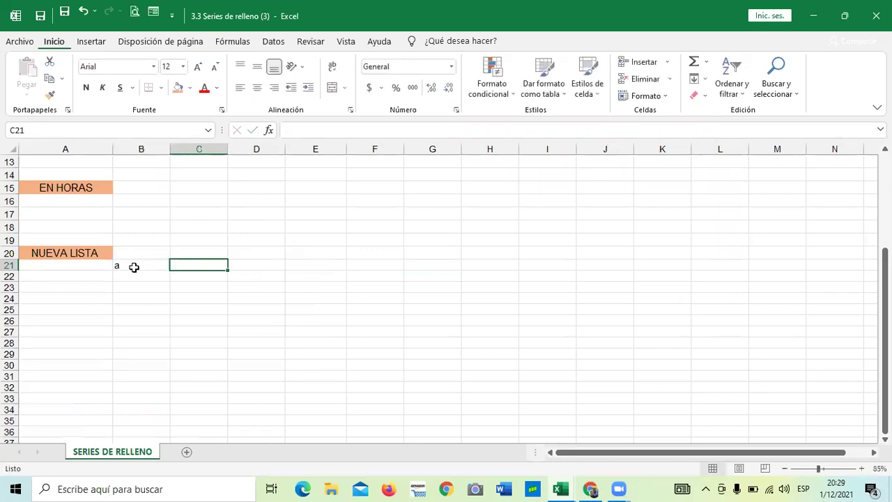
click(133, 276)
text(b)
key(Return)
text(c)
key(Return)
Fill the a, b, c entries of B21:B23 down to B35 and check how the letters continue
click(160, 264)
drag(159, 274, 186, 431)
scroll(222, 354, down, 2)
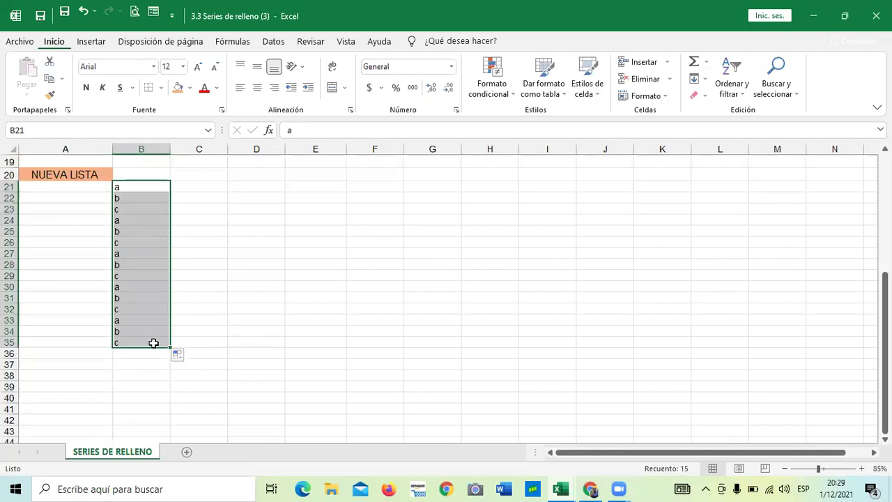
click(231, 307)
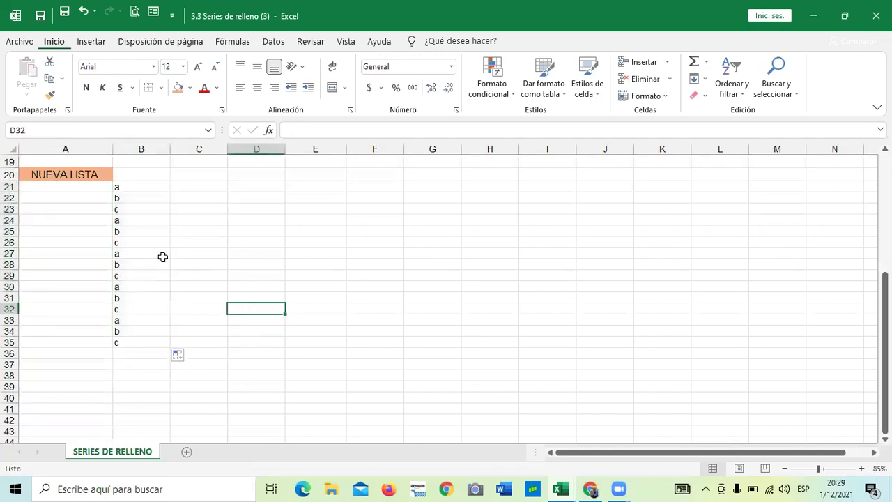
click(155, 186)
click(122, 198)
click(129, 210)
click(129, 222)
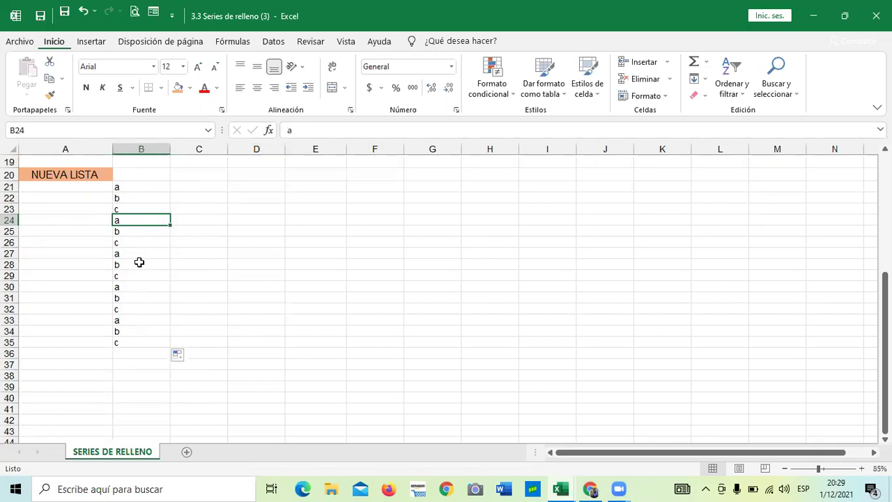
click(266, 295)
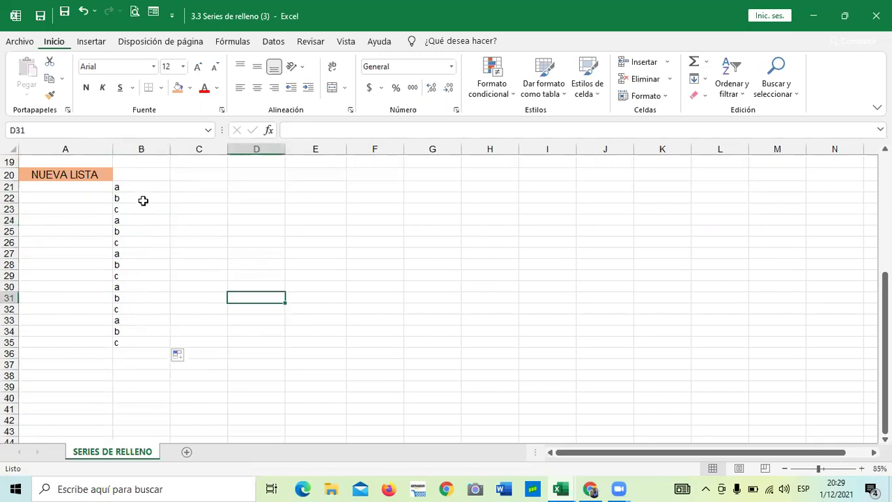
Clear all the letters from B21:B35
drag(140, 200, 144, 344)
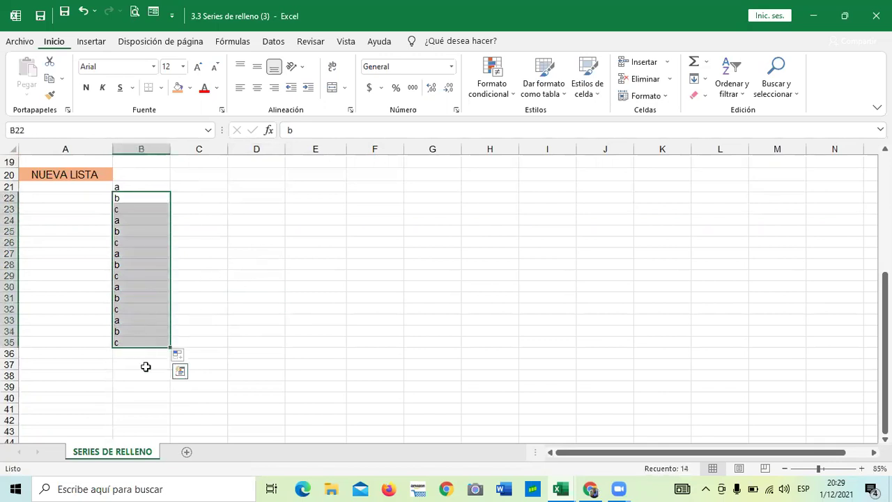
key(Delete)
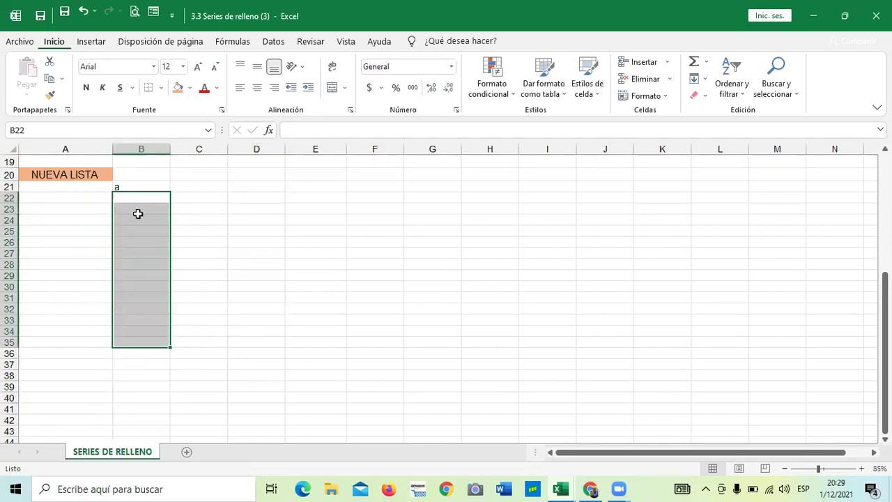
click(236, 231)
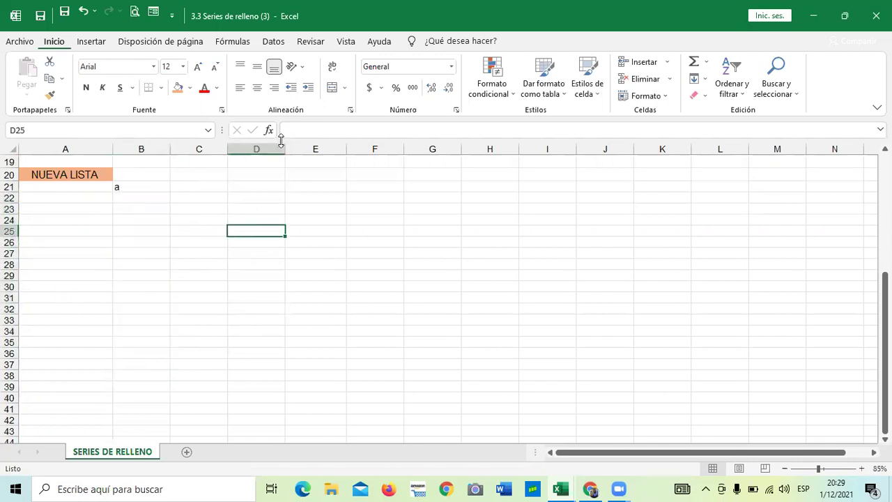
click(159, 188)
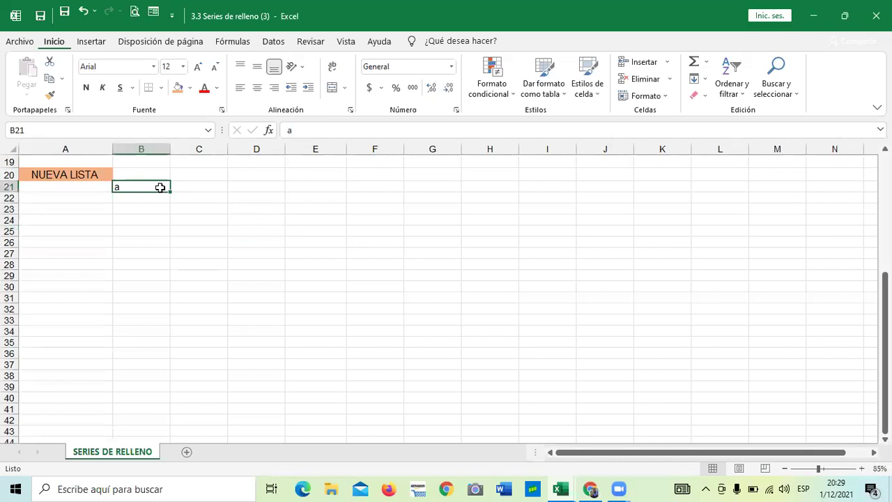
key(Return)
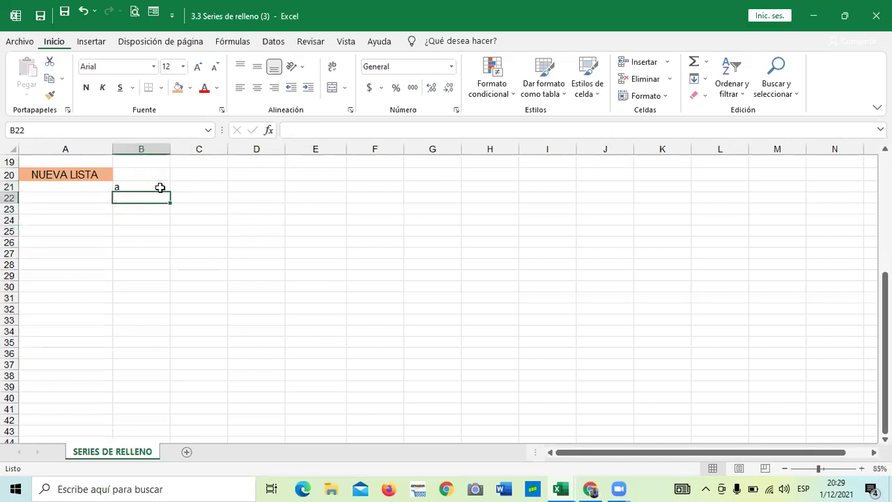
click(160, 186)
key(BackSpace)
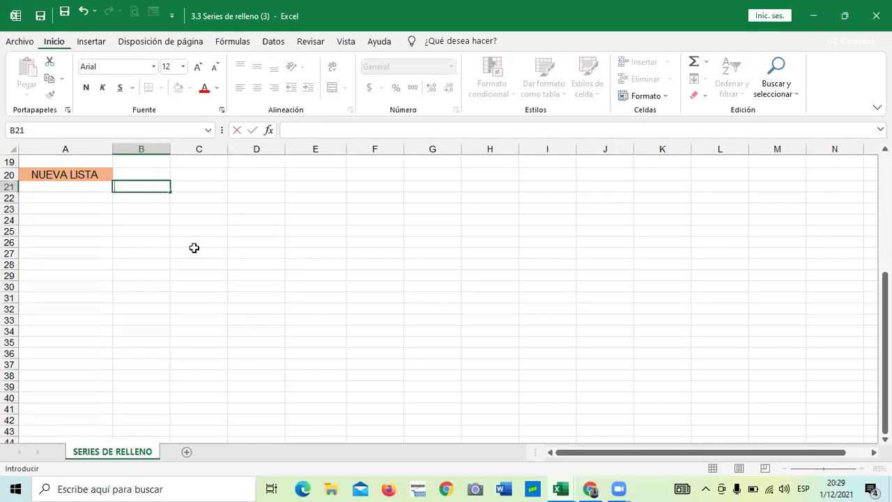
Enter a capital A in B20, beside the NUEVA LISTA label
click(151, 174)
text(a)
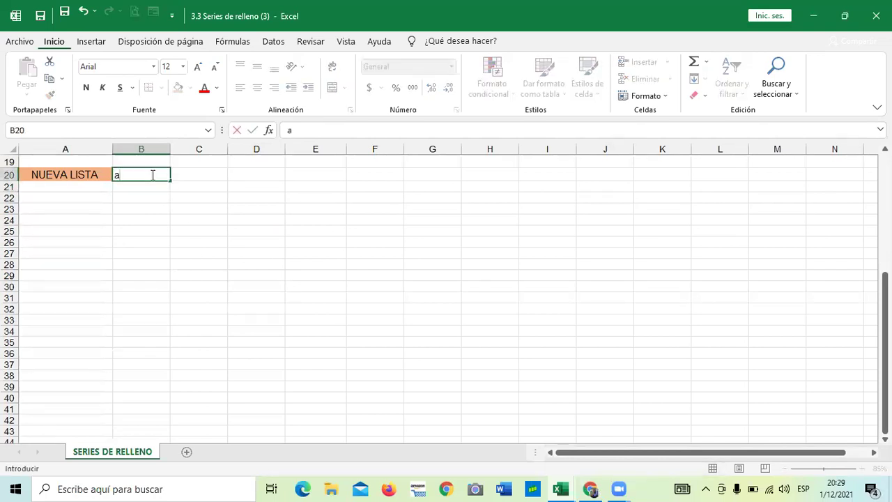
key(Return)
click(199, 252)
click(129, 175)
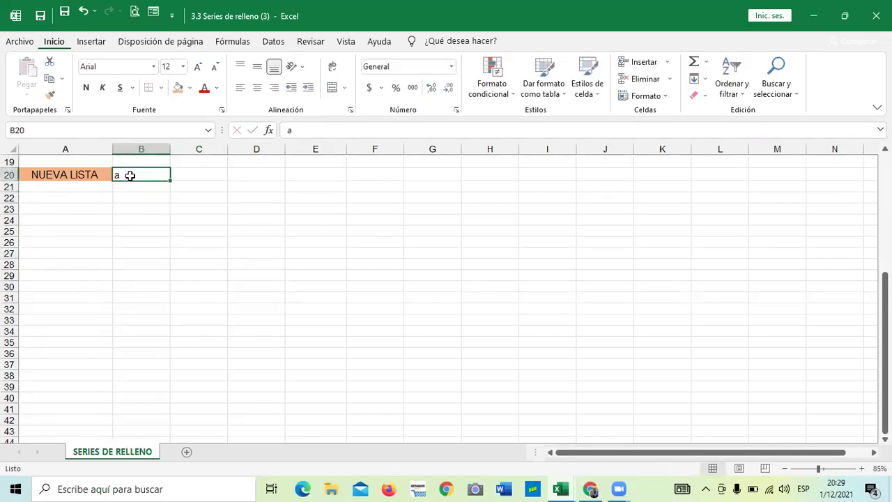
key(BackSpace)
text(A)
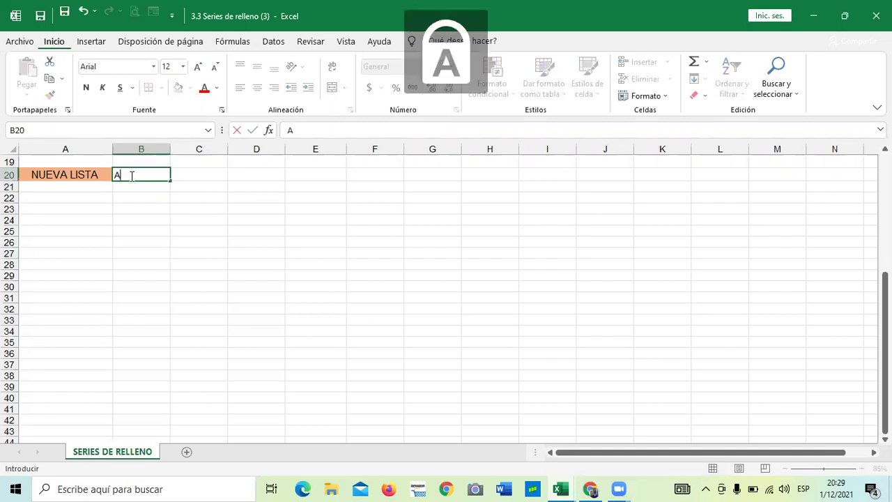
text(B)
key(BackSpace)
key(Return)
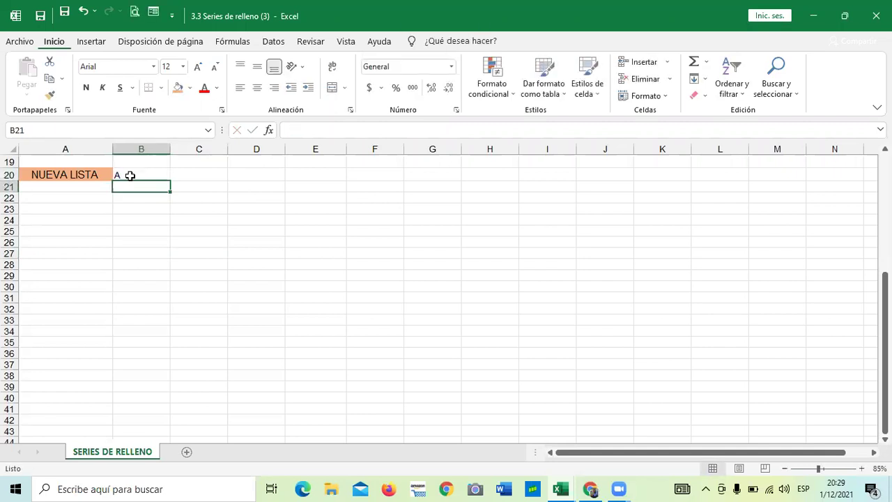
Enter the capital letters B to Z, including Ñ, one per cell down B21:B46
text(B)
key(Return)
text(C)
key(Return)
text(D)
key(Return)
text(E)
key(Return)
text(F)
key(Return)
text(G)
key(Return)
text(H)
key(Return)
text(I)
key(Return)
text(J)
key(Return)
text(K)
key(Return)
text(L)
key(Return)
text(M)
key(Return)
text(N)
key(Return)
text(Ñ)
key(Return)
text(O)
key(Return)
text(P)
key(Return)
text(Q)
key(Return)
text(R)
key(Return)
text(S)
key(Return)
text(T)
key(Return)
text(U)
key(Return)
text(V)
key(Return)
text(W)
key(Return)
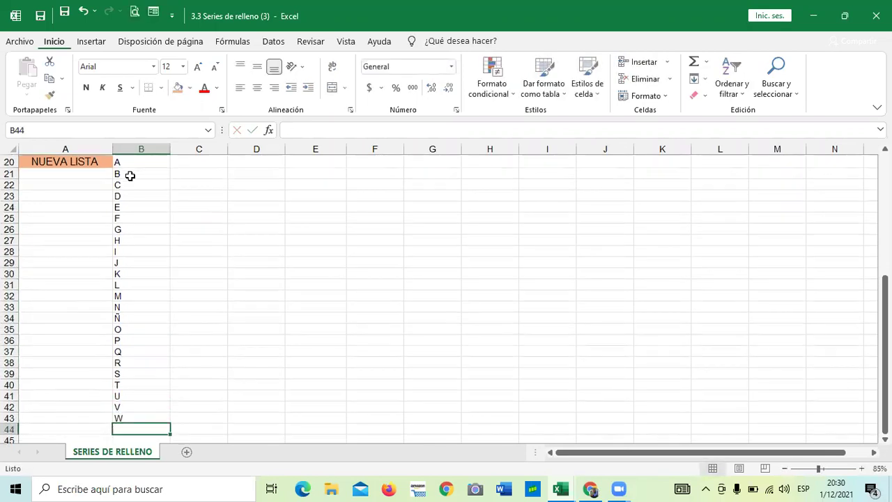
text(X)
key(Return)
text(Y)
key(Return)
text(Z)
key(Return)
Select the alphabet in B20:B46 and open the custom lists editor from the General section of the advanced Excel options
click(293, 269)
scroll(291, 272, down, 3)
scroll(256, 289, up, 4)
scroll(257, 289, up, 2)
drag(133, 249, 135, 425)
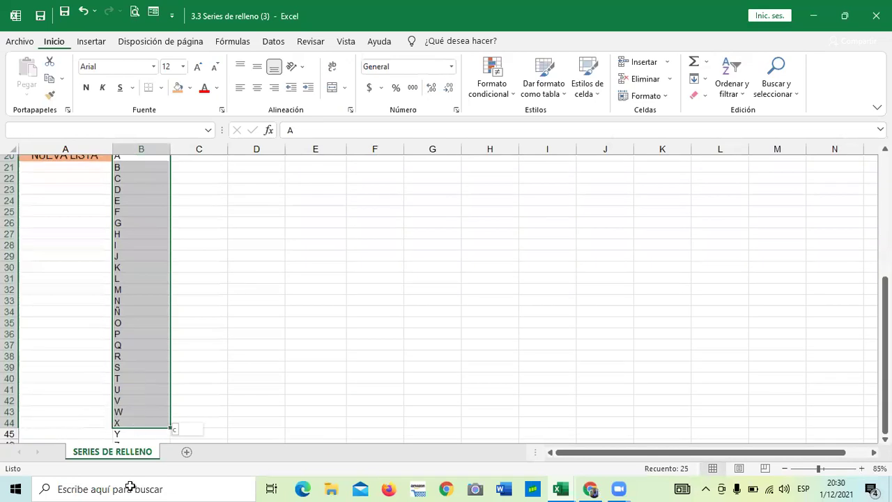
drag(134, 377, 132, 402)
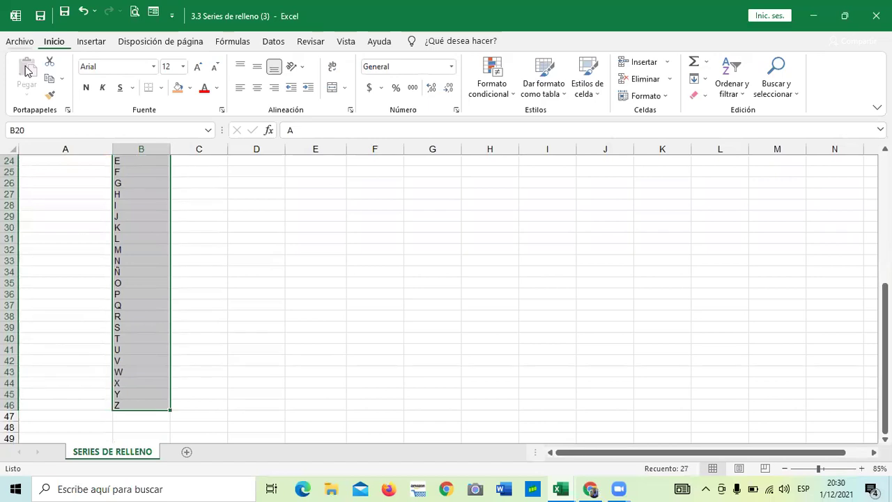
key(alt+a)
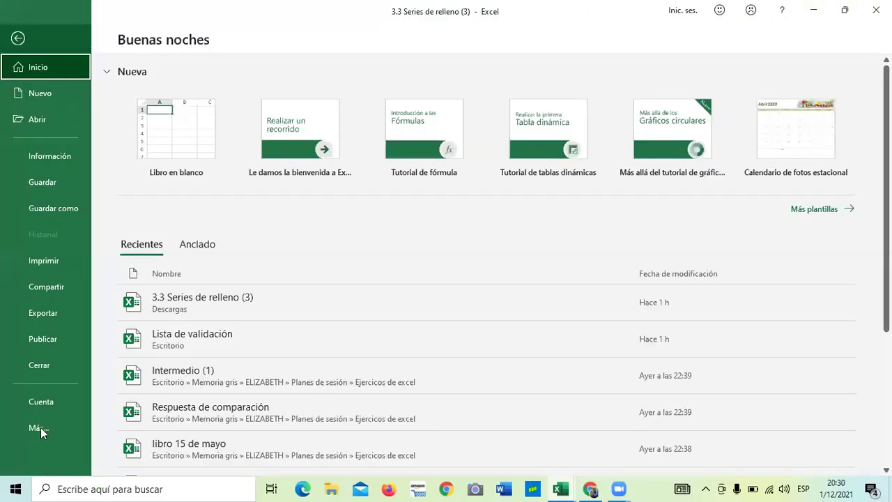
click(42, 430)
click(139, 454)
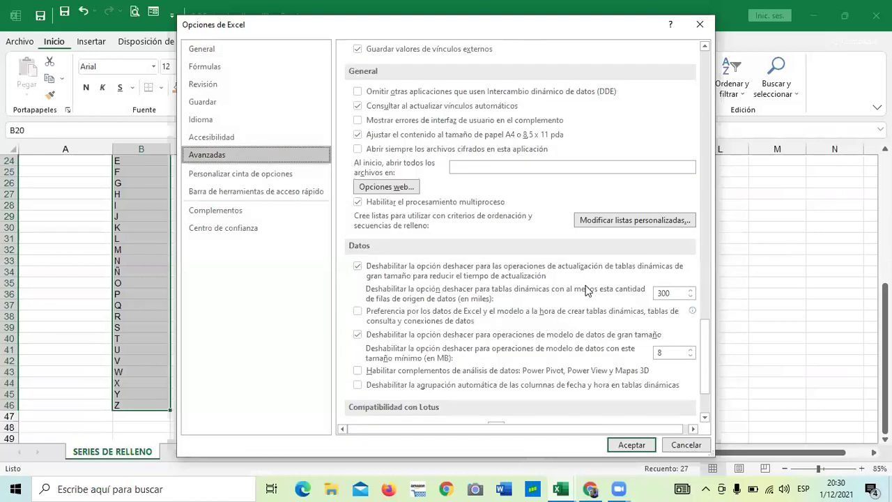
scroll(433, 105, up, 1)
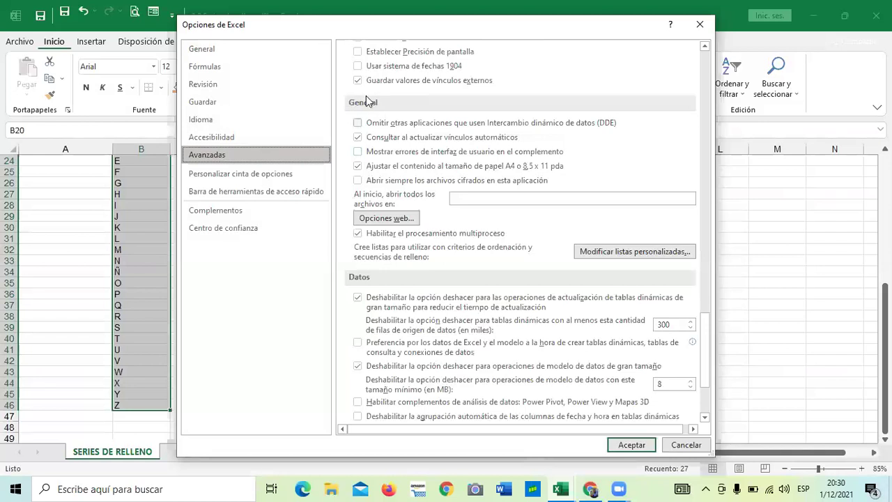
click(633, 252)
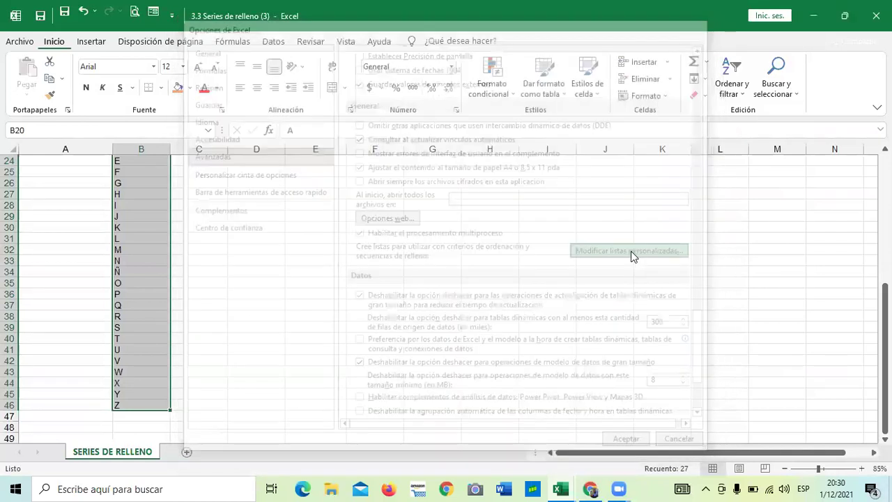
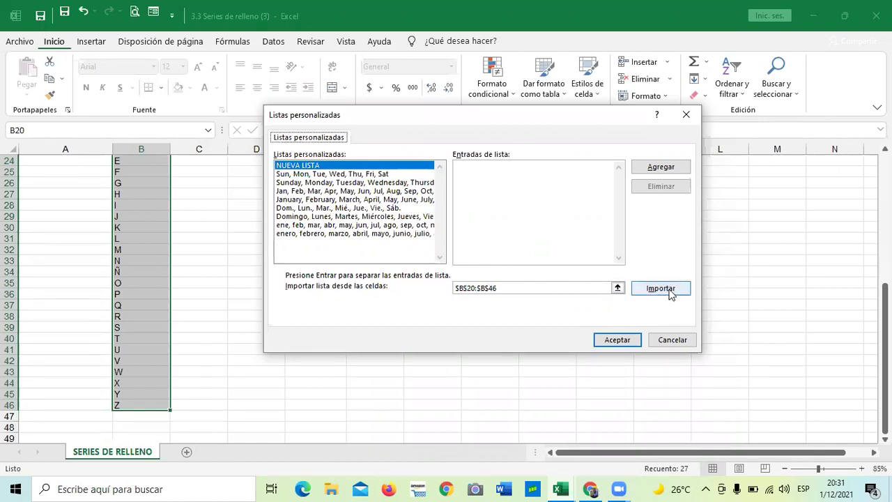
Import the alphabet from B20:B46 as a new custom list and accept the custom lists editor and the Excel options
click(666, 288)
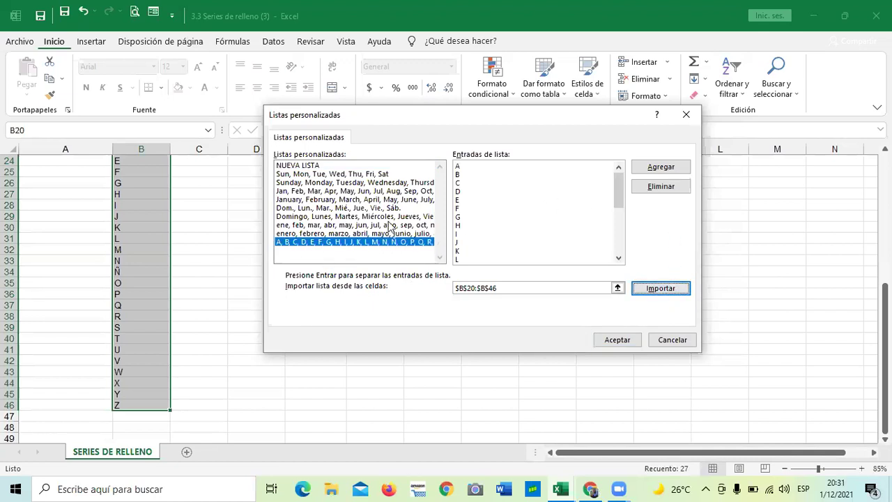
click(535, 215)
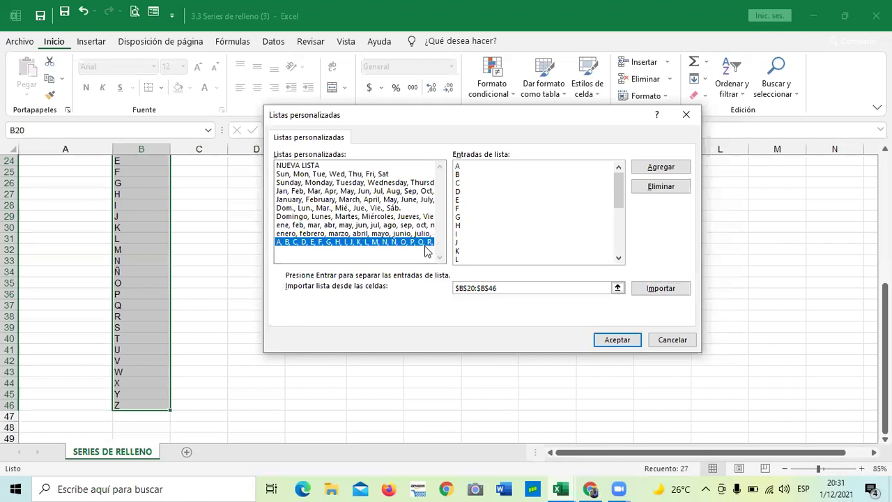
click(416, 248)
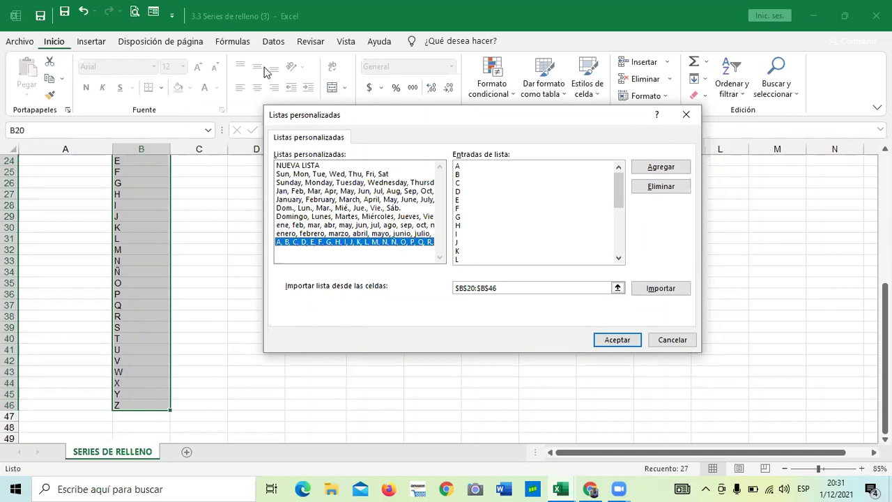
click(616, 339)
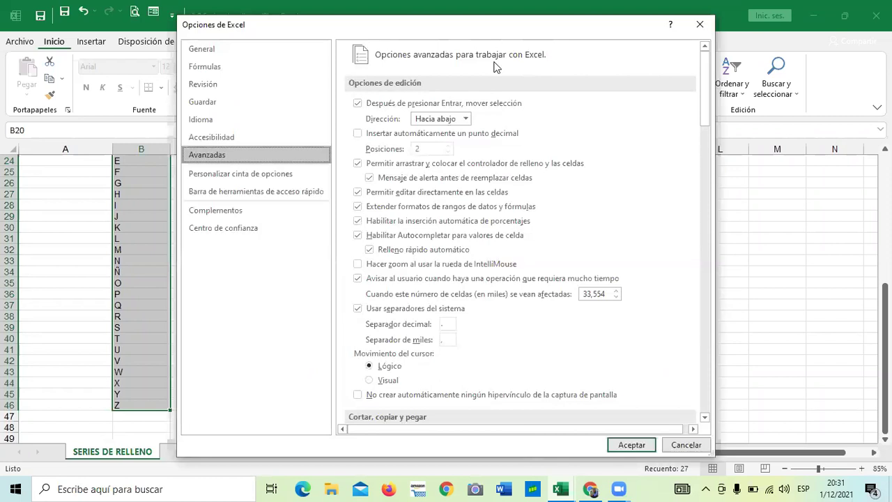
click(632, 445)
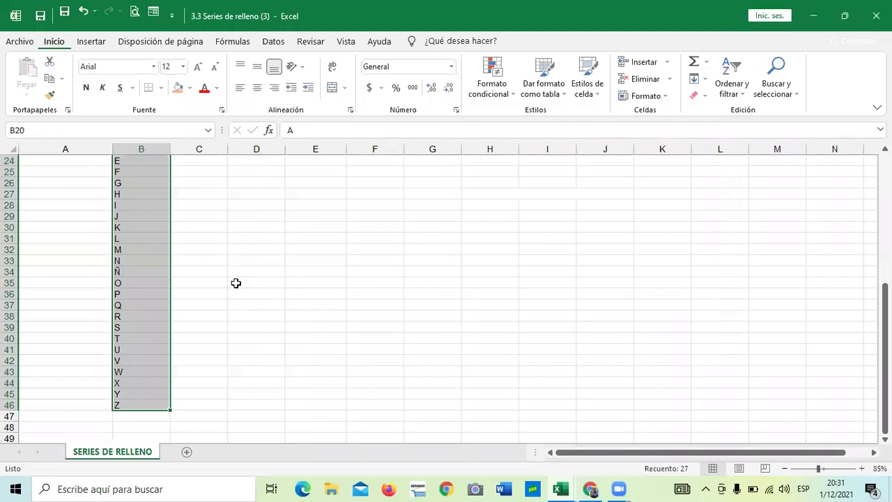
Enter a capital A in C20 and a capital B in D20, in the NUEVA LISTA row
scroll(214, 268, up, 4)
click(215, 268)
text(A)
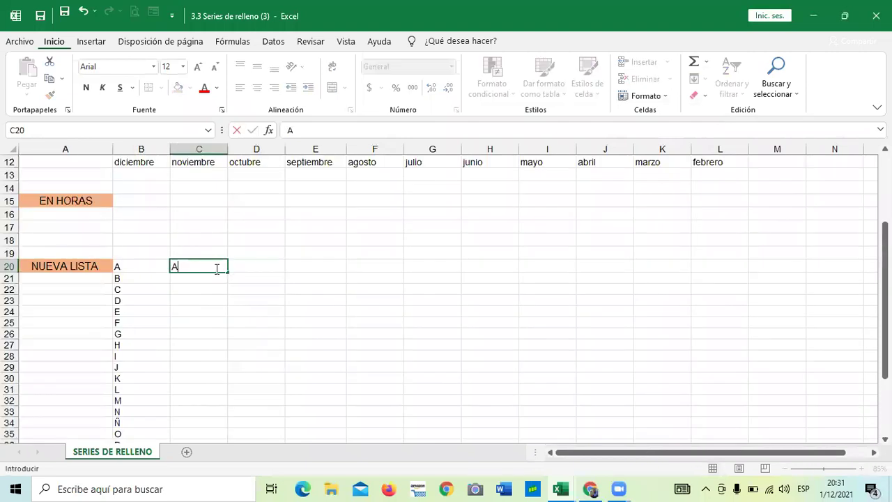
key(Return)
text(B)
key(Return)
click(275, 357)
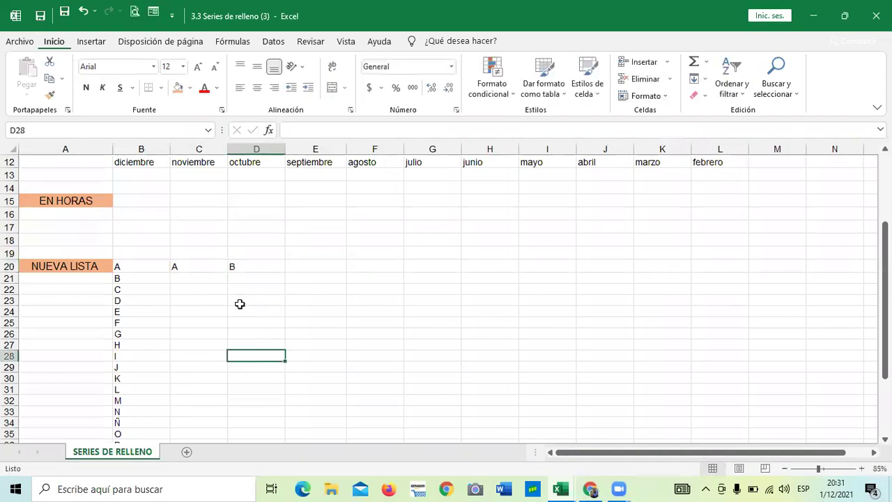
Fill the letter series from C20:D20 across row 20 through L20
drag(199, 267, 539, 272)
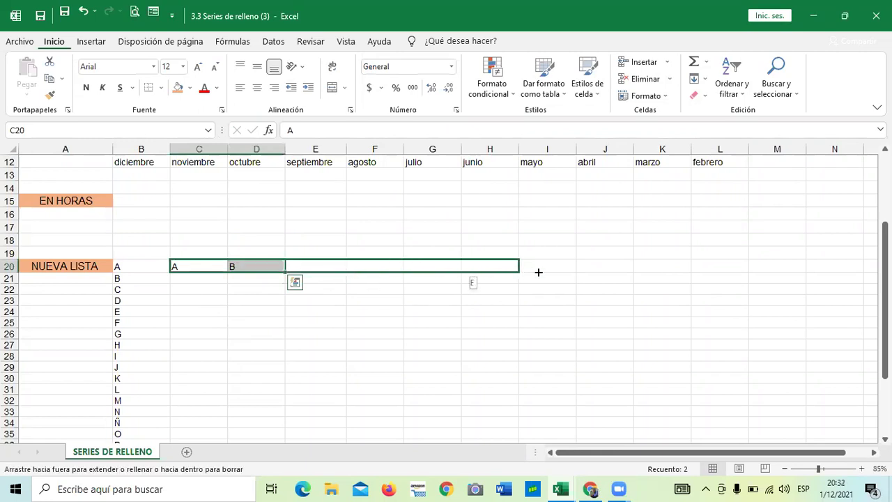
drag(539, 272, 732, 266)
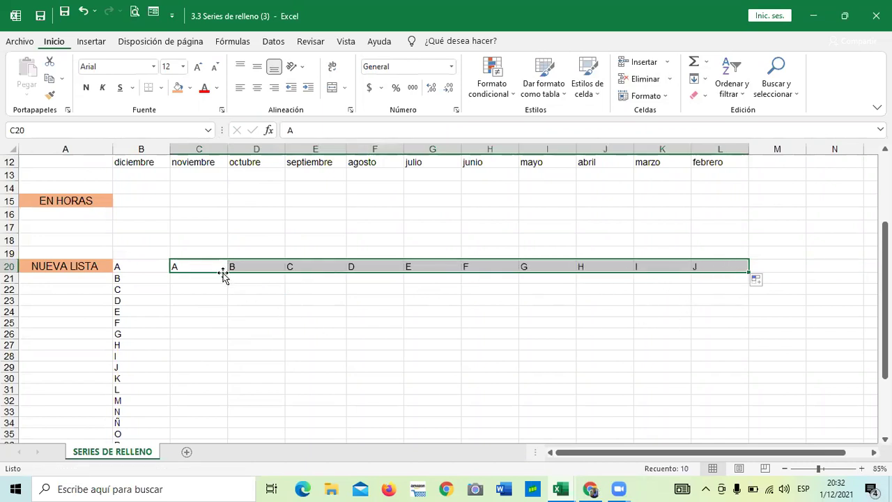
click(303, 333)
Fill the alphabet series from the A in C20 down column C through C46
click(207, 269)
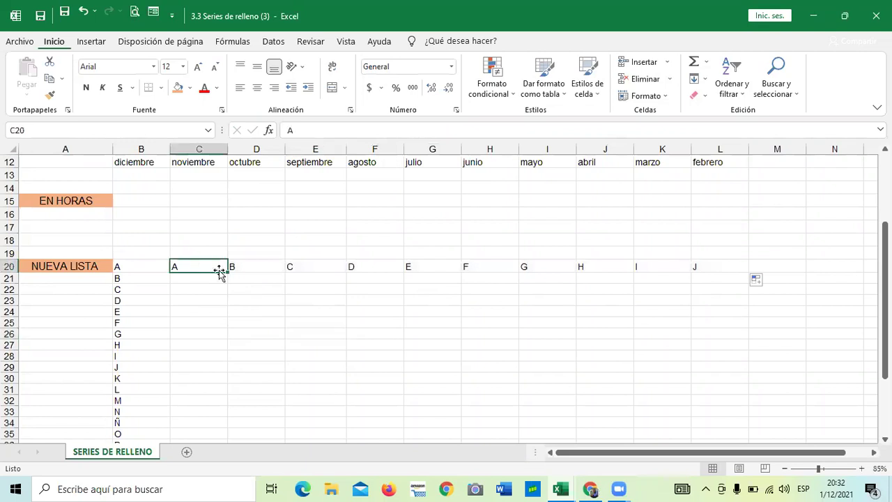
drag(229, 274, 224, 481)
drag(226, 363, 221, 225)
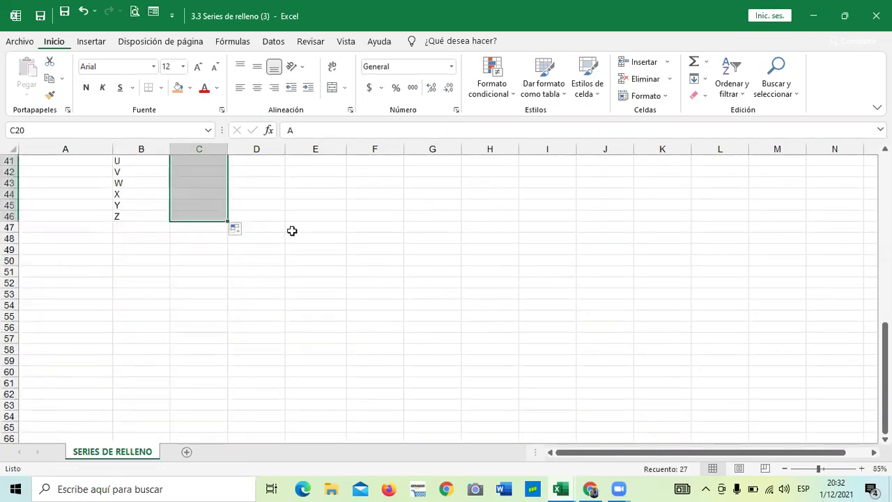
click(368, 293)
Review the filled letters in column C and row 20 against the original list, and check the empty EN HORAS section
scroll(377, 304, up, 4)
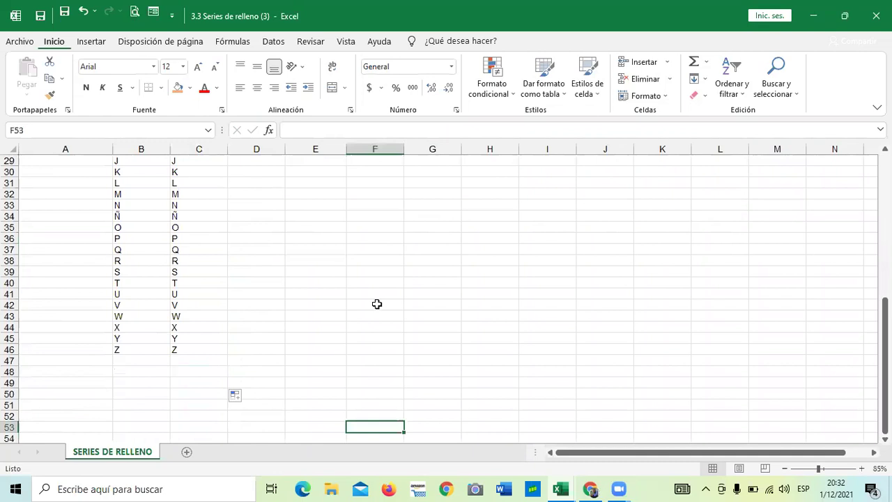
scroll(377, 304, up, 5)
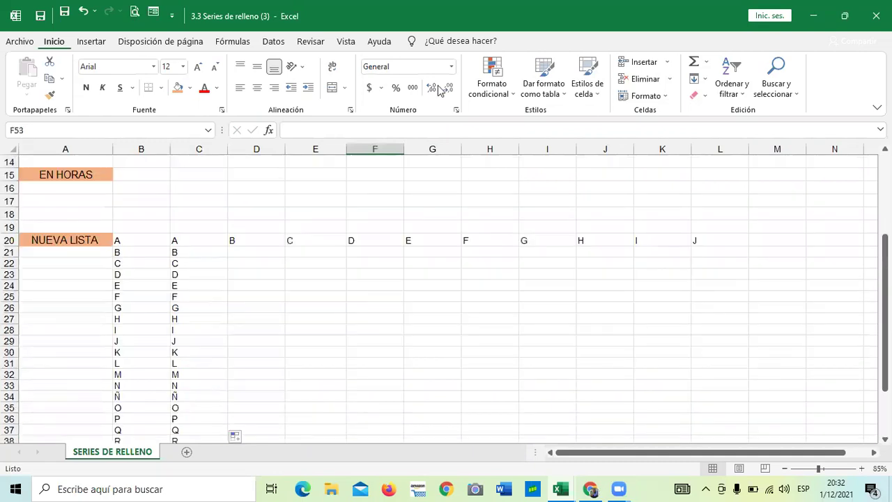
scroll(258, 318, down, 5)
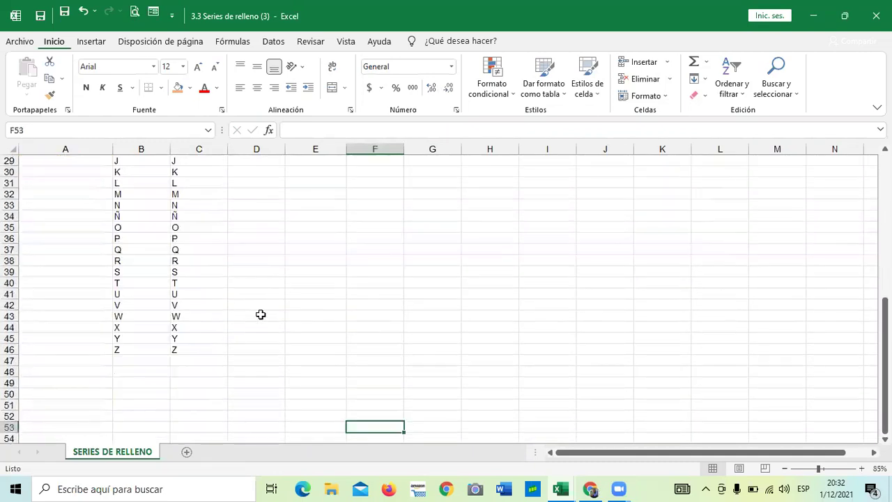
click(260, 315)
scroll(259, 307, up, 5)
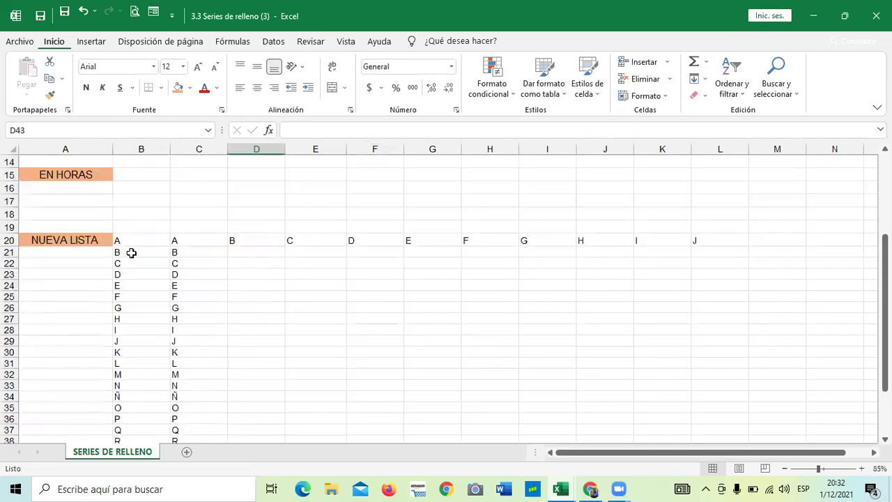
scroll(140, 252, up, 2)
click(148, 253)
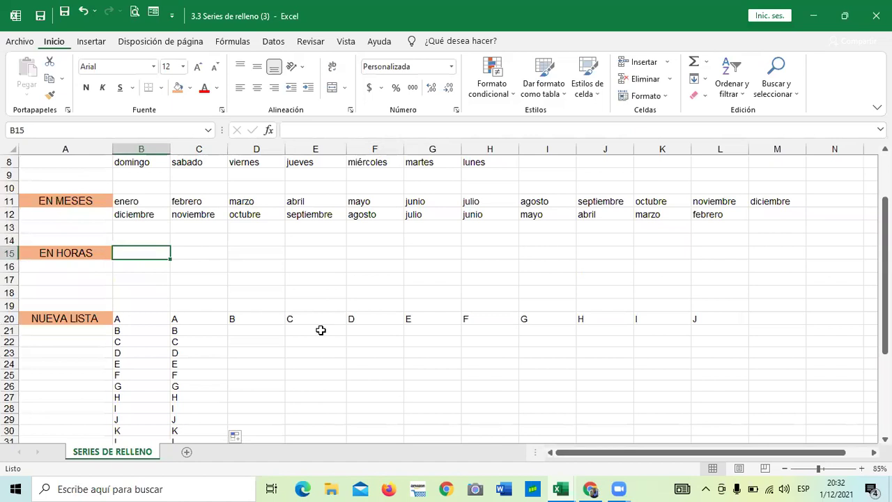
scroll(199, 296, down, 2)
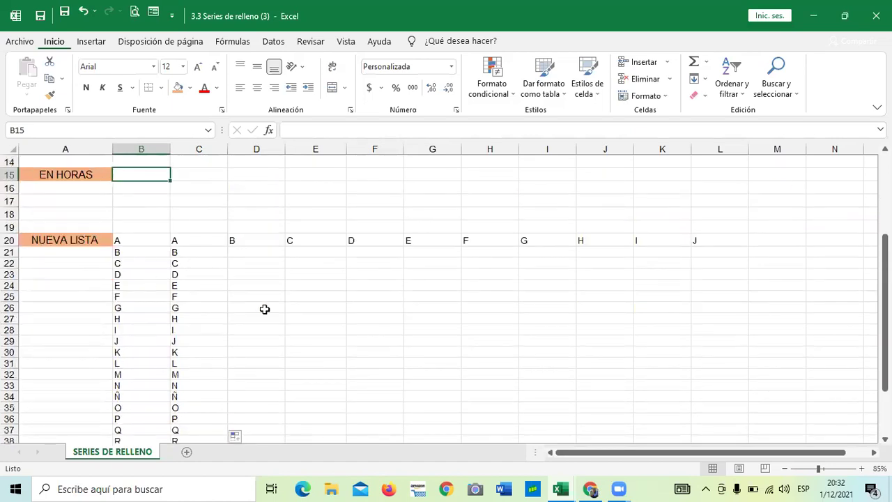
scroll(299, 308, down, 1)
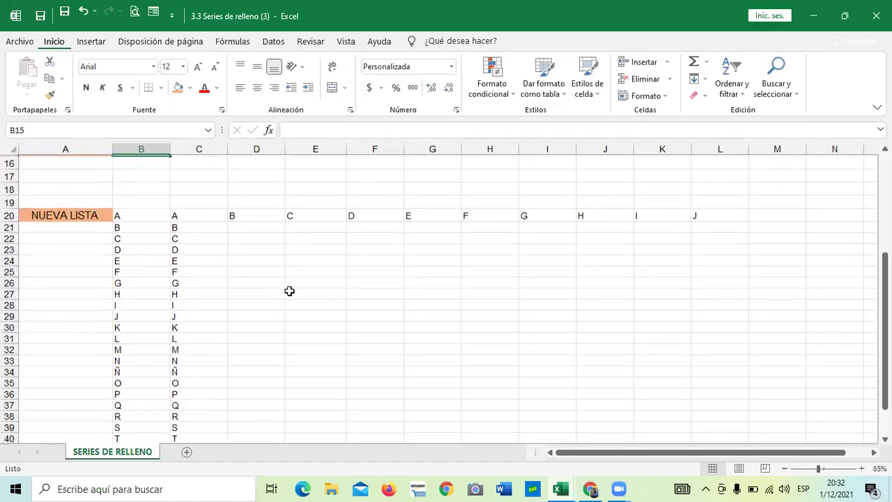
scroll(289, 299, down, 2)
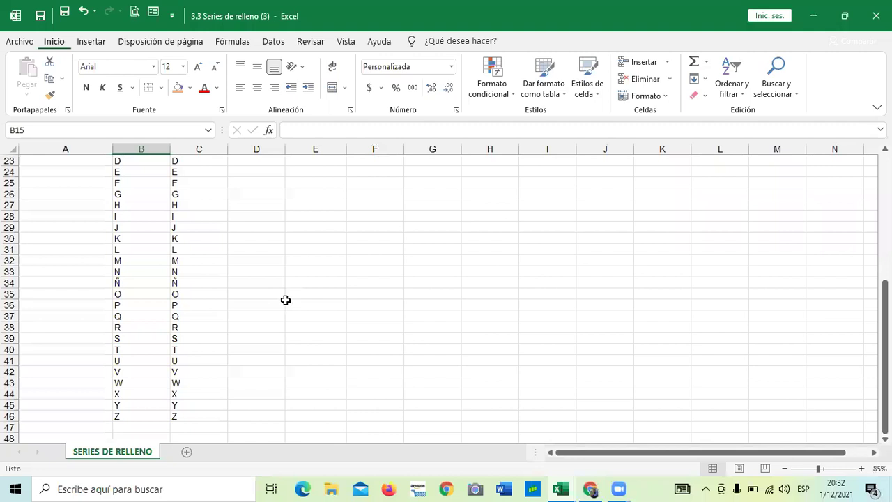
scroll(282, 284, up, 1)
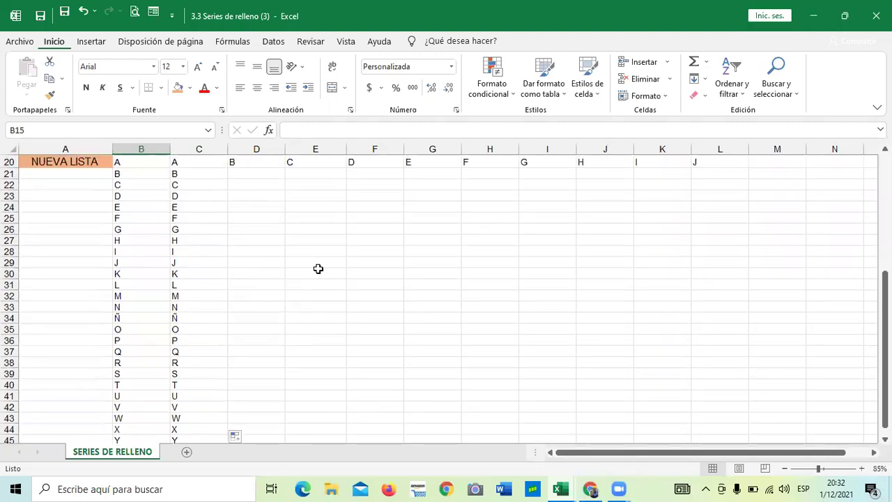
scroll(382, 301, down, 1)
scroll(382, 301, down, 1)
scroll(379, 303, up, 4)
scroll(376, 304, up, 3)
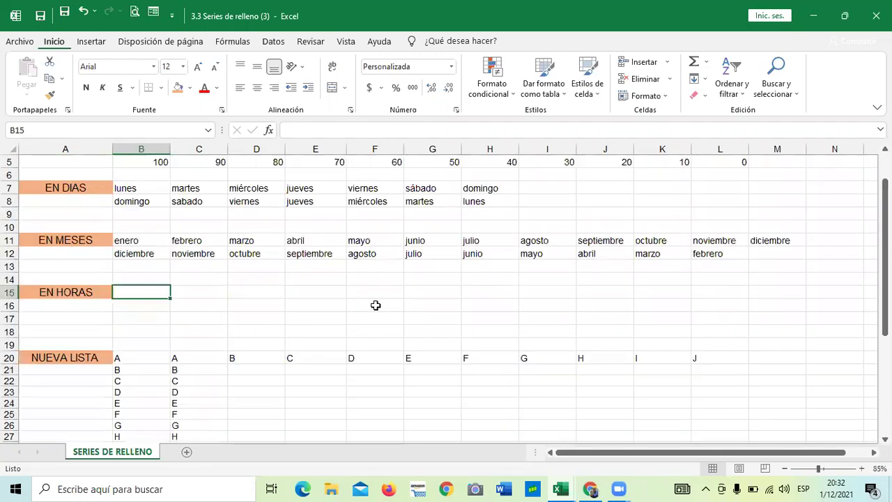
scroll(376, 306, down, 2)
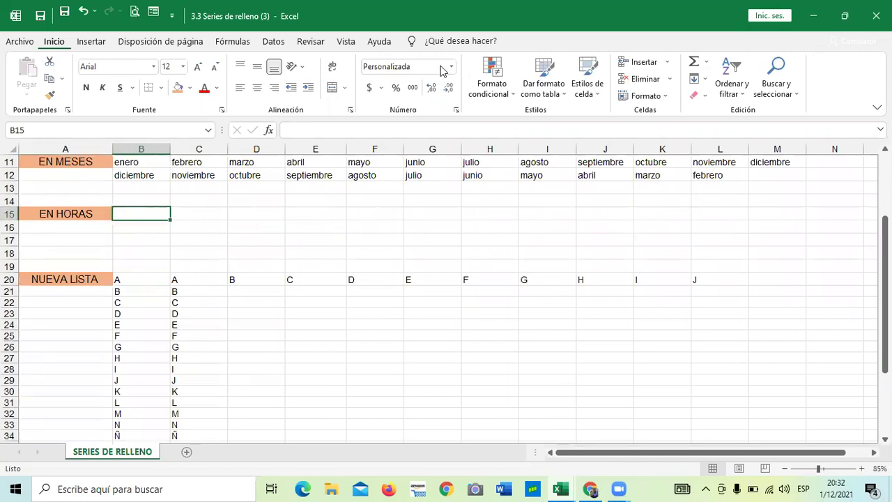
click(326, 346)
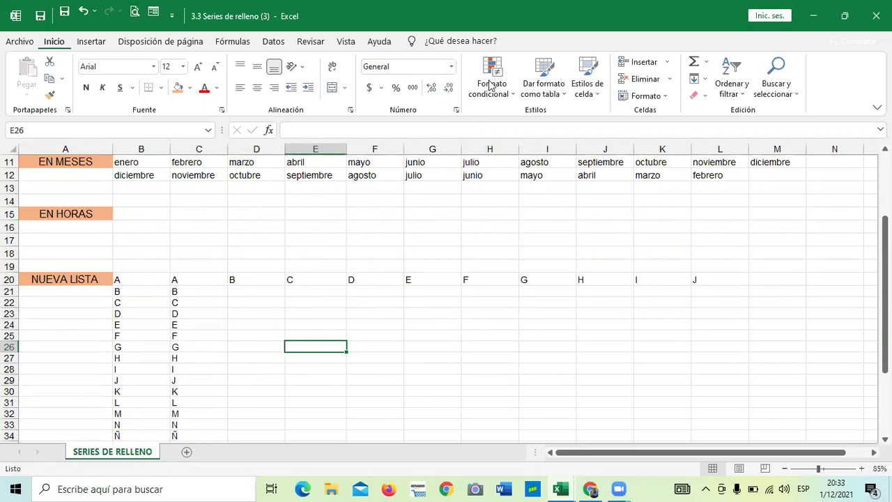
click(402, 346)
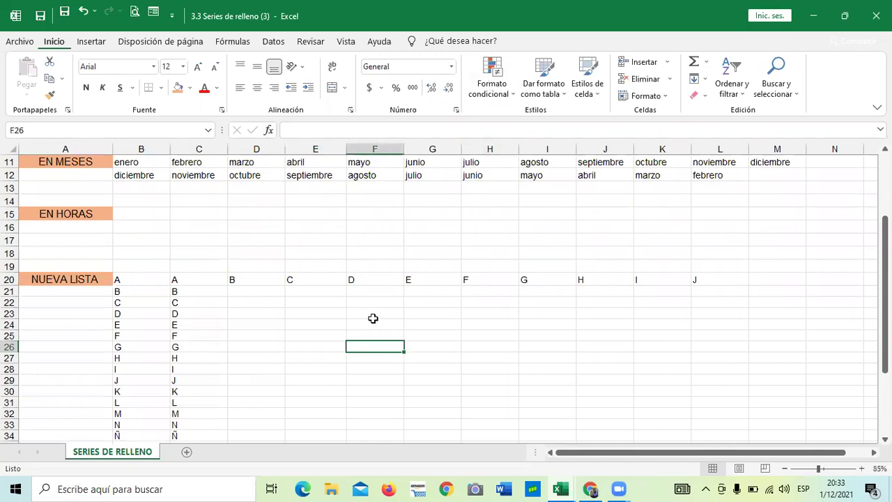
scroll(374, 317, down, 1)
scroll(373, 316, down, 2)
scroll(370, 314, up, 2)
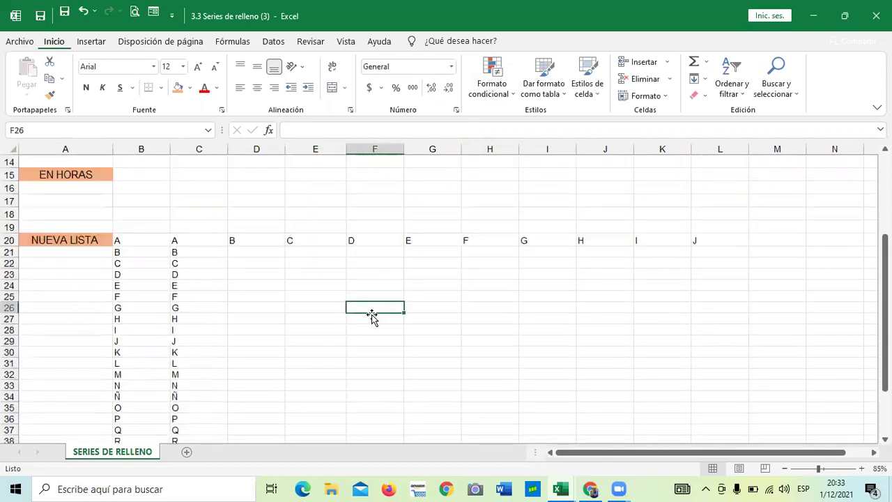
scroll(372, 316, down, 1)
scroll(370, 315, down, 5)
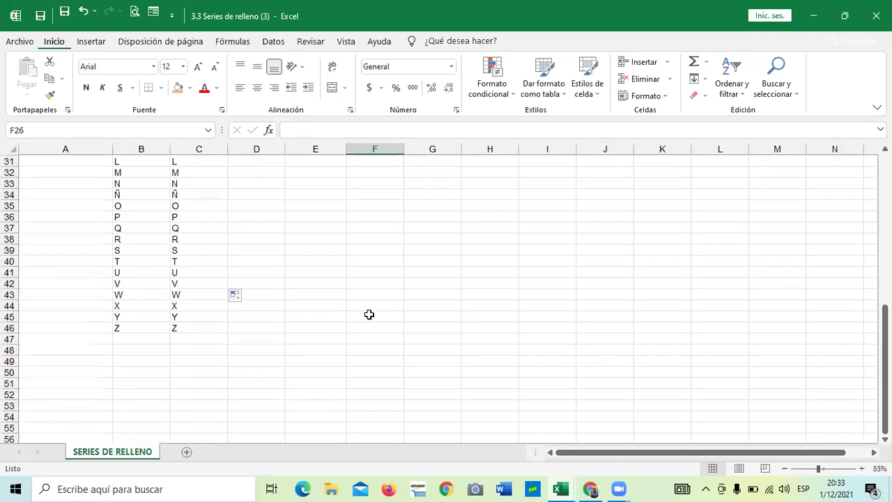
scroll(370, 314, down, 1)
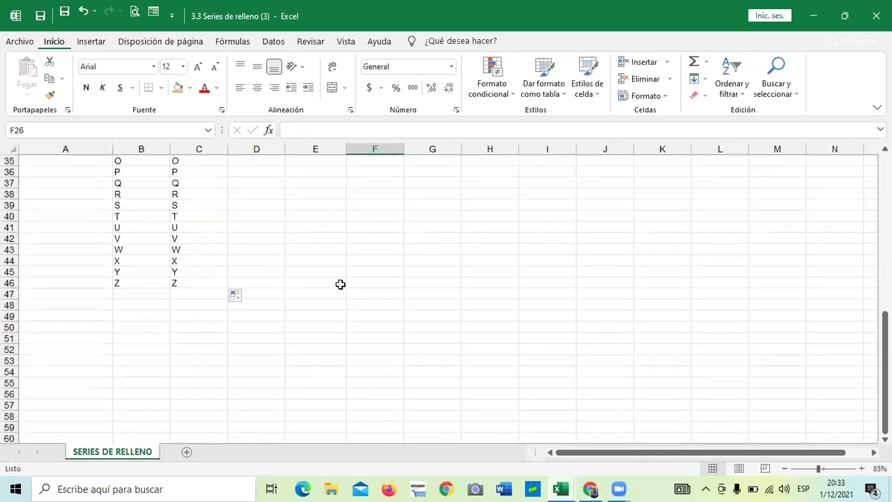
Enter NORTE in E34 and SUR in F34, in the empty area beside the alphabet columns
scroll(362, 305, up, 3)
click(326, 245)
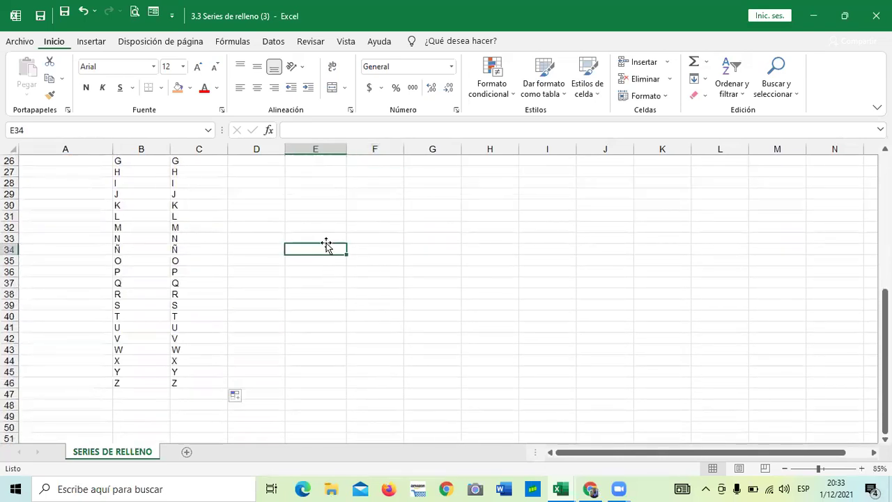
text(NORTE)
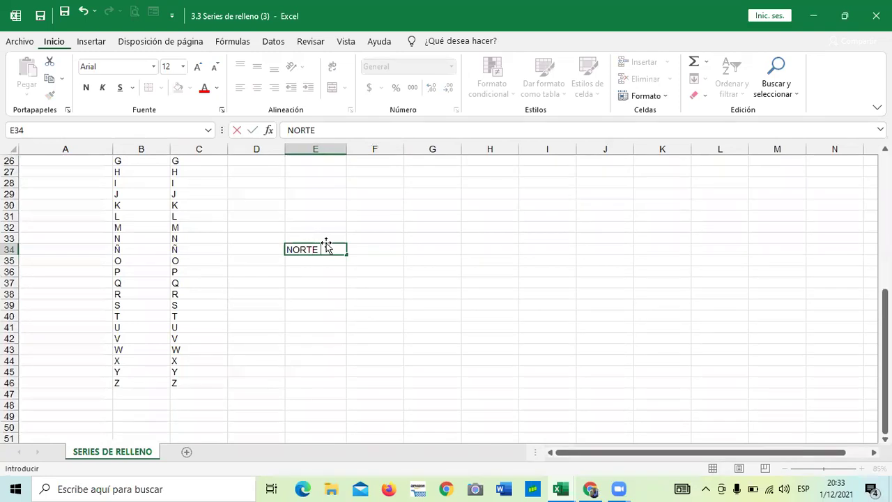
key(Tab)
text(SUR)
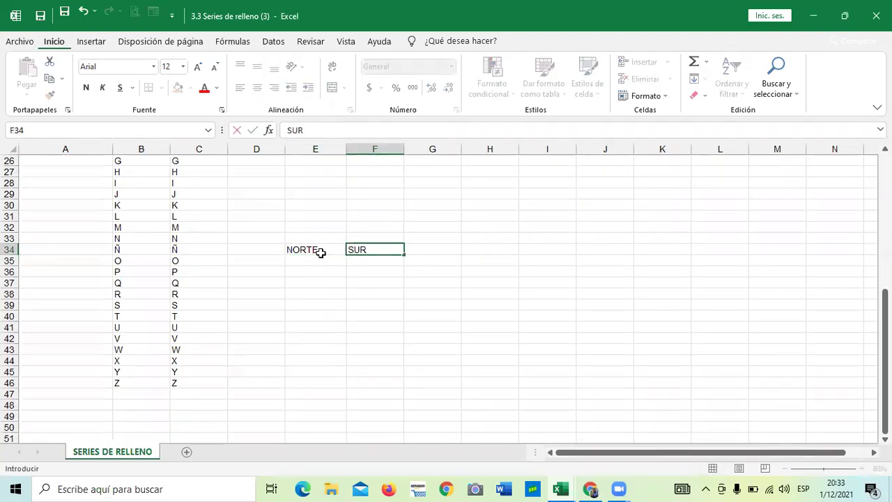
key(Return)
Fill the NORTE and SUR pair from E34:F34 across row 34 through I34
click(263, 336)
click(310, 249)
drag(347, 250, 571, 258)
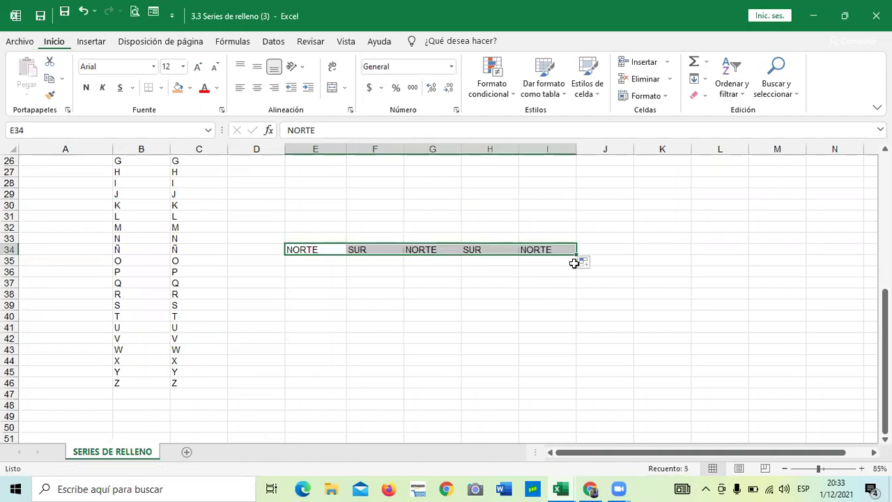
Fill NORTE from E34 down column E through E40
click(408, 336)
click(336, 252)
drag(346, 255, 388, 321)
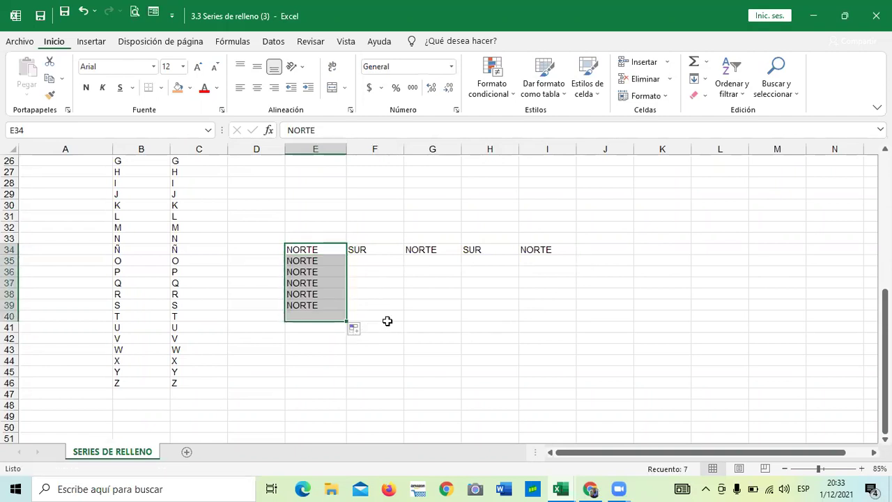
Clear the repeated NORTE entries from E35:E40, keeping the one in E34
click(417, 323)
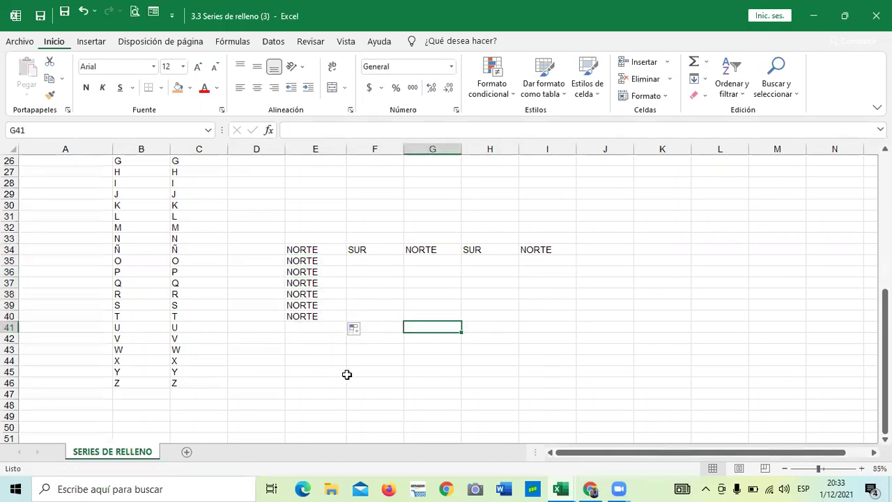
drag(315, 261, 316, 316)
key(Delete)
click(405, 355)
Enter SUR in E35 and fill the alternating NORTE, SUR pattern from E34:E35 down to row 45
click(326, 261)
text(SU)
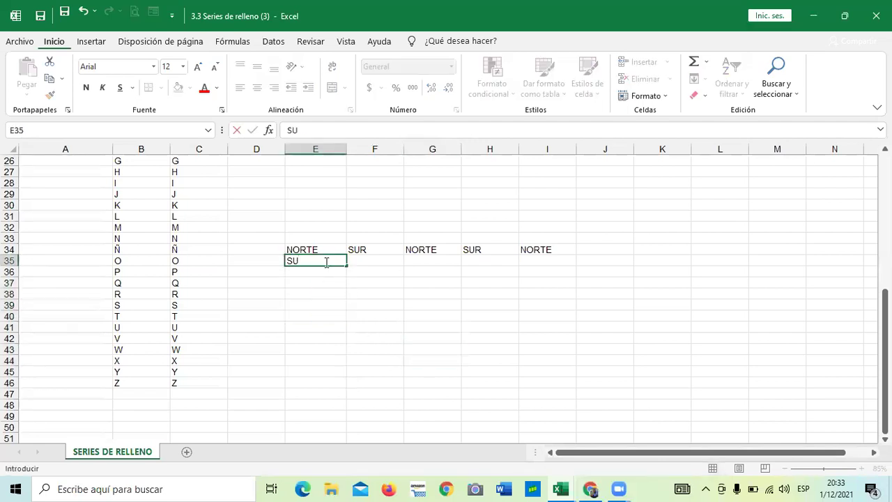
text(R)
key(Return)
drag(335, 250, 364, 383)
click(350, 346)
click(449, 348)
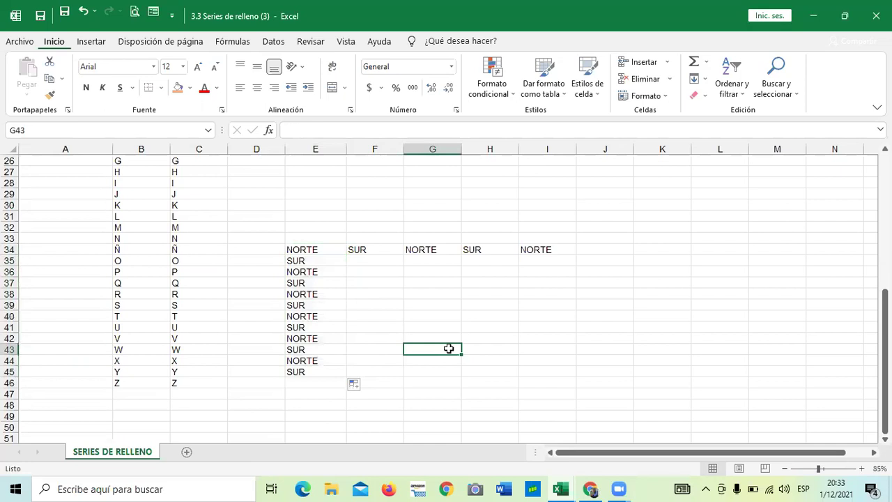
Clear the filled NORTE and SUR entries from E36:E45
click(428, 305)
drag(324, 271, 315, 377)
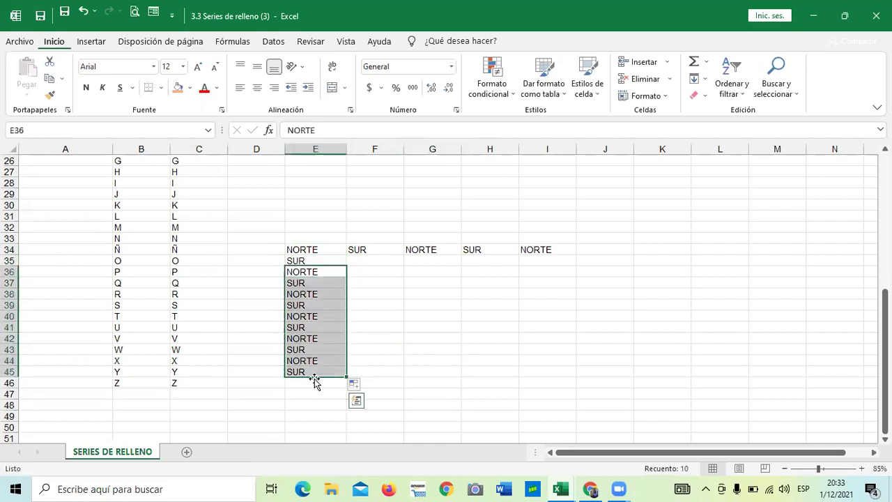
key(Delete)
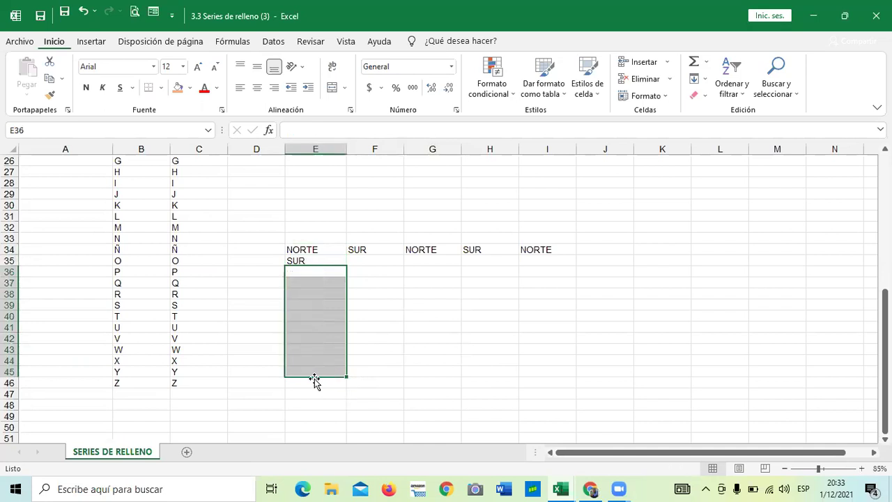
click(396, 349)
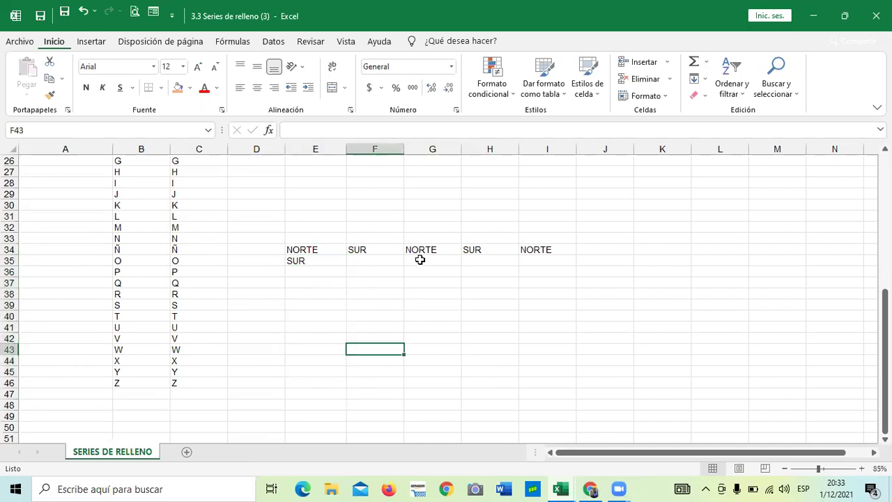
Delete the NORTE and SUR entries in E34 and E35
click(319, 261)
click(332, 304)
click(318, 247)
click(315, 258)
drag(318, 249, 319, 259)
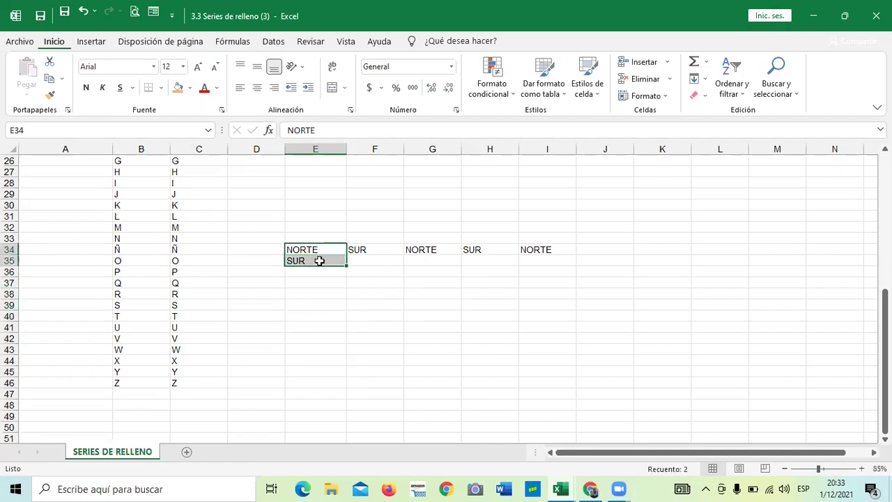
key(BackSpace)
drag(341, 331, 334, 348)
click(321, 259)
key(BackSpace)
click(379, 335)
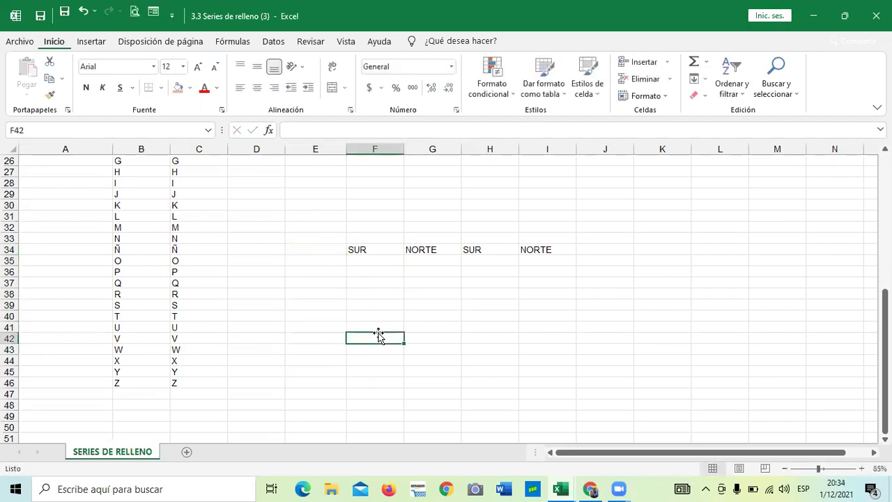
Open the custom lists editor from the General section of the advanced Excel options
key(alt+f)
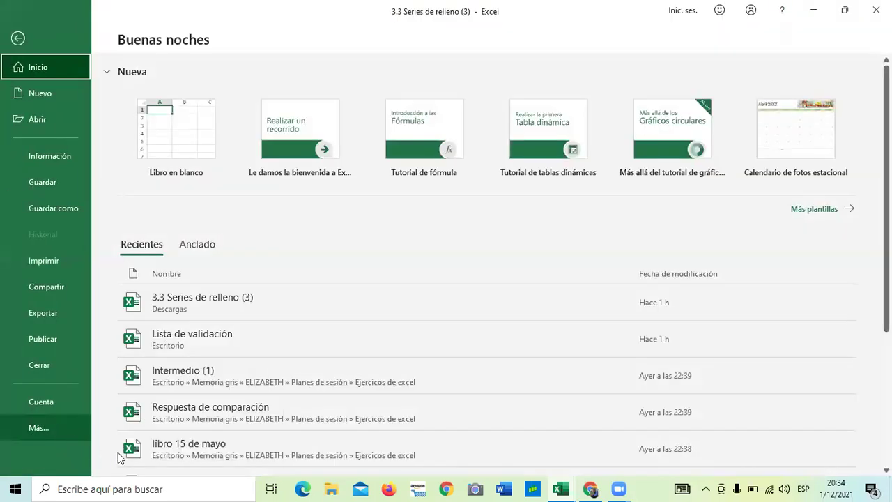
key(Escape)
key(alt+f)
key(t)
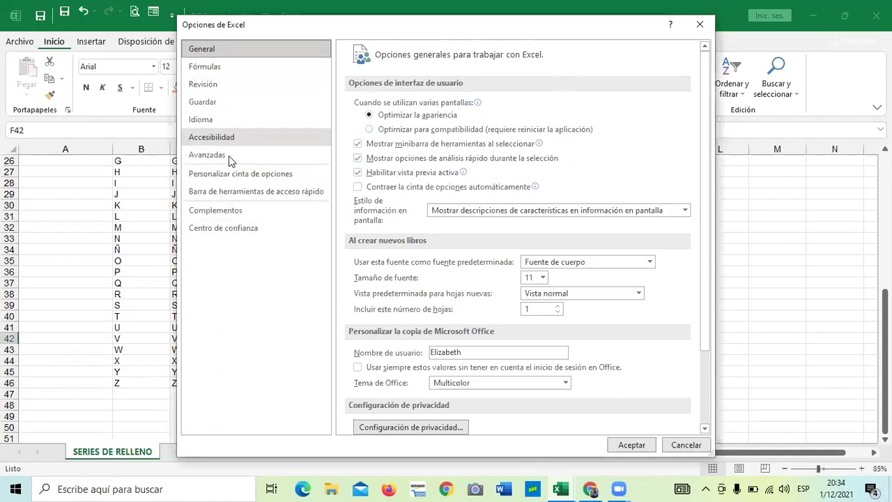
click(306, 156)
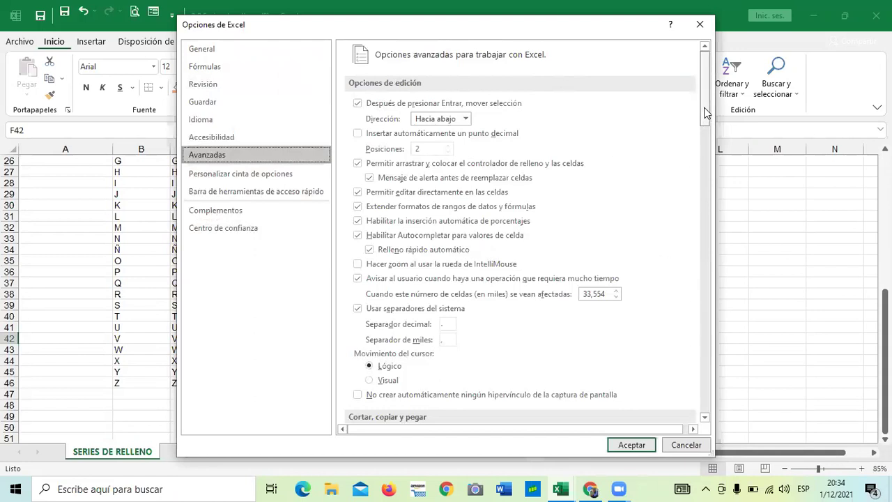
scroll(705, 155, down, 6)
scroll(697, 366, down, 15)
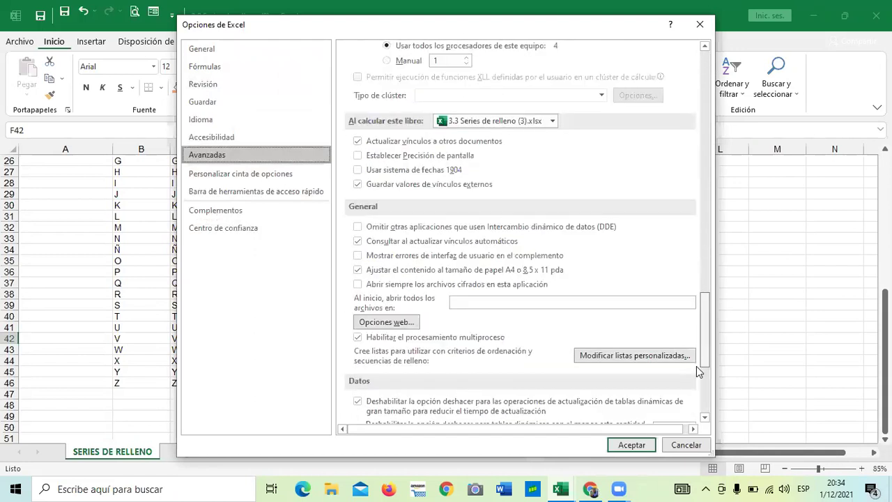
scroll(697, 374, down, 5)
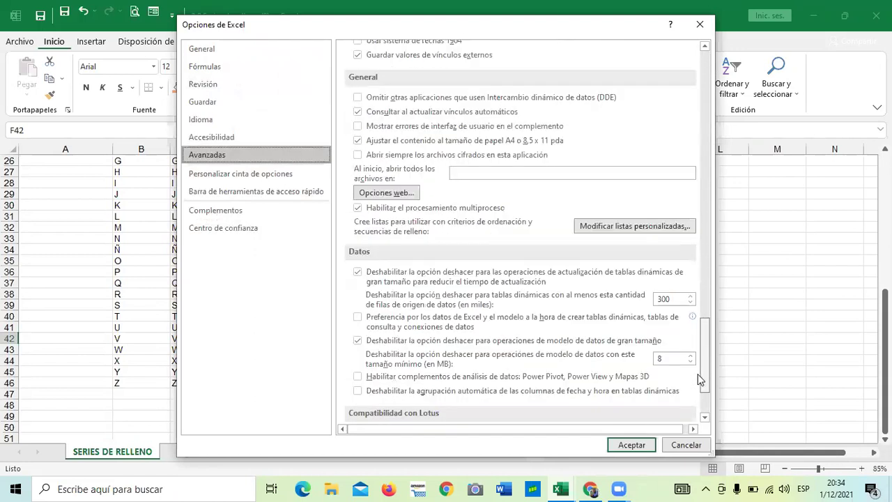
click(632, 228)
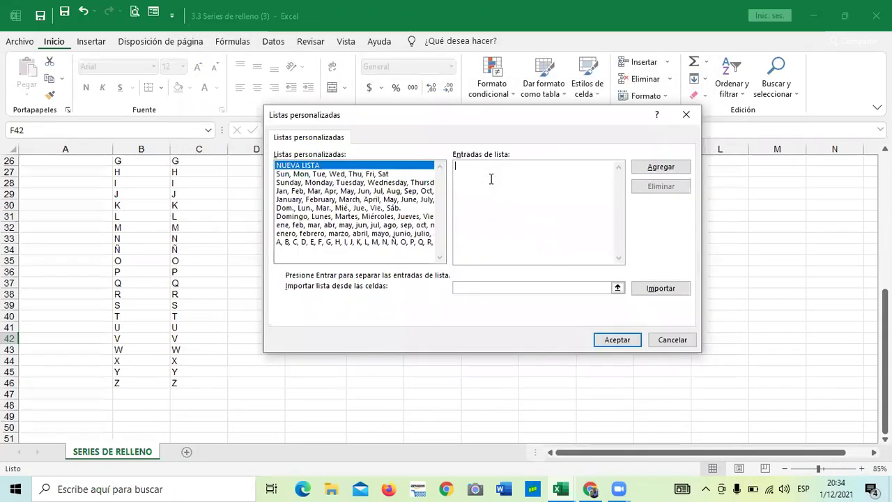
Add a custom list with the entries NORTE, SUR, ESTE and OESTE and accept the options
text(NORTE)
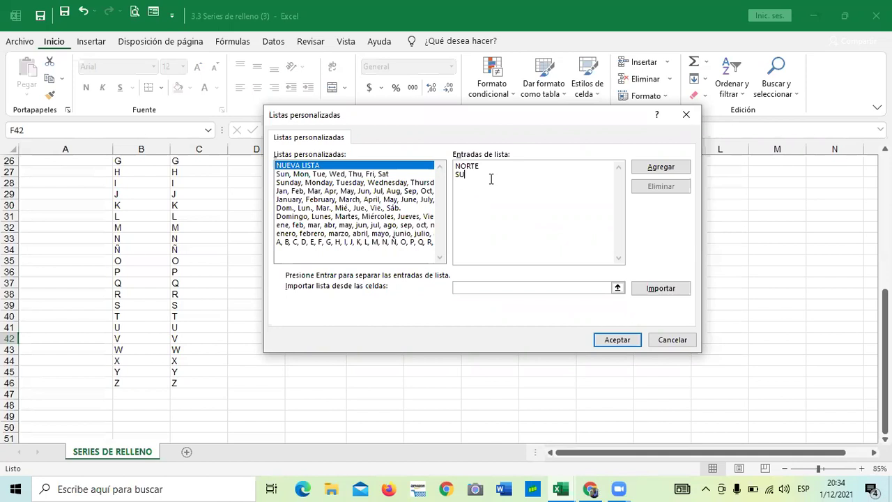
text(ESTE OESTE)
click(679, 168)
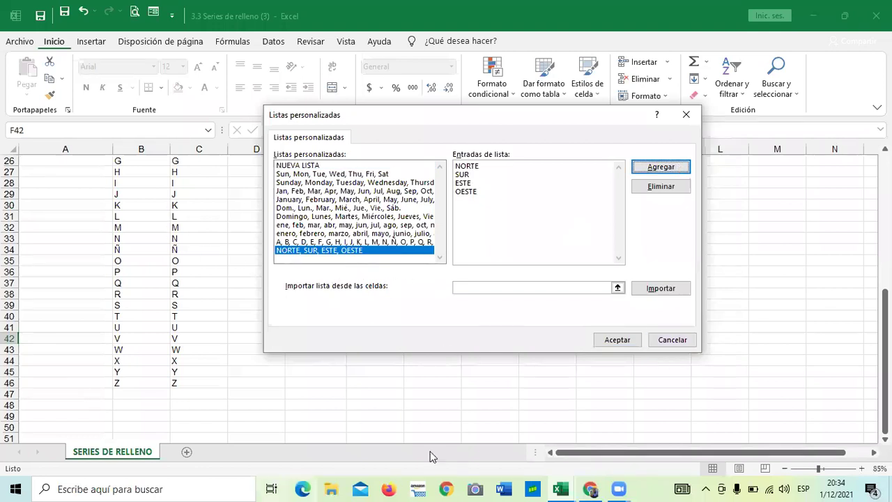
click(613, 341)
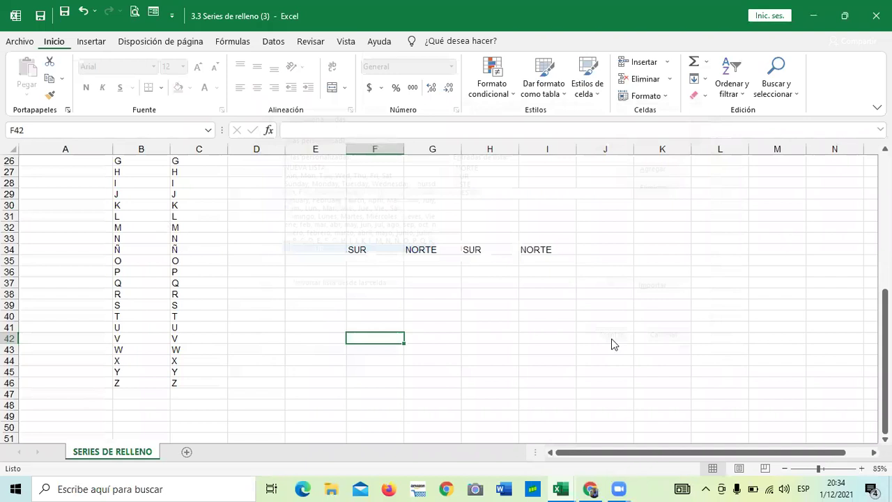
click(632, 445)
Enter NORTE in D37 and fill the compass series across the row through G37
click(490, 318)
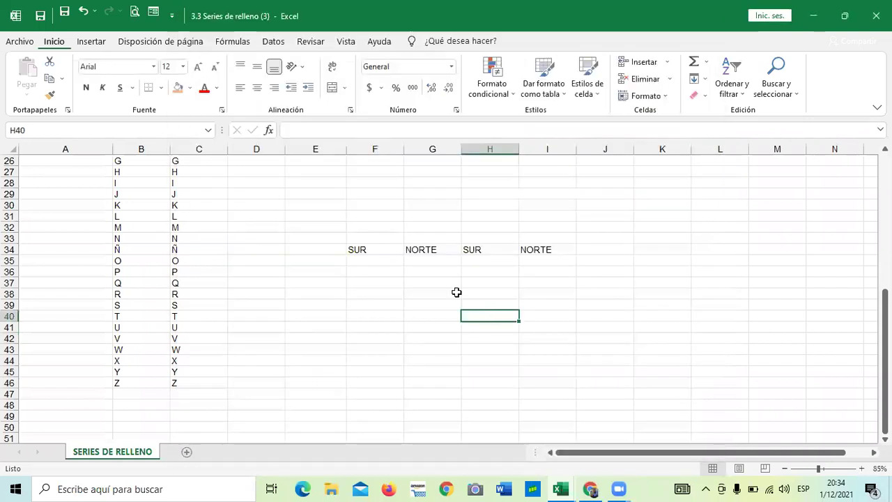
click(262, 280)
text(NORTE)
click(375, 338)
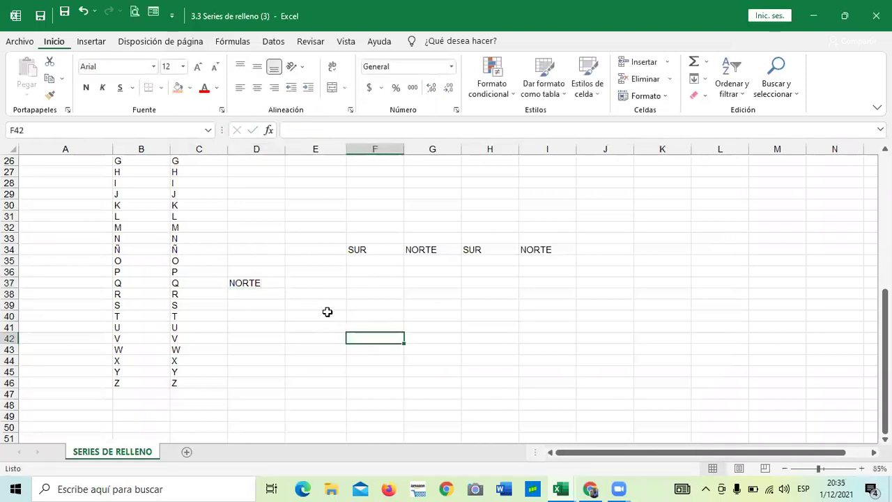
click(281, 286)
drag(286, 285, 469, 294)
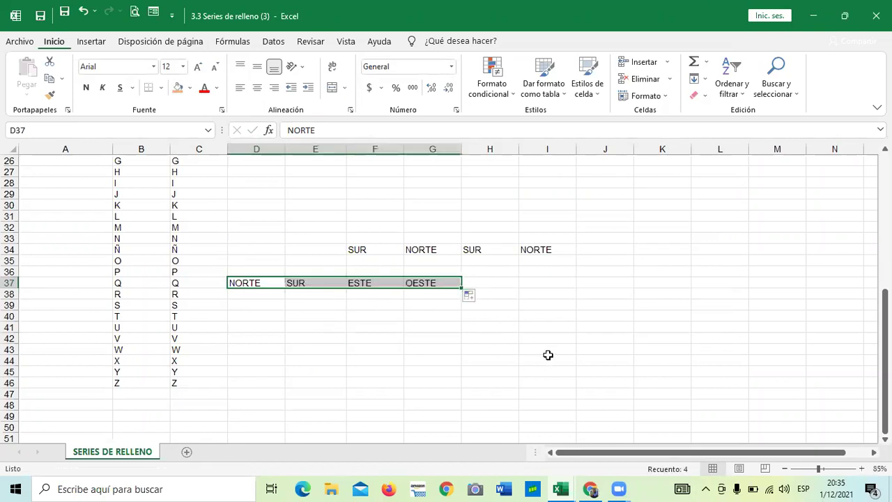
click(548, 357)
Fill the compass series from D37 down column D to row 43
click(256, 283)
drag(283, 288, 295, 359)
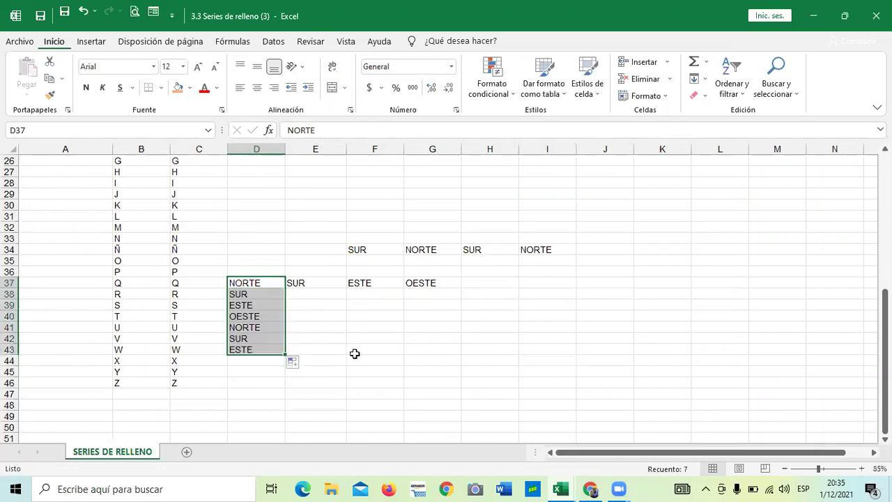
click(255, 370)
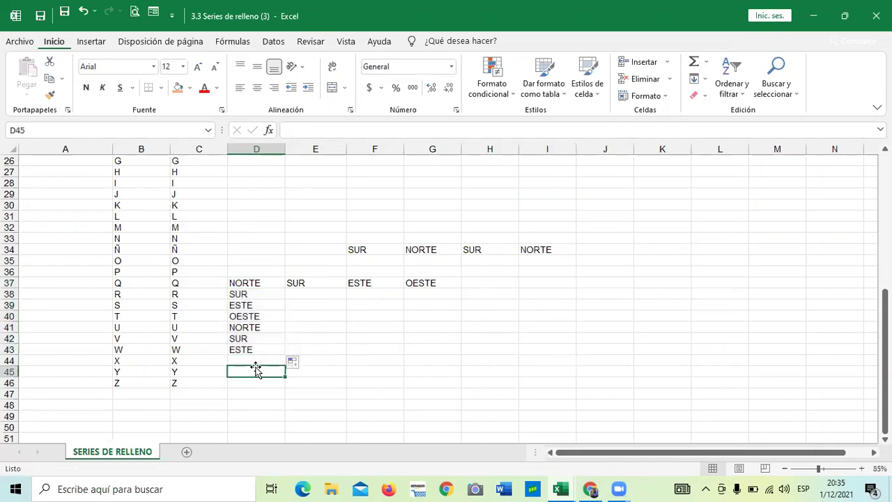
Clear the repeated compass entries from D41:D43 so the column series ends at OESTE
drag(250, 327, 253, 350)
key(BackSpace)
click(347, 351)
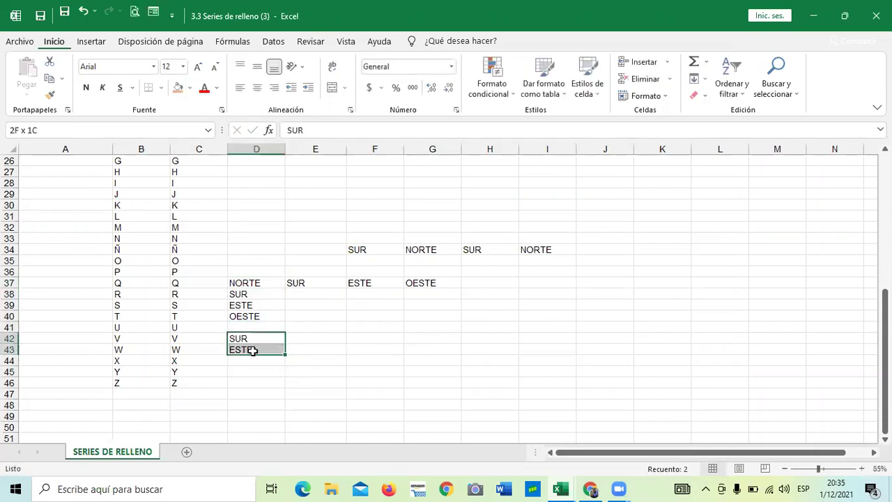
key(BackSpace)
click(378, 382)
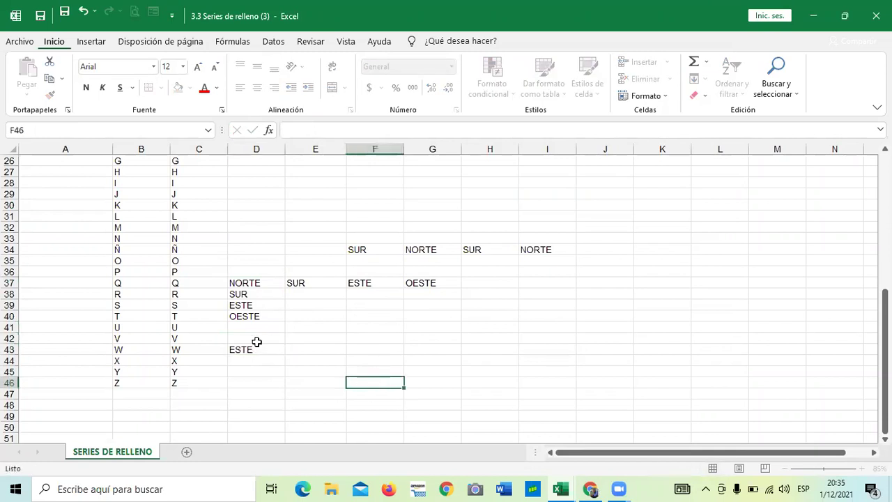
click(253, 350)
key(BackSpace)
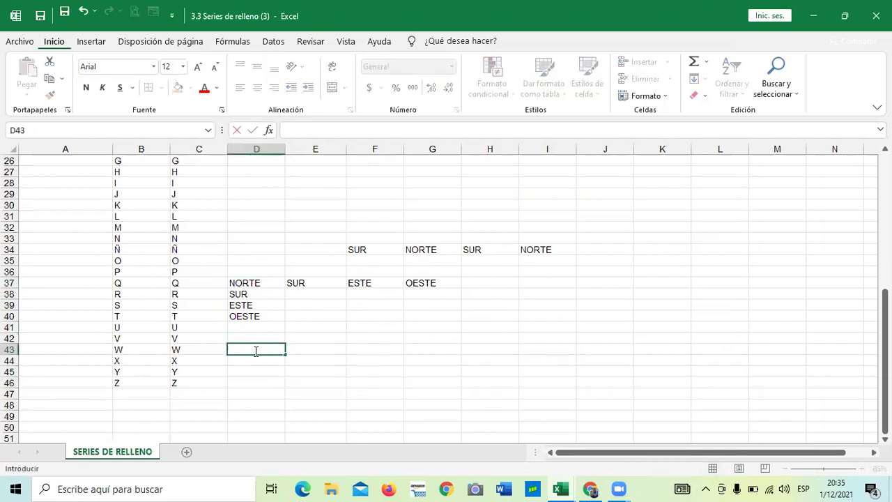
Enter PRIMERO, SEGUNDO and TERCERO in cells B49, B50 and B51
scroll(254, 351, down, 4)
click(128, 283)
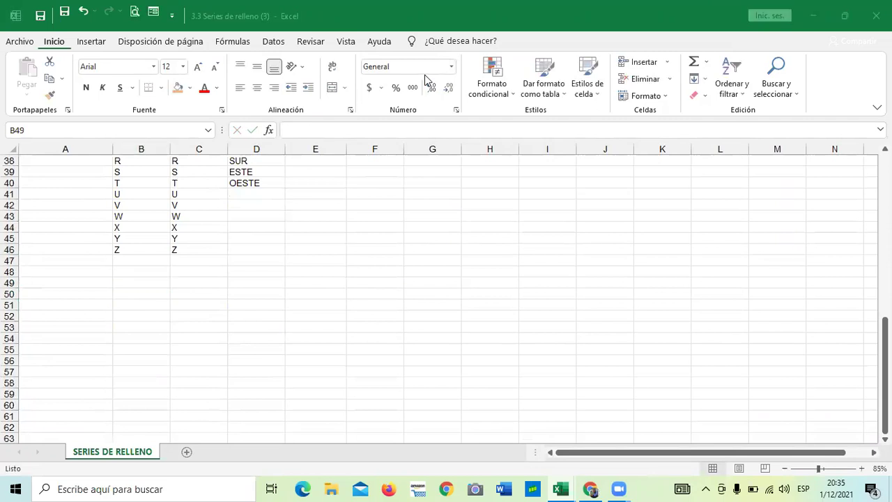
click(140, 285)
text(PRIMERO)
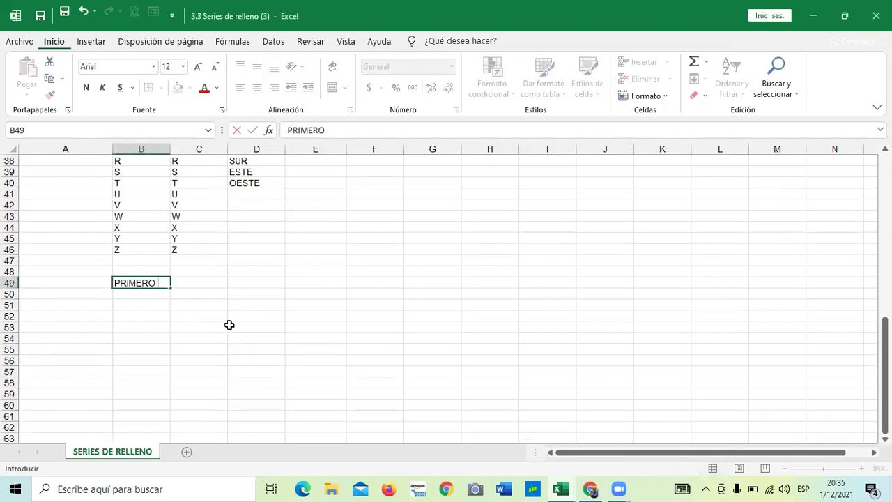
key(Return)
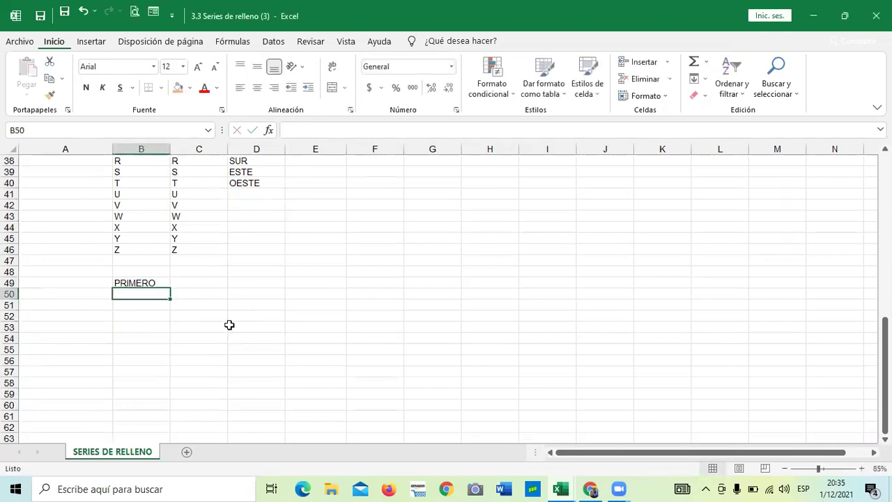
text(SEGUNDO)
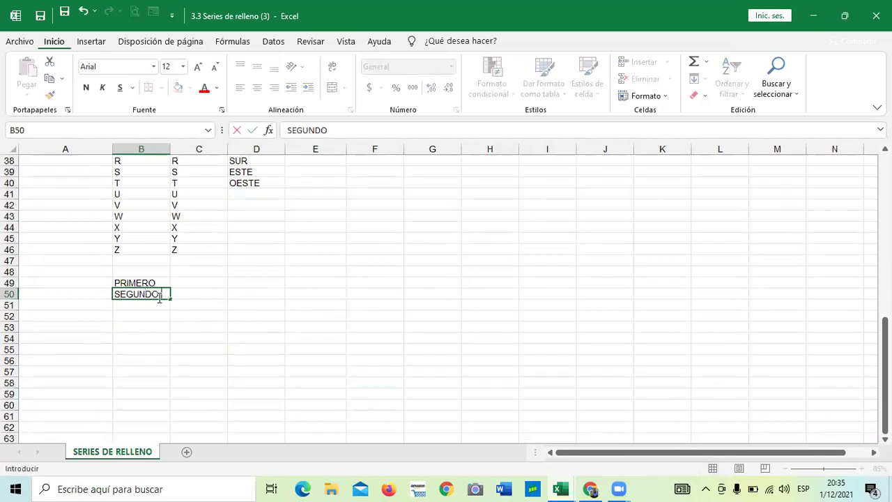
key(Return)
text(TERCERO)
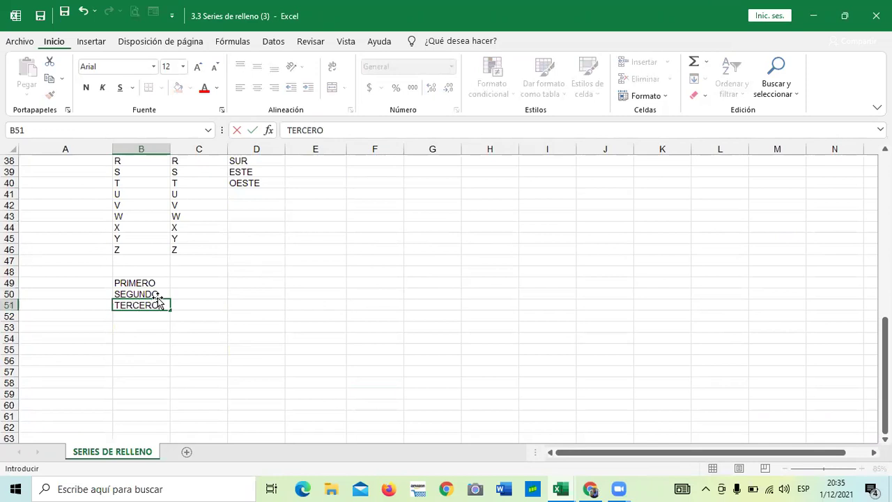
click(224, 317)
Fill the PRIMERO, SEGUNDO, TERCERO pattern from B49:B51 down to row 60
drag(156, 283, 177, 407)
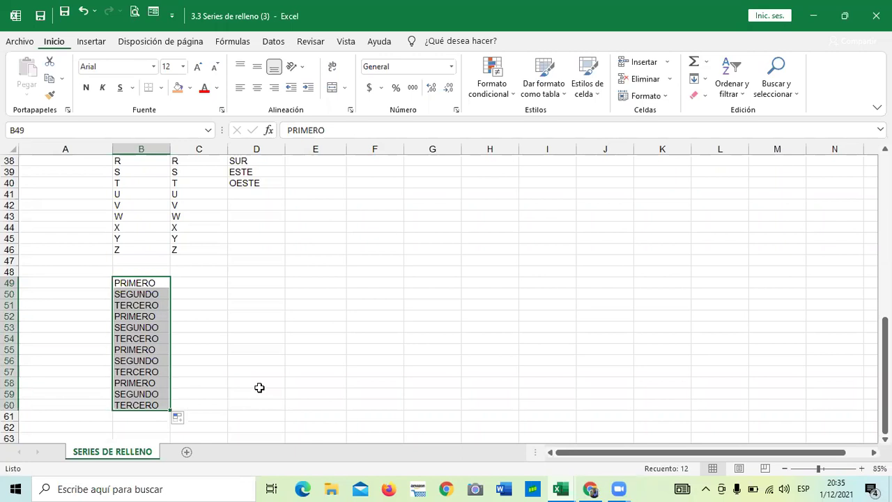
click(290, 347)
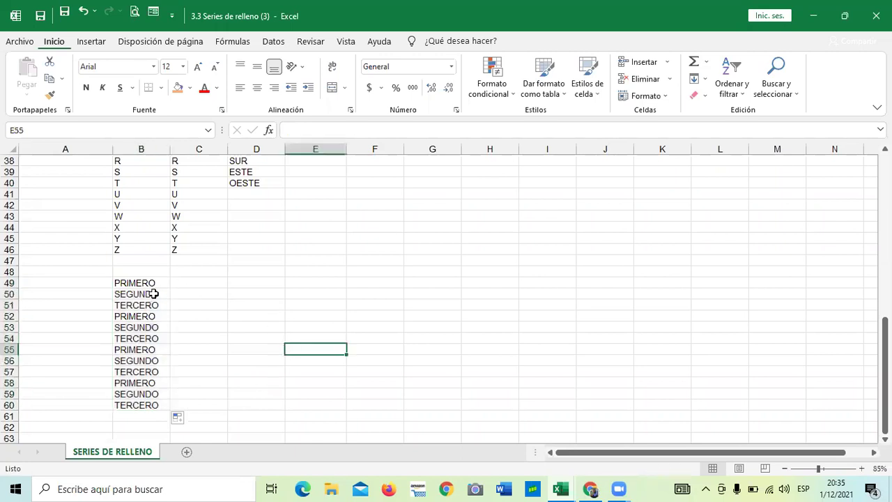
Clear the repeated ordinal entries from B52:B60, keeping the three in B49:B51
drag(137, 316, 159, 408)
key(BackSpace)
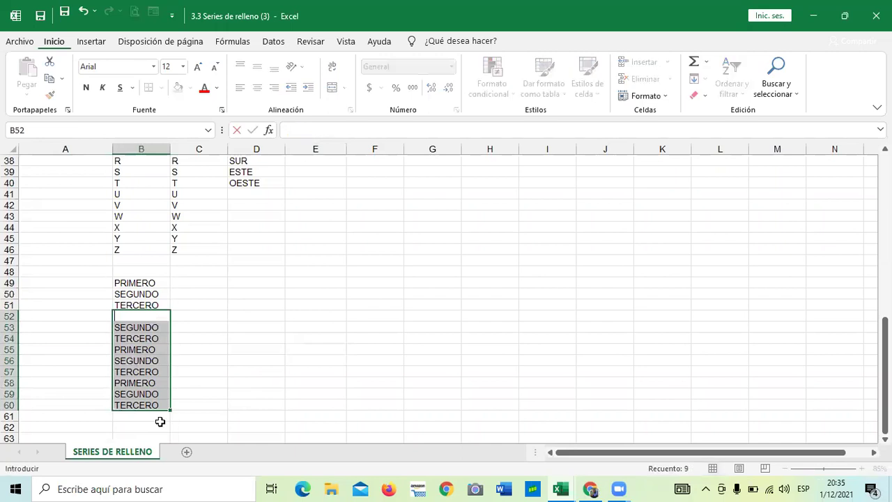
click(263, 370)
drag(124, 327, 148, 408)
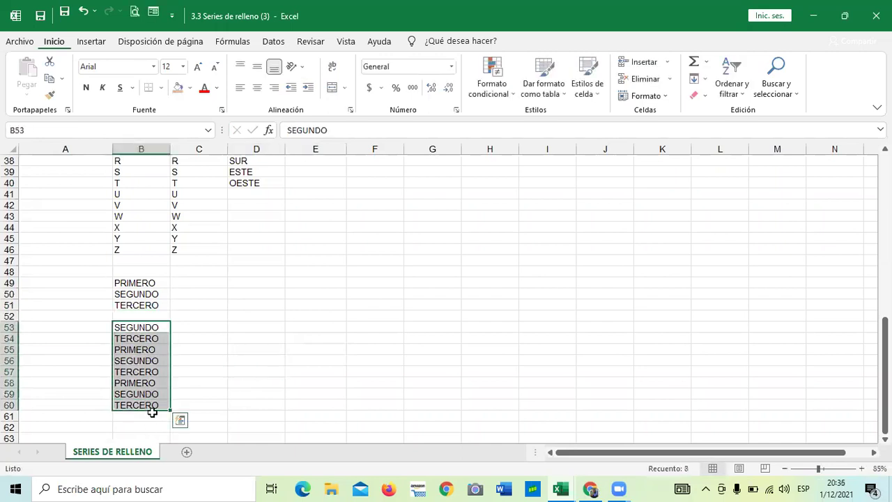
key(Delete)
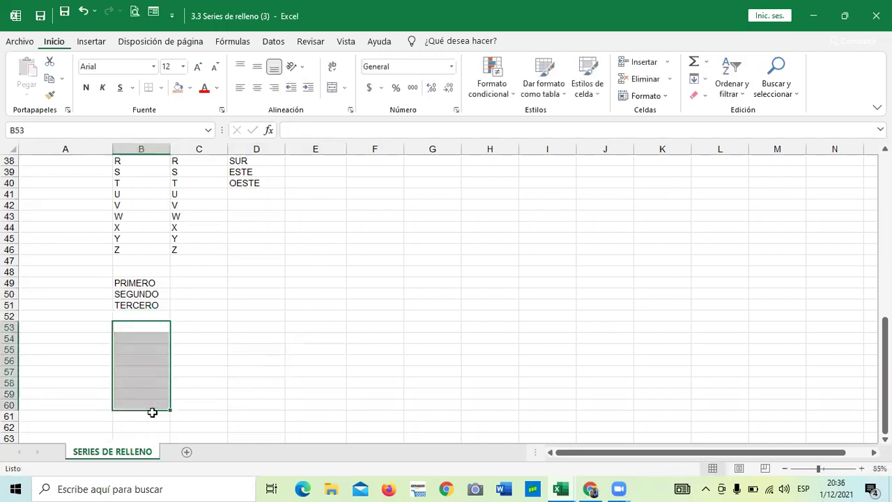
Enter CUARTO, QUINTO and SEXTO in cells B52, B53 and B54 below TERCERO
click(244, 349)
click(152, 316)
text(CUARTO)
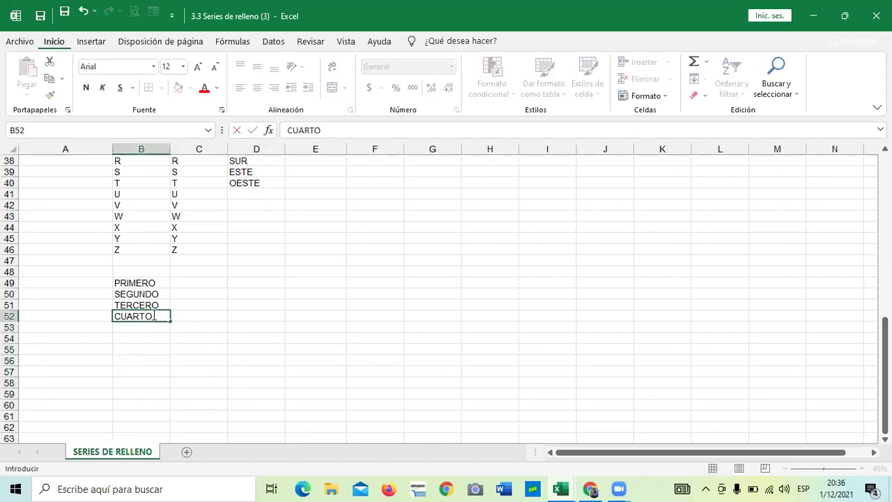
key(Return)
text(Q)
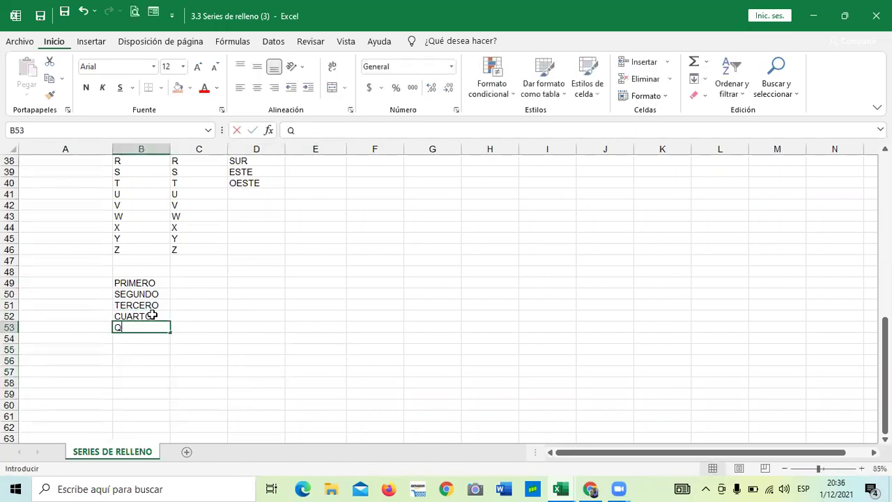
text(UINTO)
key(Return)
text(SEXTO)
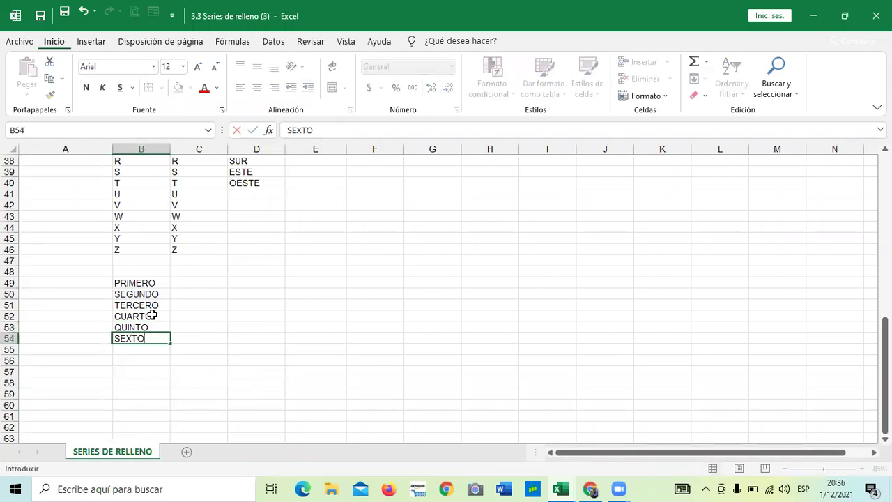
key(Return)
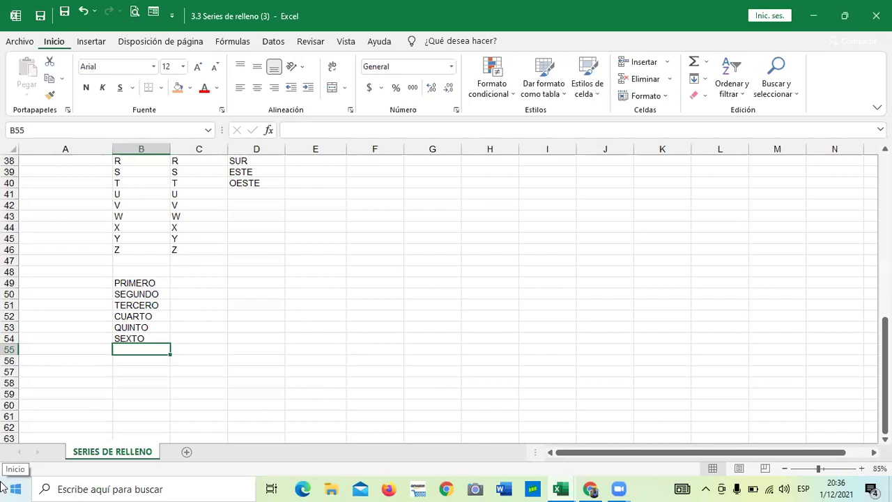
Continue the ordinal list with SEPTIMO in B55 and OCTAVO in B56
text(SEPTIMO)
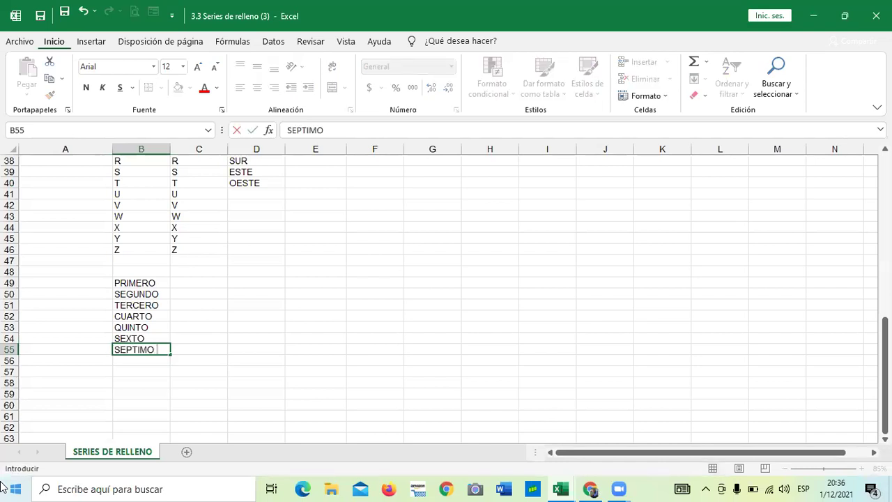
key(Return)
text(OC)
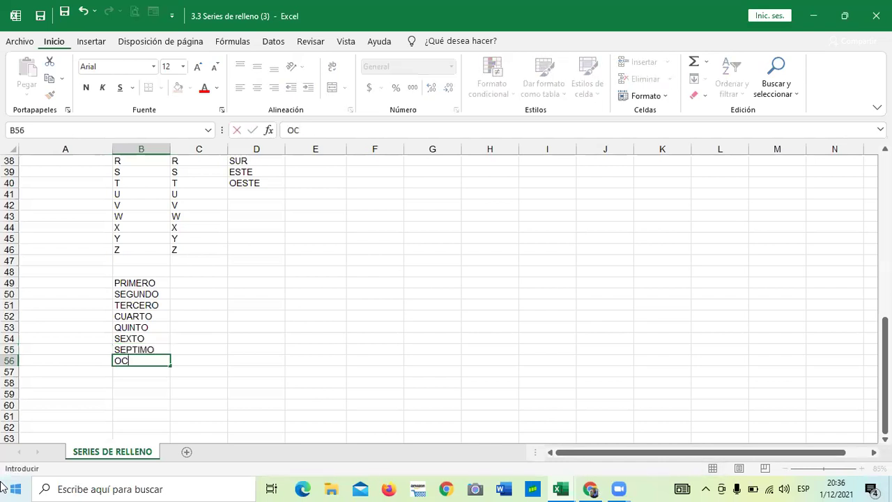
text(TOVO)
key(BackSpace)
key(BackSpace)
key(BackSpace)
text(AVO)
key(Return)
Complete the ordinal list with NOVENO in B57 and DECIMO in B58
text(NO)
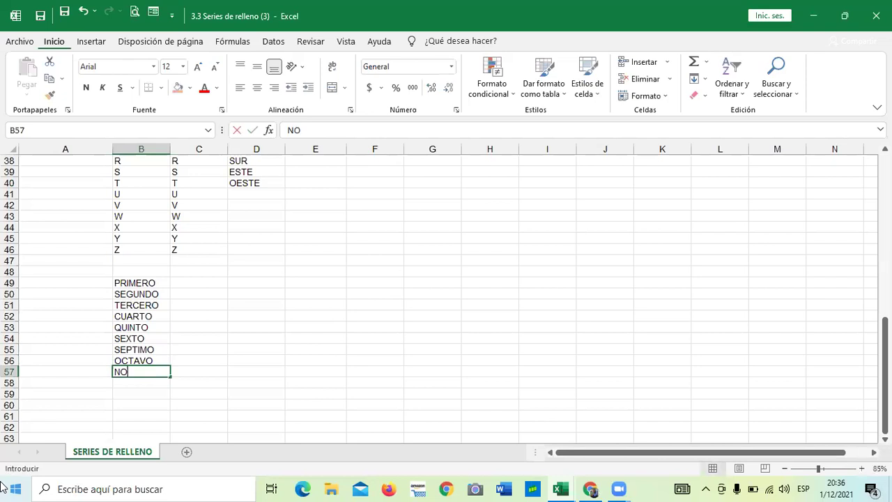
text(V)
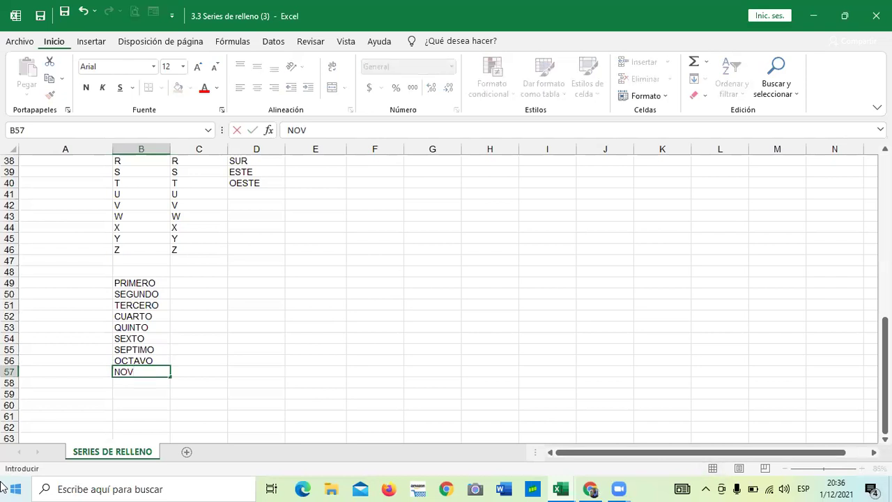
text(ENO)
key(Return)
text(DECIMO)
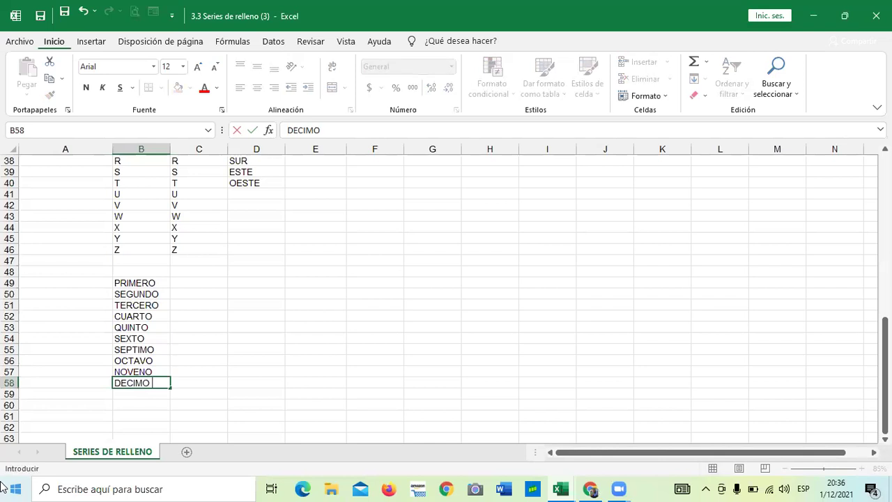
key(Return)
click(311, 337)
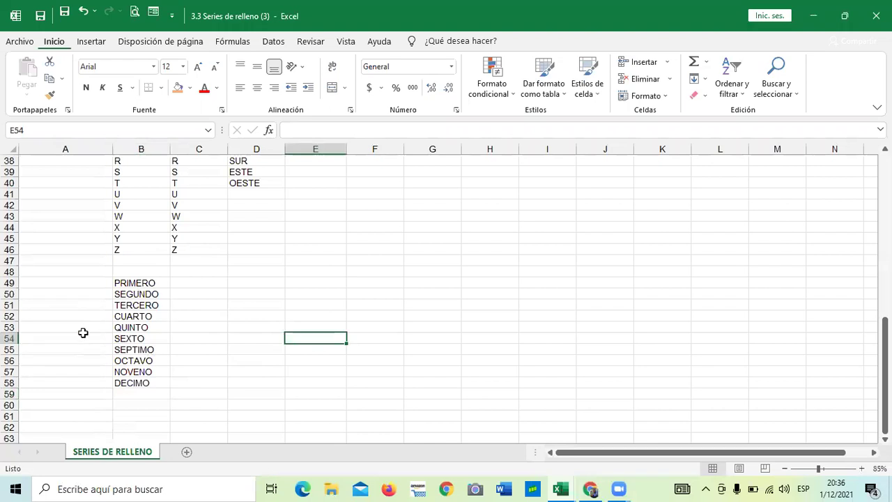
Import the ordinals in B49:B58 as a new custom list through the advanced Excel options
drag(149, 283, 150, 382)
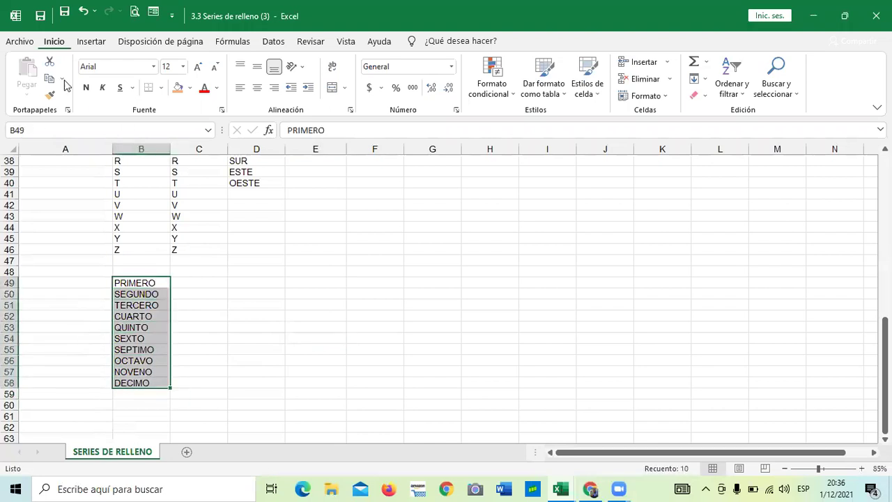
click(20, 41)
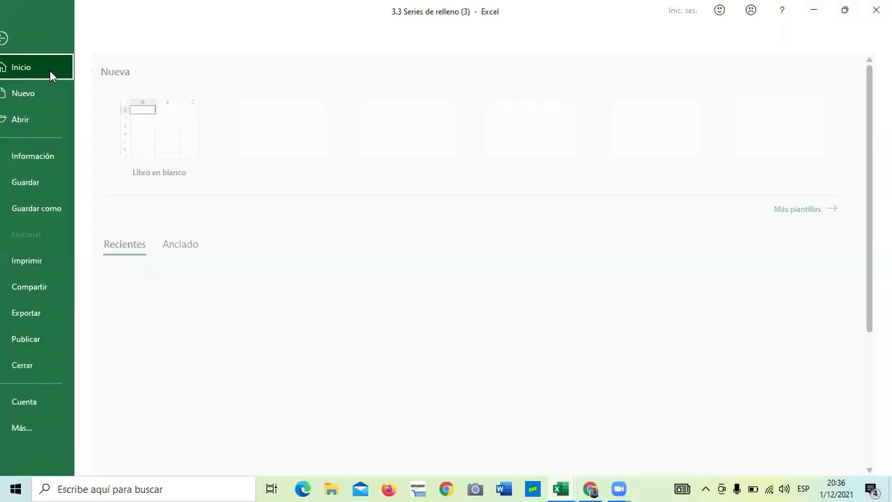
click(58, 428)
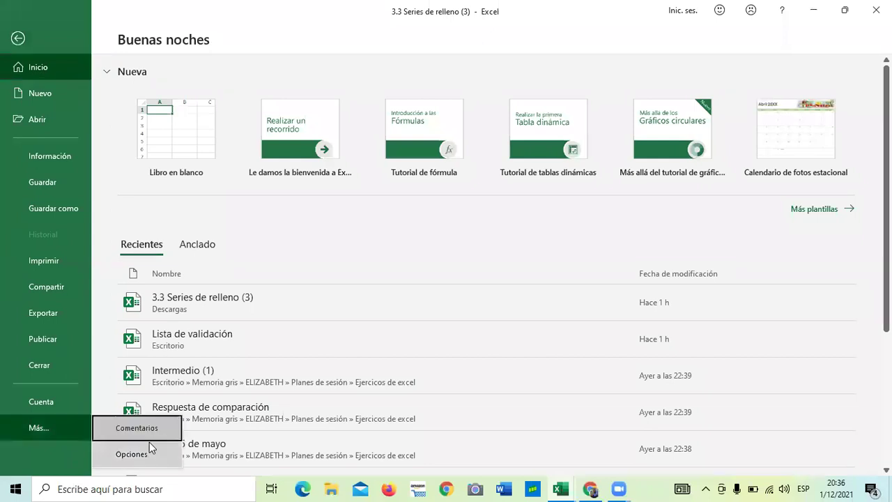
click(144, 454)
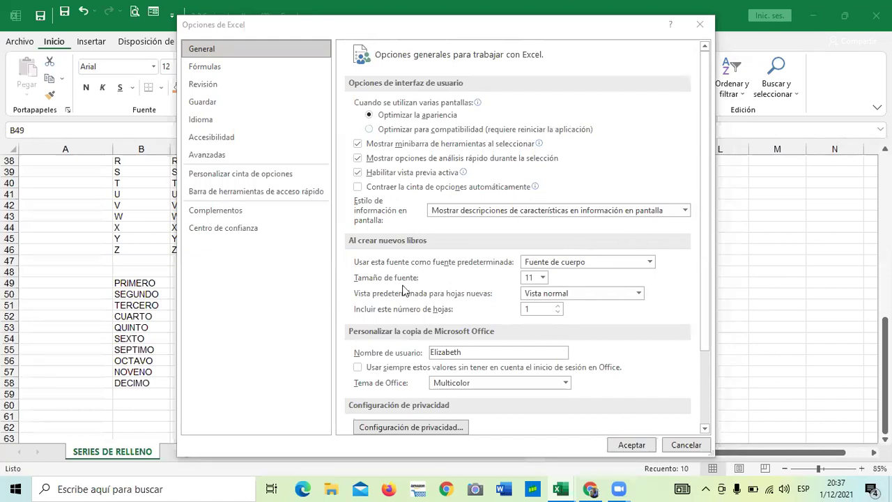
click(249, 156)
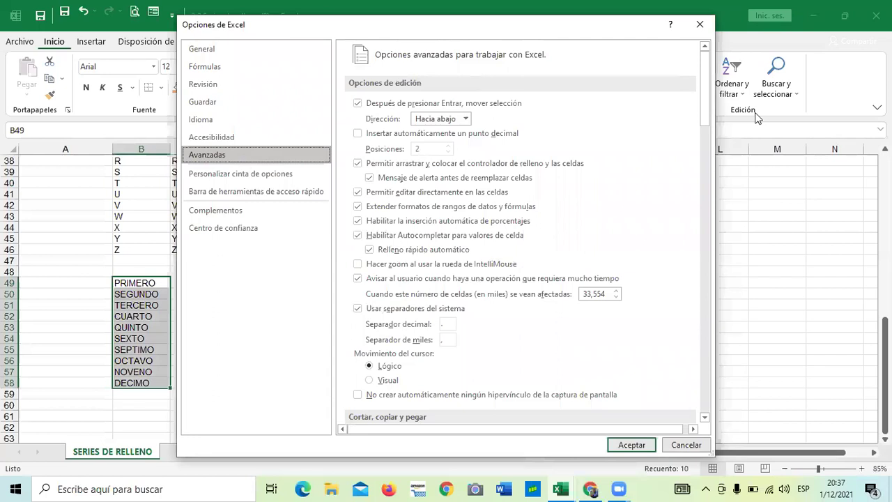
drag(707, 99, 707, 411)
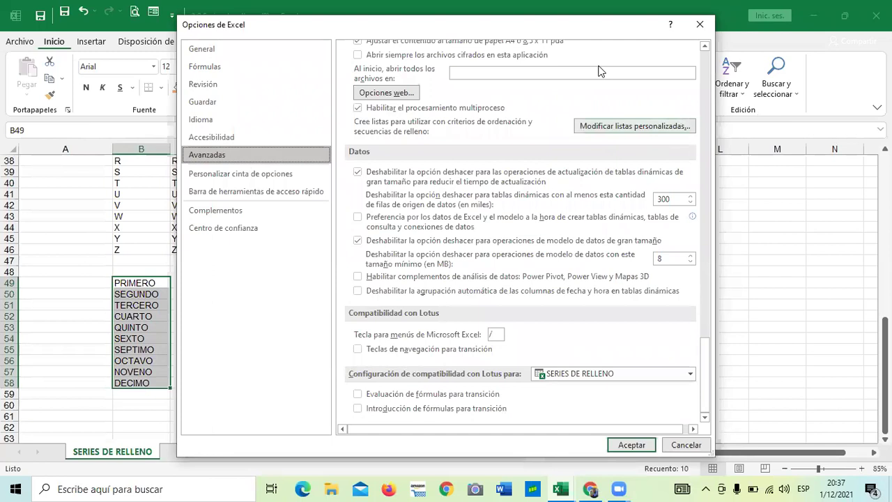
click(621, 126)
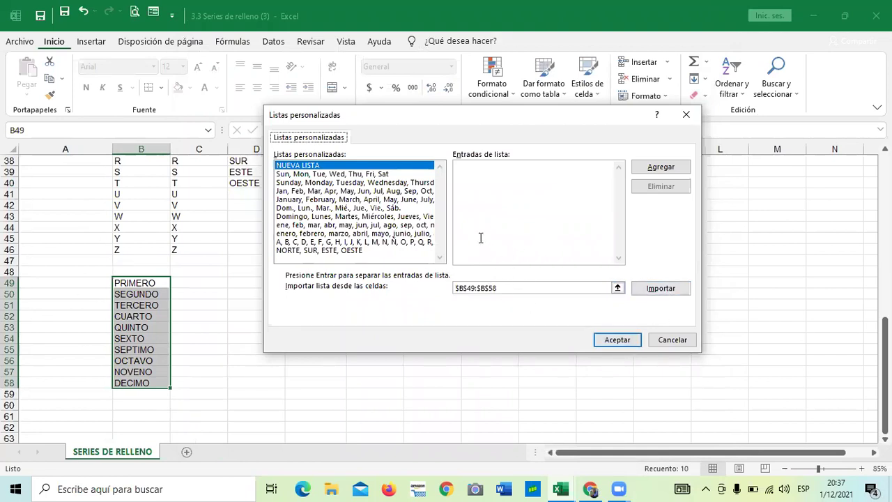
click(666, 288)
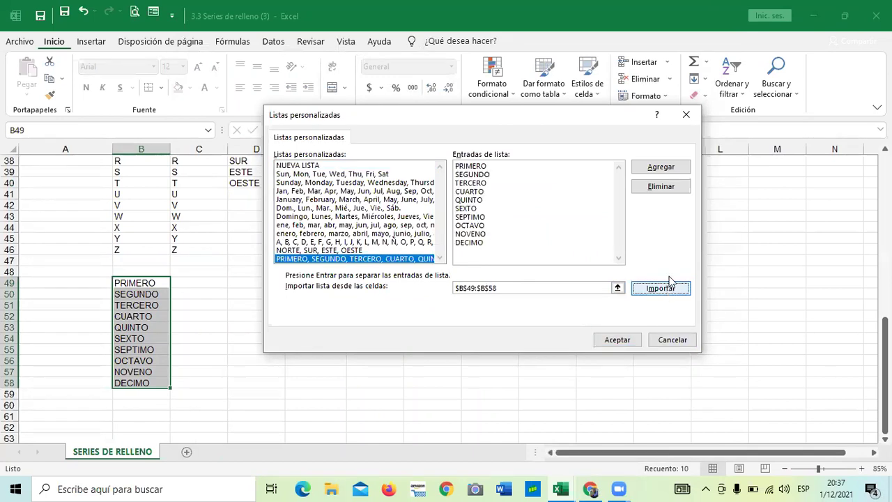
click(627, 339)
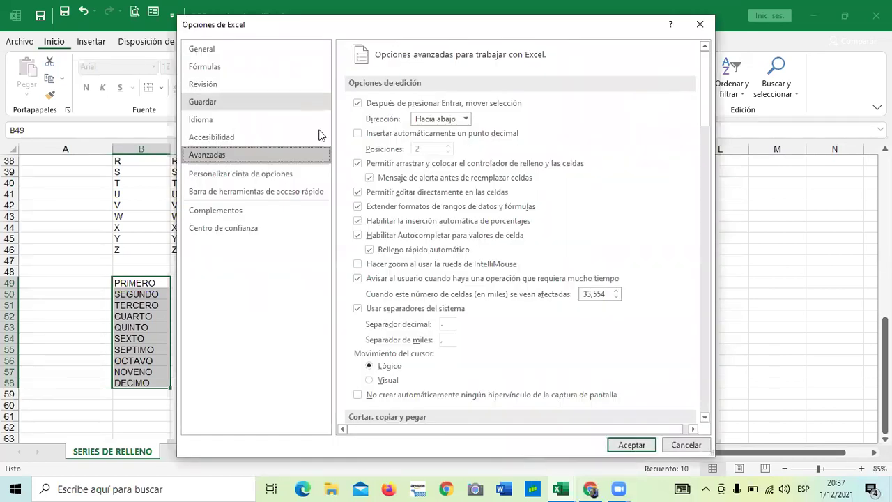
click(622, 443)
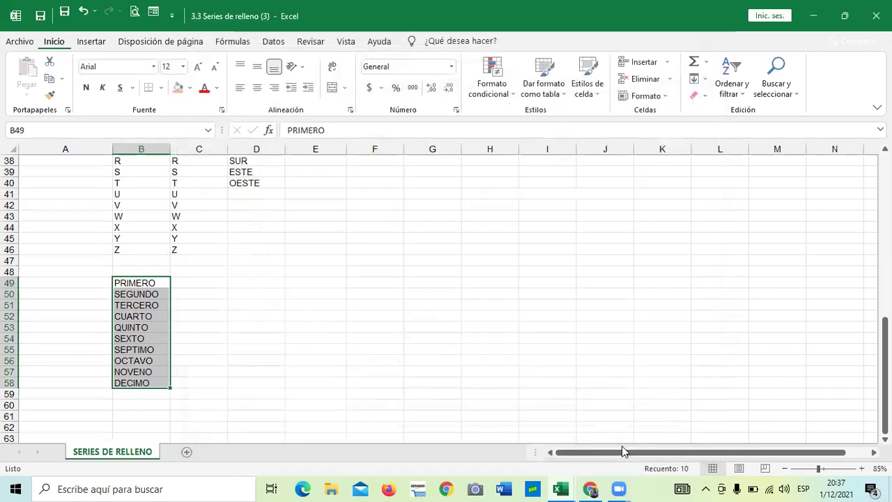
Enter PRIMERO in cell E46 as the start of a horizontal ordinal series
click(543, 313)
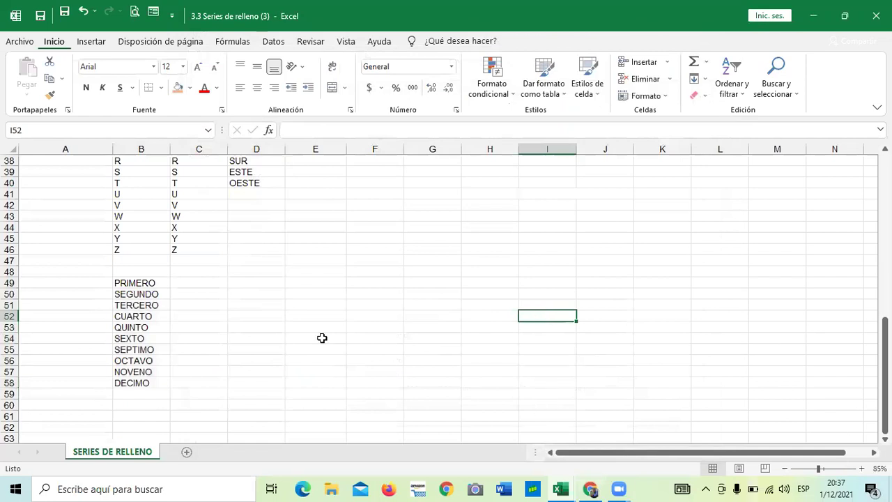
click(344, 317)
click(261, 250)
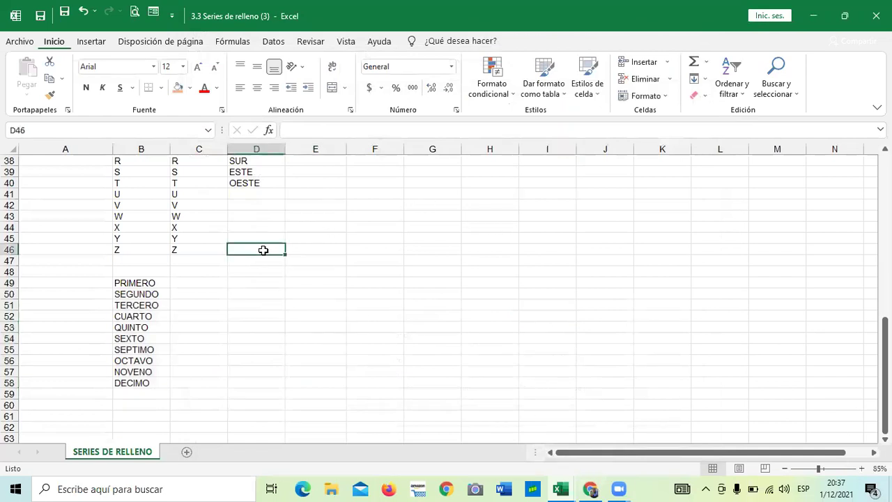
click(304, 252)
text(P)
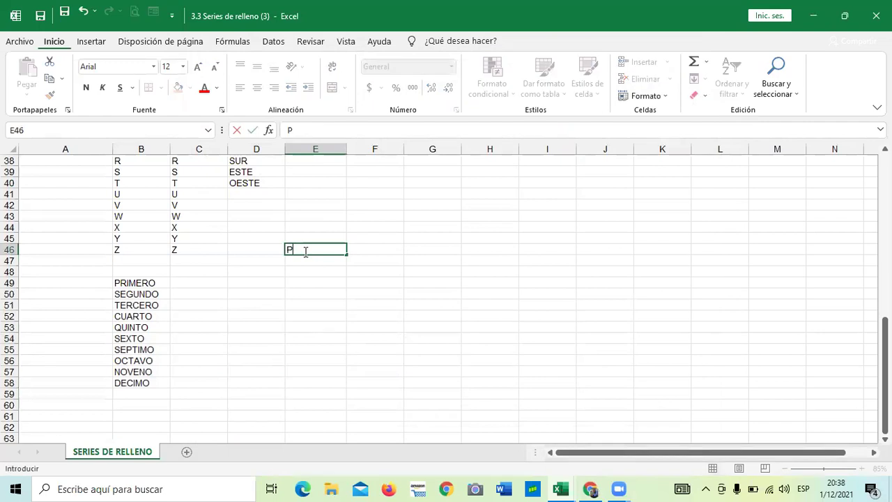
text(RIMERO)
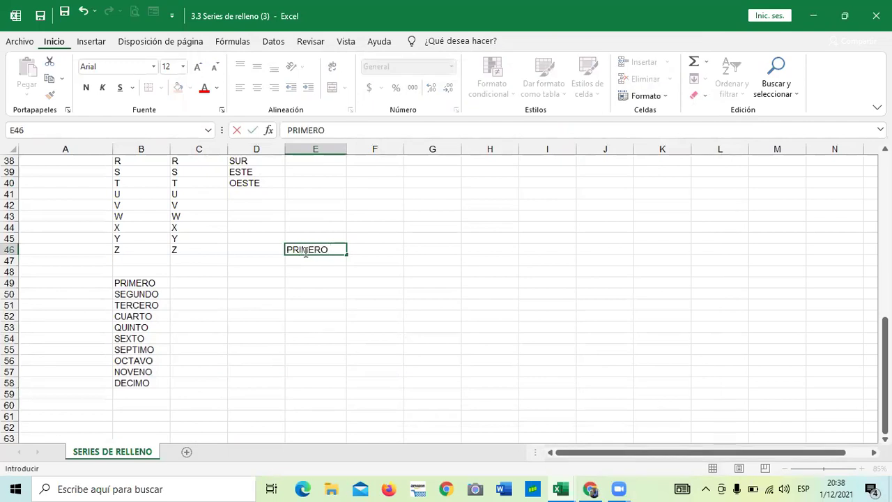
click(463, 294)
Fill the ordinal series from E46 across row 46 to column L, ending at OCTAVO
click(332, 251)
drag(346, 253, 732, 255)
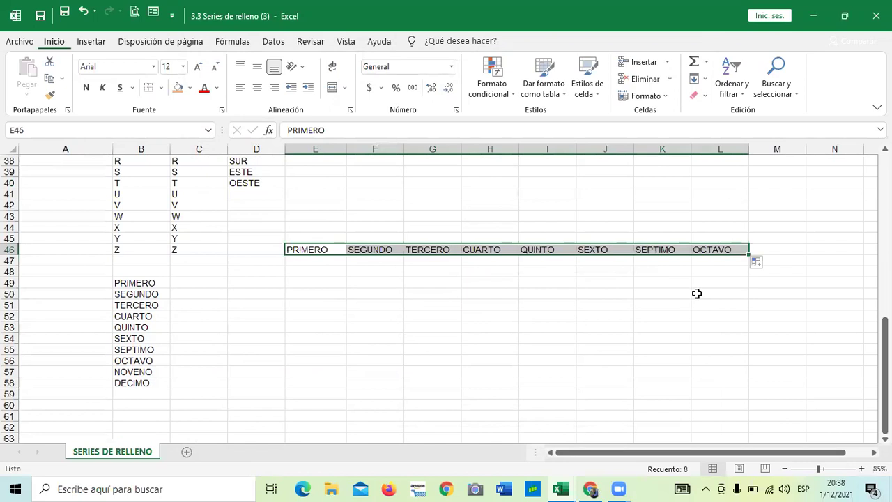
click(527, 316)
Review the sheet's series from the custom lists up to the numeric, day, month and hour sections
scroll(528, 316, up, 12)
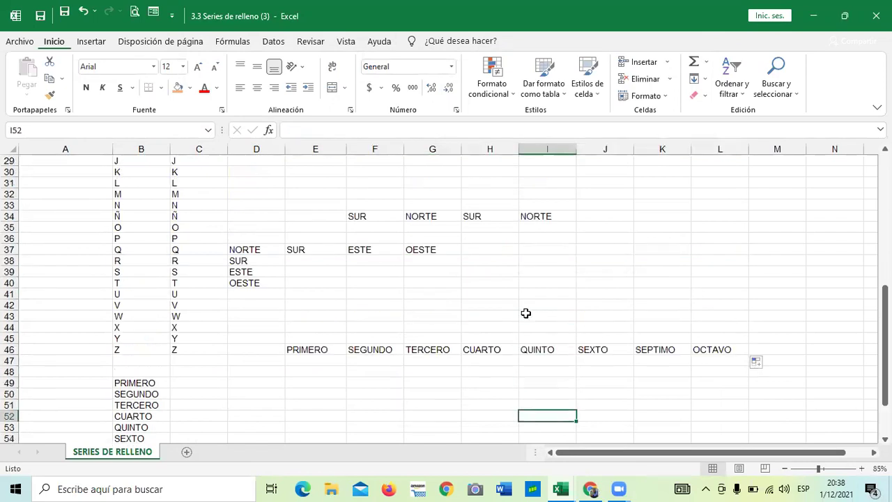
scroll(523, 309, up, 1)
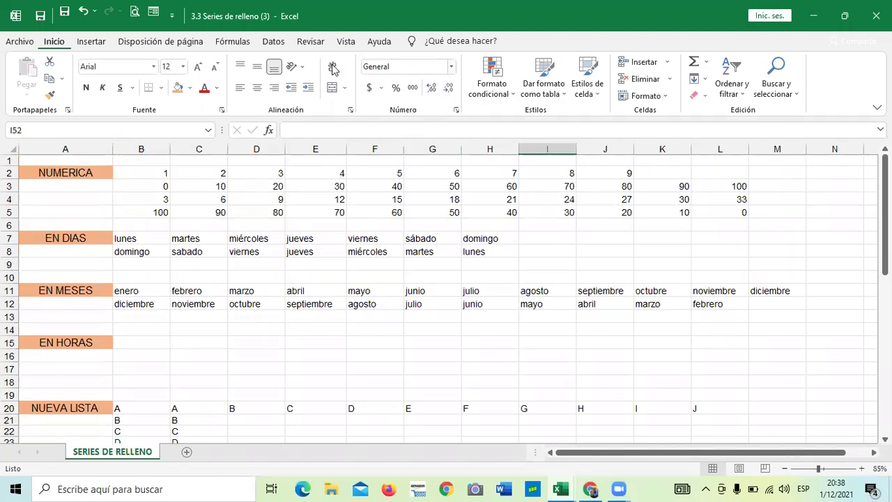
scroll(376, 207, down, 1)
scroll(375, 216, down, 9)
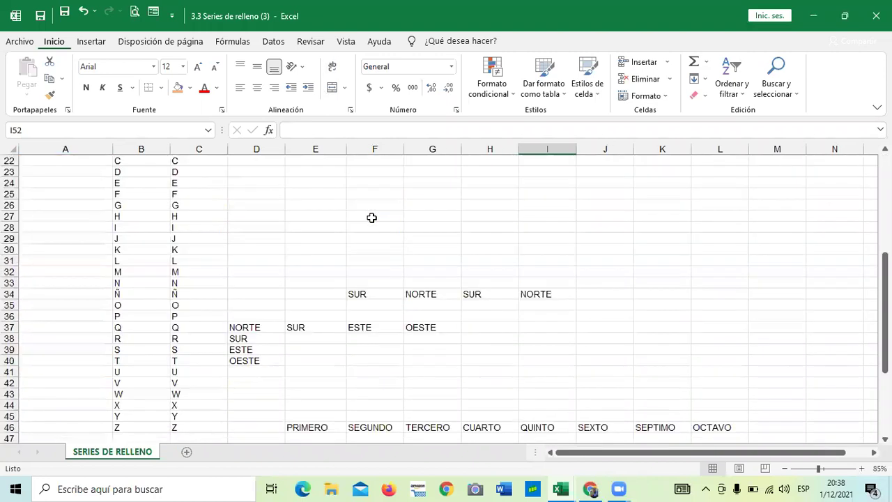
scroll(261, 374, down, 1)
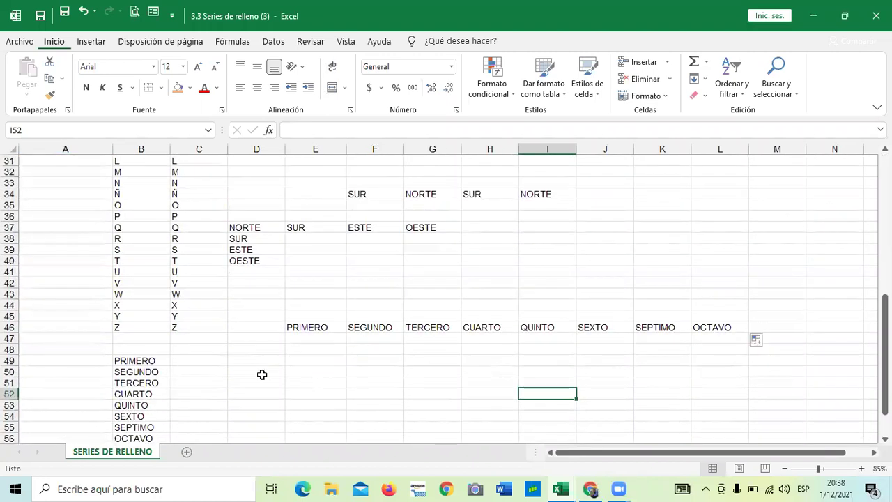
scroll(296, 378, up, 2)
scroll(295, 378, up, 5)
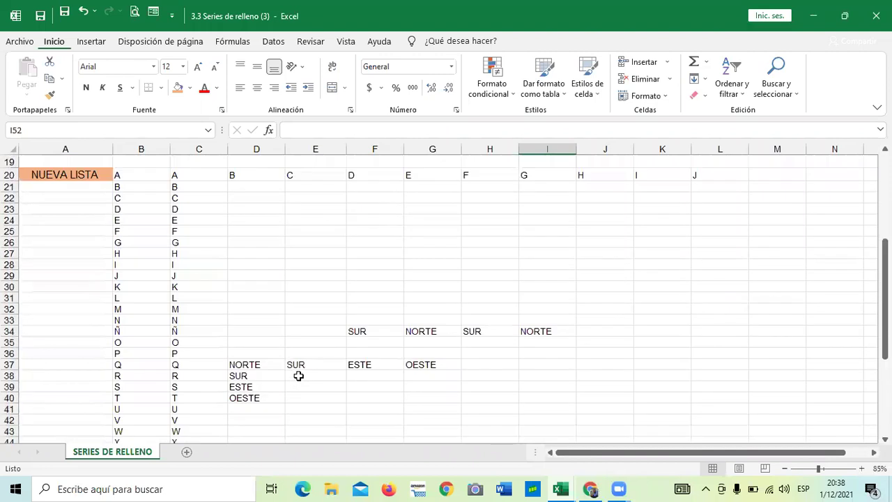
scroll(345, 332, up, 2)
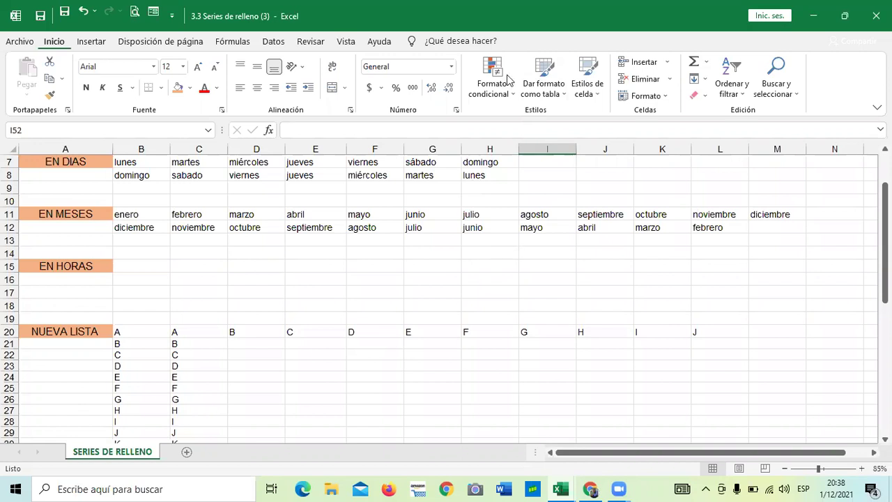
click(435, 291)
scroll(442, 292, up, 2)
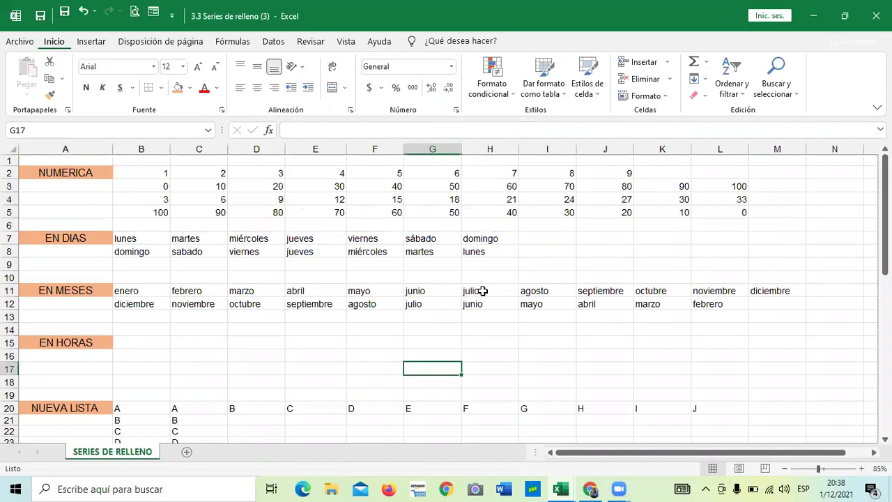
Enter the time 8:00 in cell B15 of the EN HORAS section and reselect that cell
scroll(511, 311, down, 1)
scroll(146, 262, down, 2)
click(144, 264)
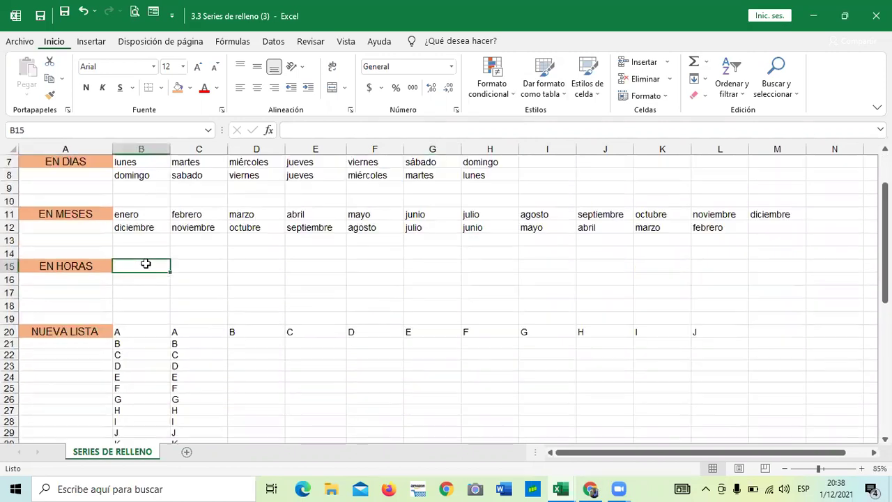
text(8)
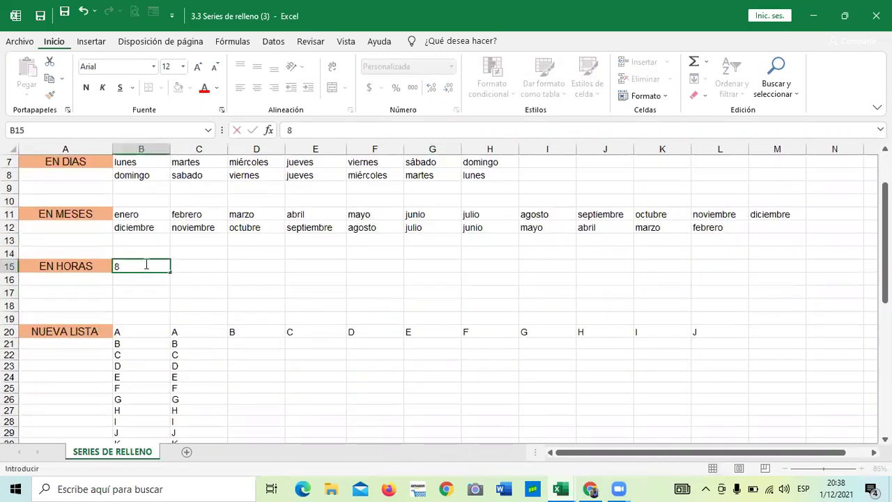
text(:00)
key(Return)
click(144, 266)
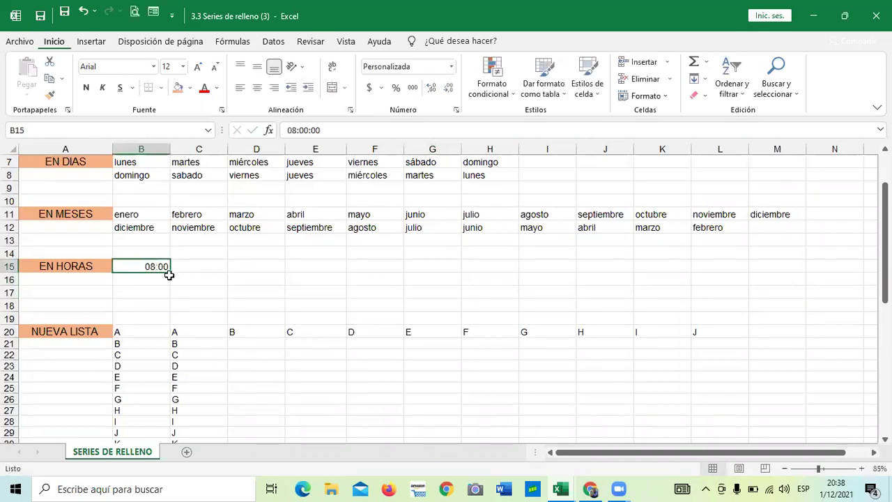
Fill the hour series from B15 across row 15 to column I, ending at 15:00
drag(170, 272, 557, 278)
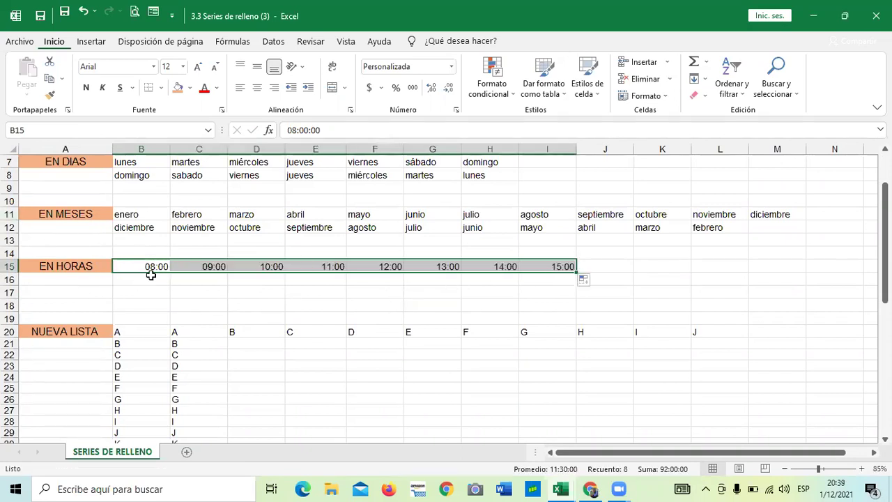
click(481, 290)
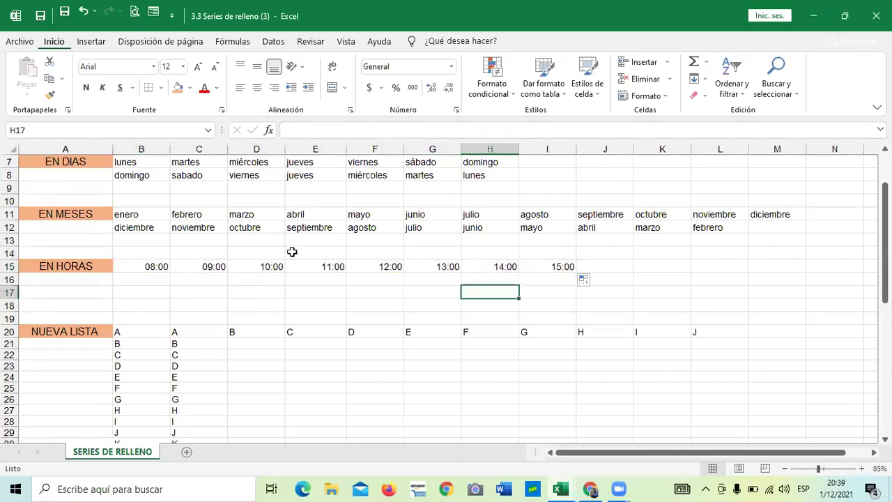
Look over the numeric, day, month, hour and NUEVA LISTA series on the sheet
scroll(237, 277, up, 2)
scroll(237, 277, down, 1)
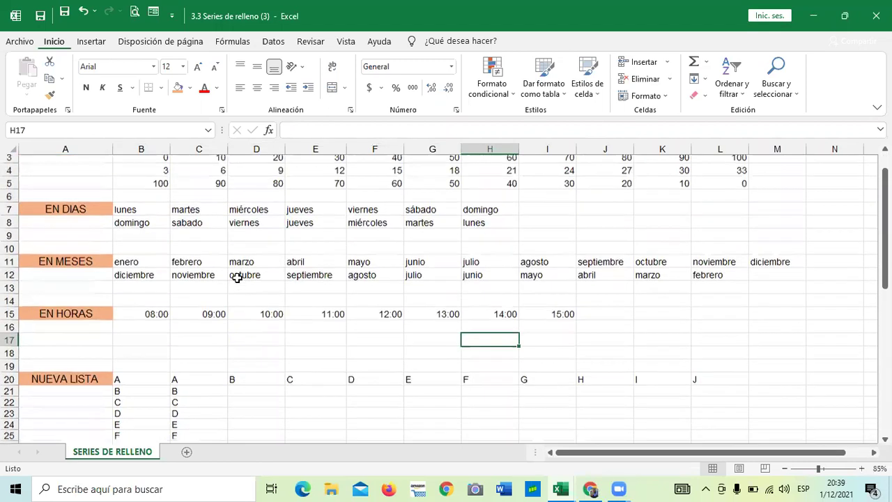
scroll(235, 277, down, 1)
scroll(325, 377, down, 2)
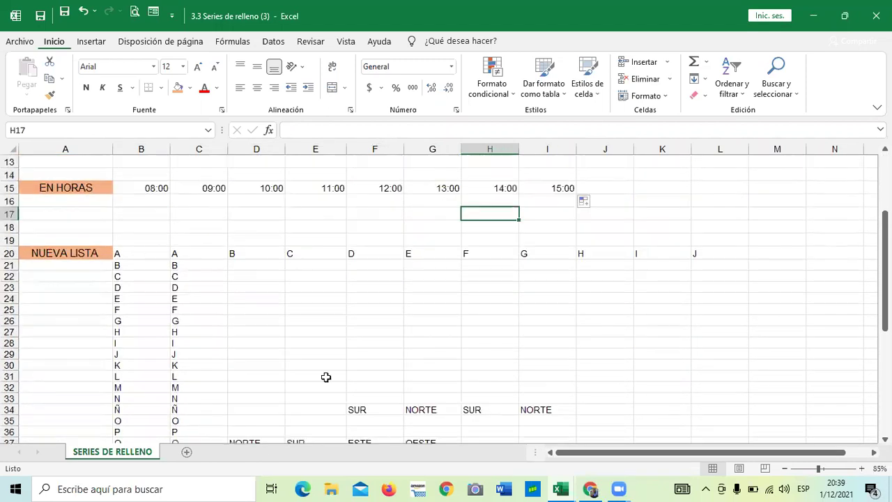
click(394, 277)
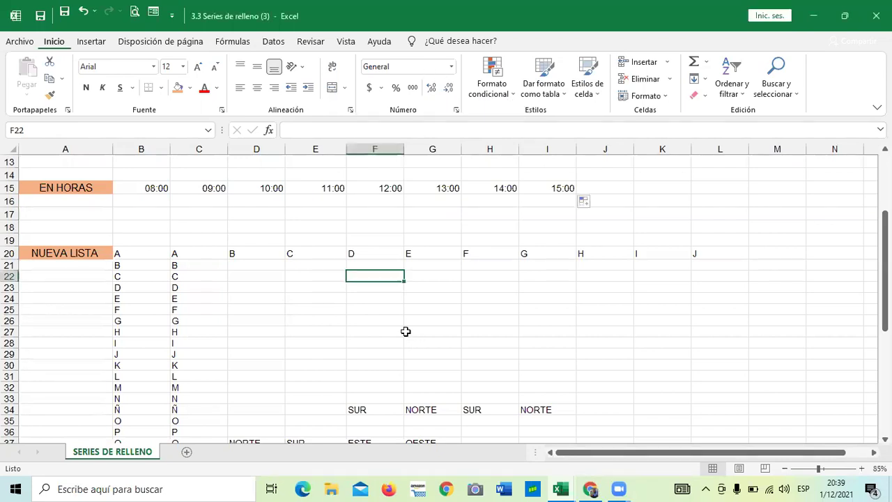
click(378, 319)
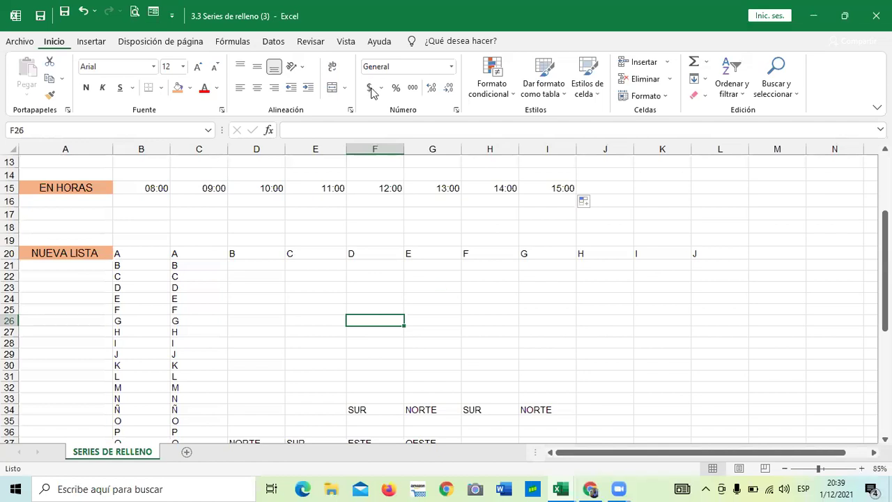
click(480, 319)
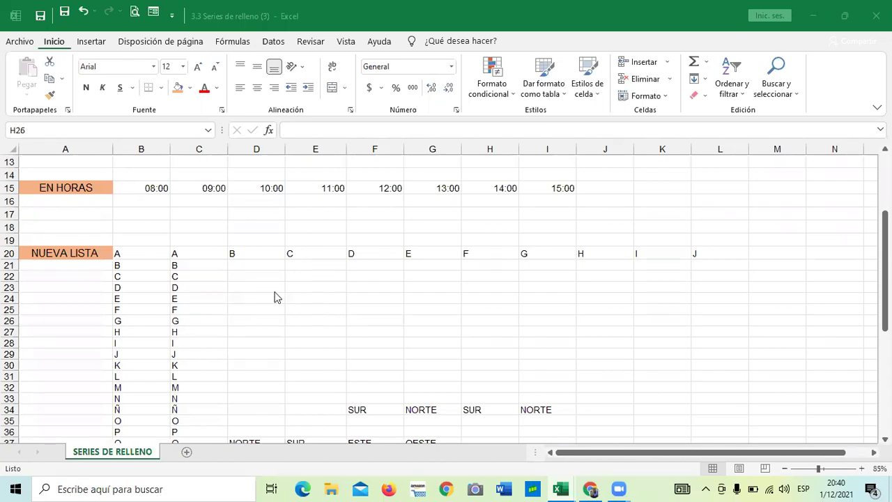
scroll(274, 297, up, 3)
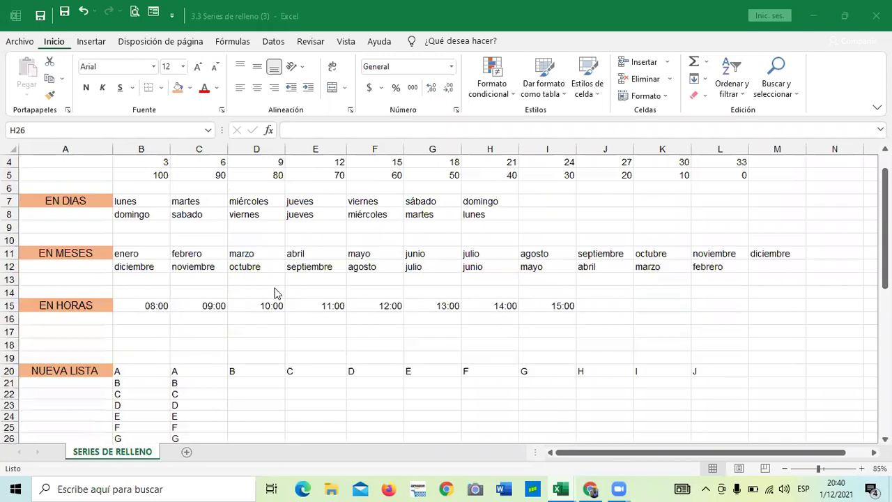
scroll(274, 293, down, 2)
scroll(418, 289, down, 2)
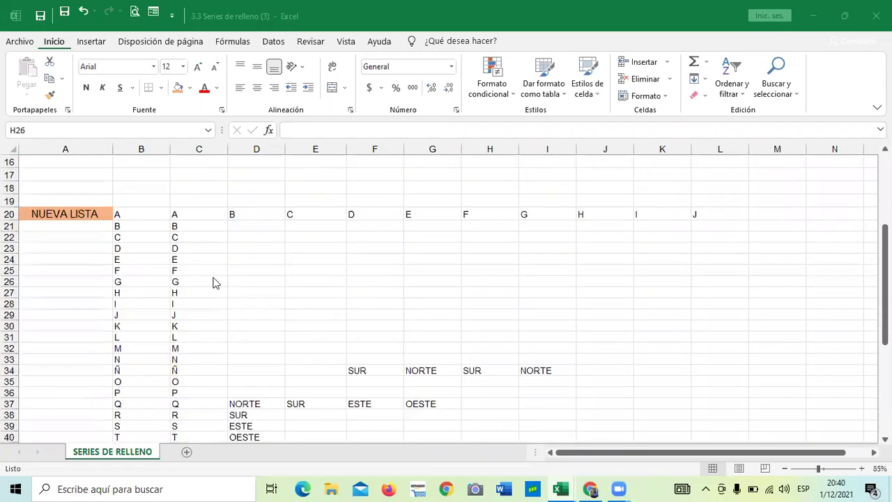
scroll(321, 286, up, 2)
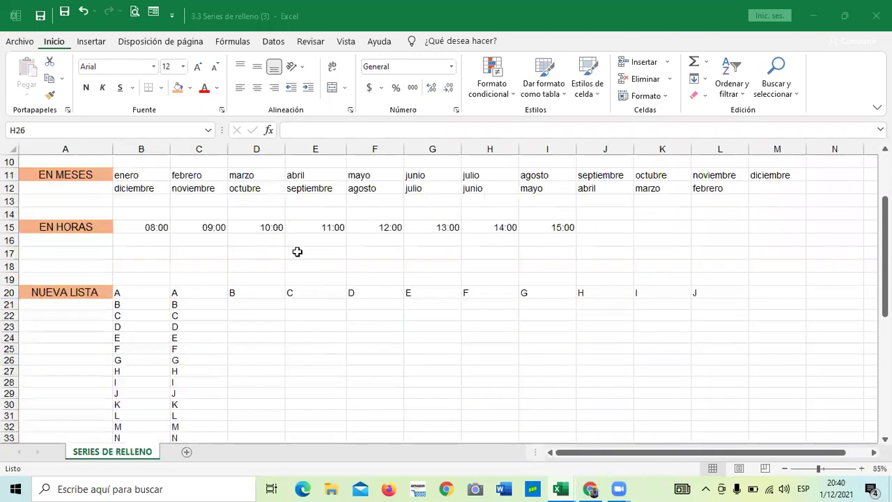
scroll(247, 281, down, 2)
Enter UNO in cell D26 and DOS in cell E26
click(253, 281)
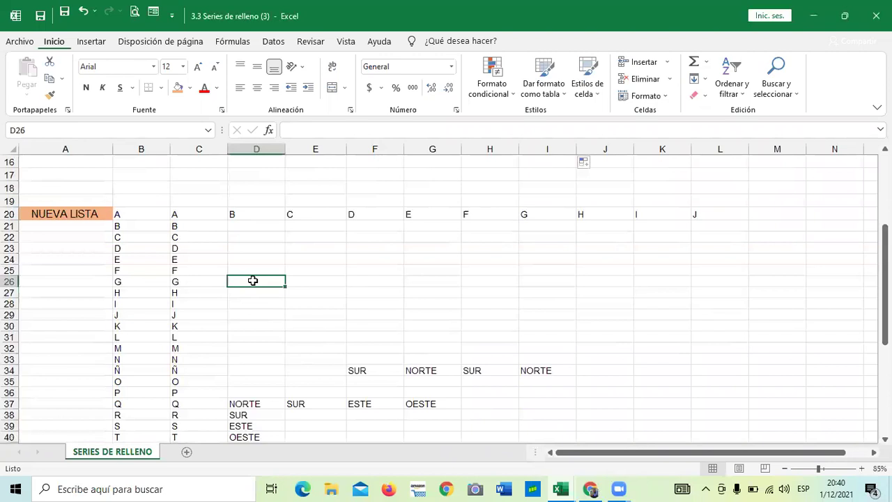
text(UNO)
key(BackSpace)
text(NO)
key(Tab)
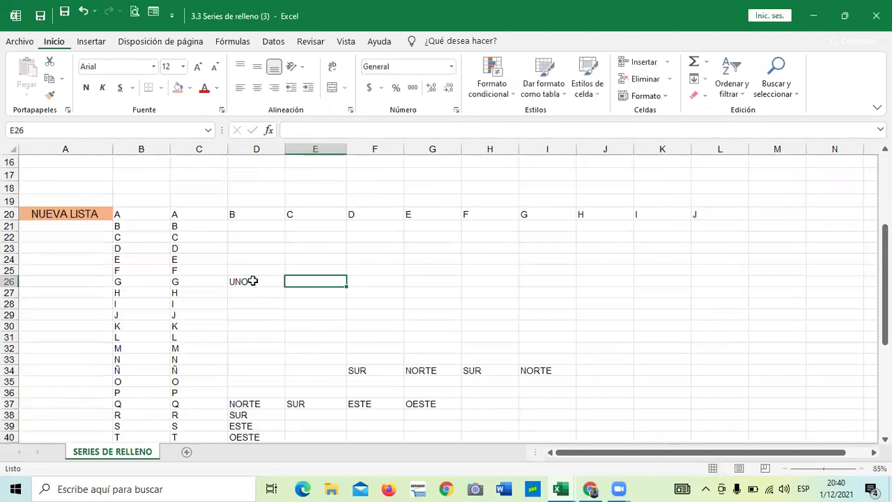
text(DOS)
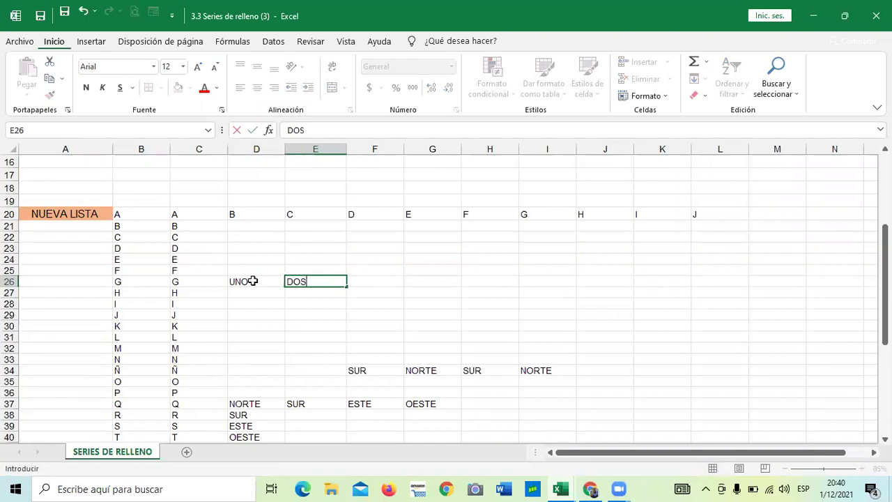
key(Return)
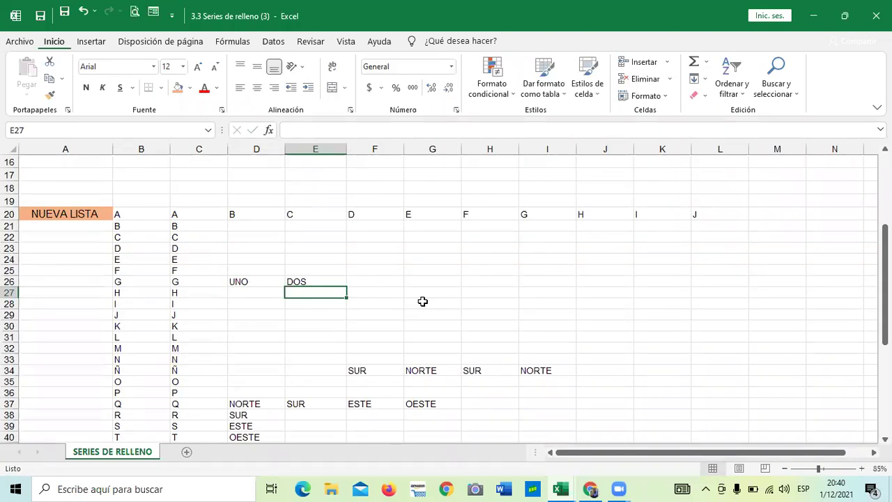
Widen column B to 17.00 and select cell B61 in the empty area below the ordinal list
scroll(347, 274, down, 10)
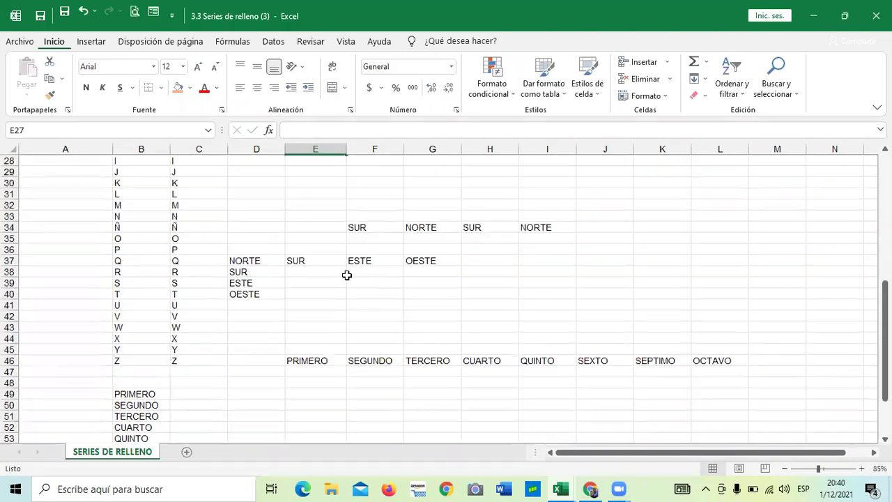
scroll(307, 277, down, 5)
scroll(153, 265, up, 2)
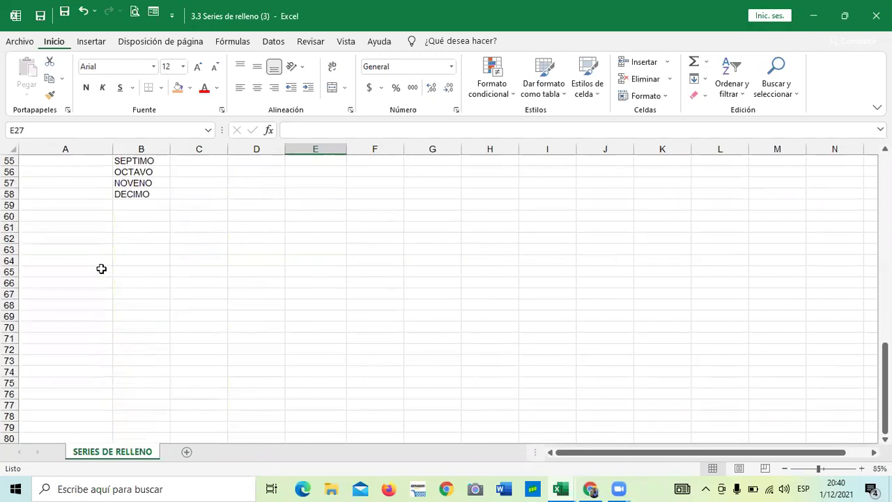
click(84, 230)
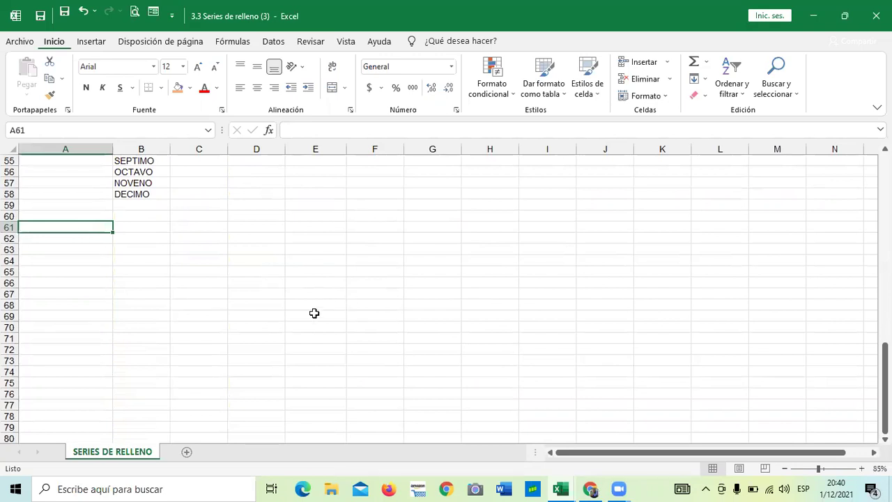
click(127, 271)
click(134, 235)
drag(172, 148, 202, 149)
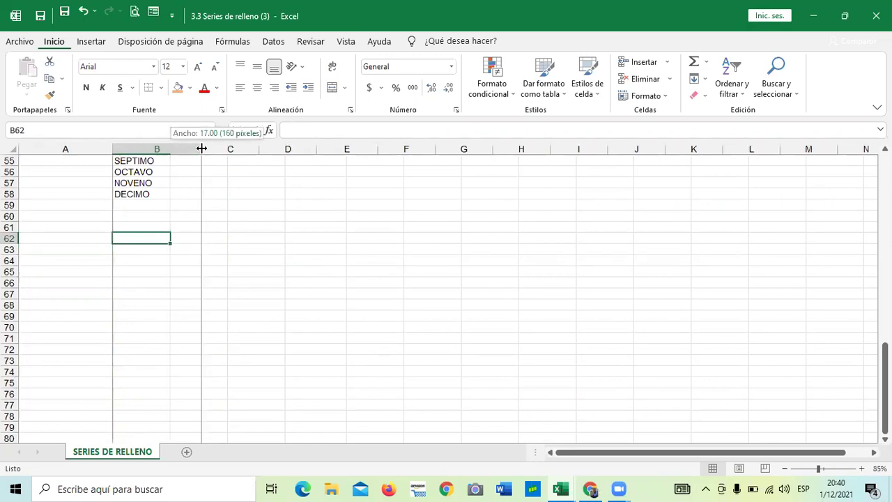
click(185, 281)
click(165, 248)
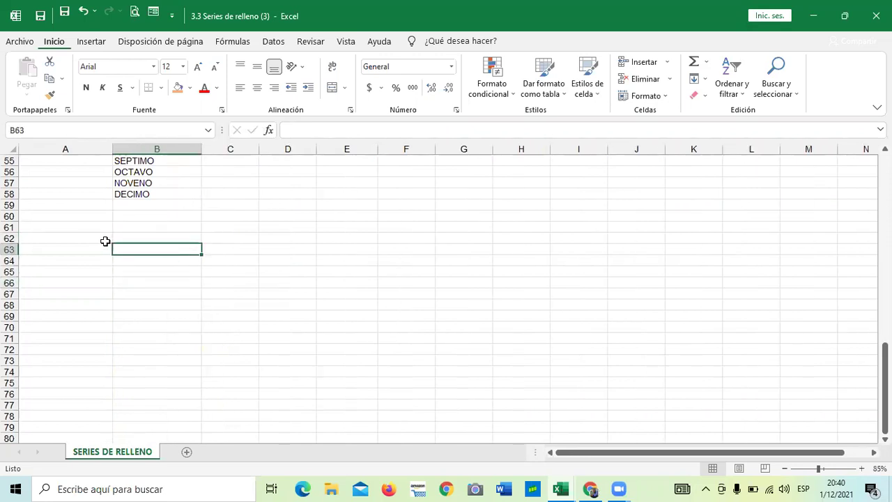
click(104, 241)
click(142, 239)
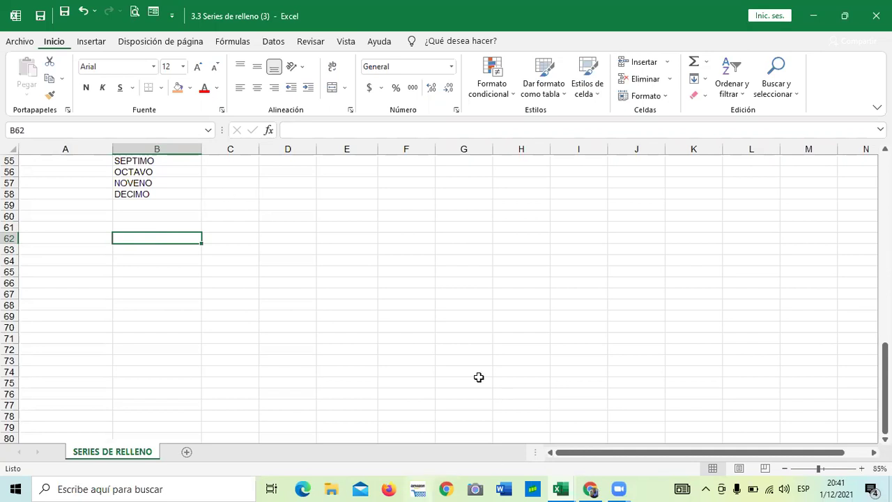
click(270, 304)
click(165, 247)
click(155, 228)
text(JUAN)
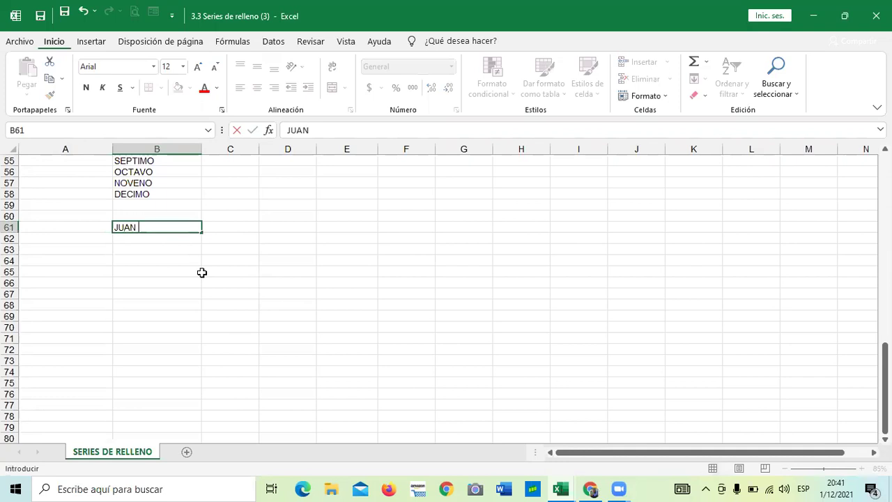
key(BackSpace)
key(BackSpace)
key(BackSpace)
List the departments COMPRAS, CONTABILIDAD, RECURSOS HUMANOS and VENTAS in cells B61 to B64
text(COMPRA)
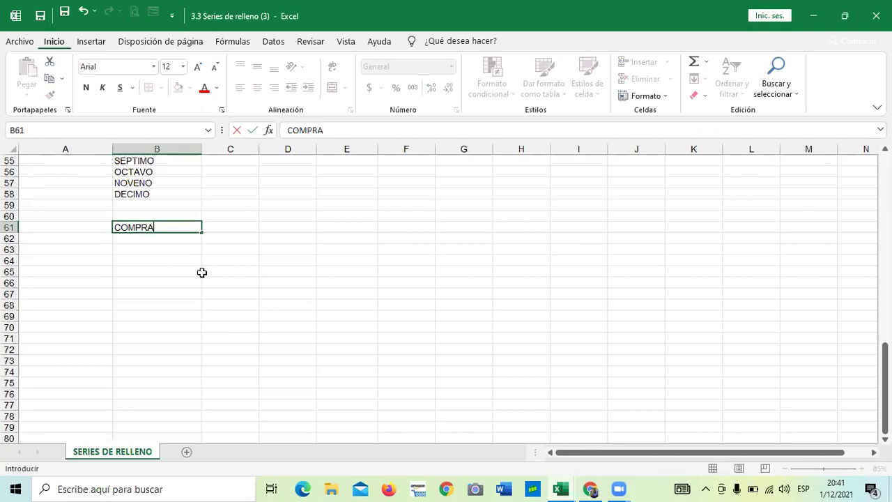
key(Return)
text(CONTABILIDAD)
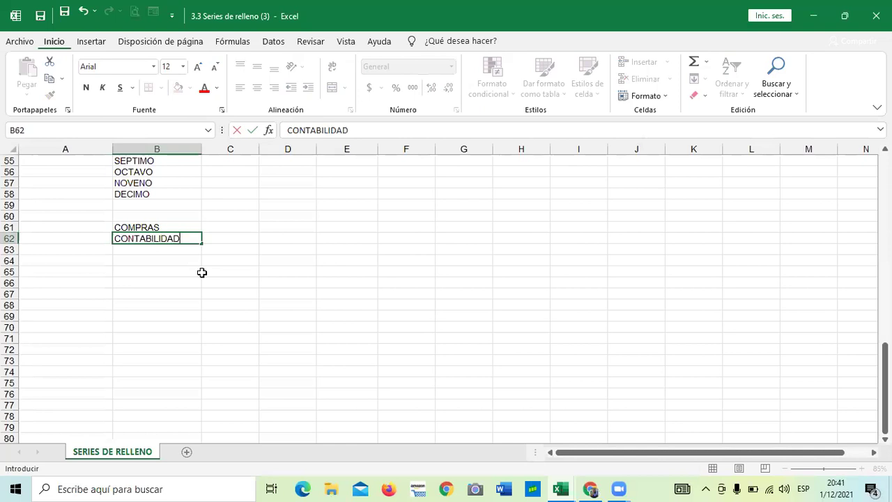
key(Return)
text(RECURSOS HUMANOS)
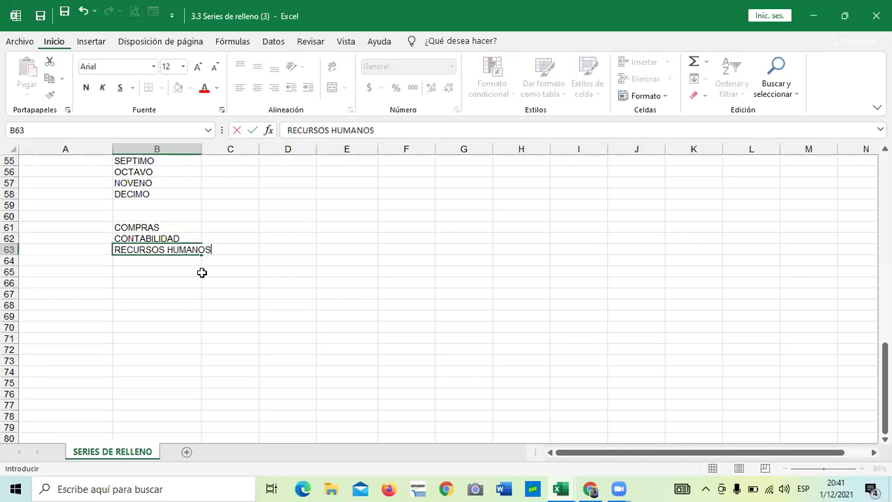
key(Return)
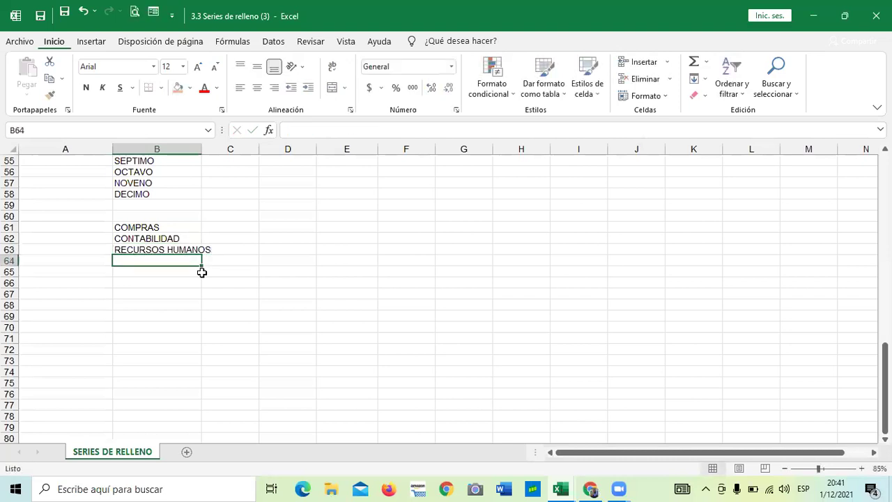
text(VENTAS)
key(Return)
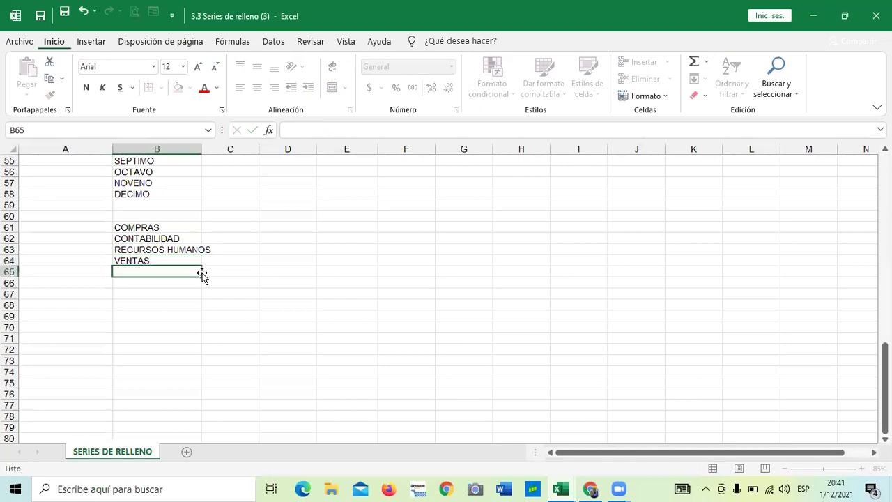
Widen column B to fit RECURSOS HUMANOS, and add OPERACIONES in B65 and MANTENIMIENTO in B66
drag(202, 149, 230, 156)
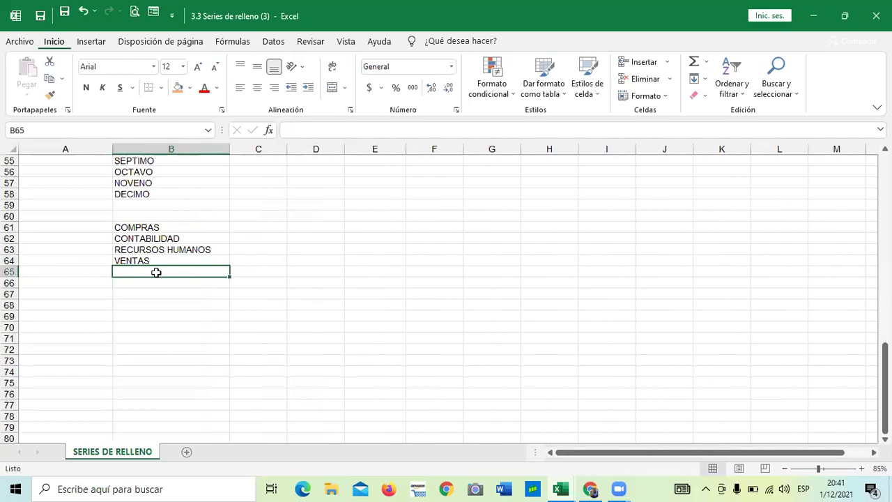
text(OPERACIONES)
key(Return)
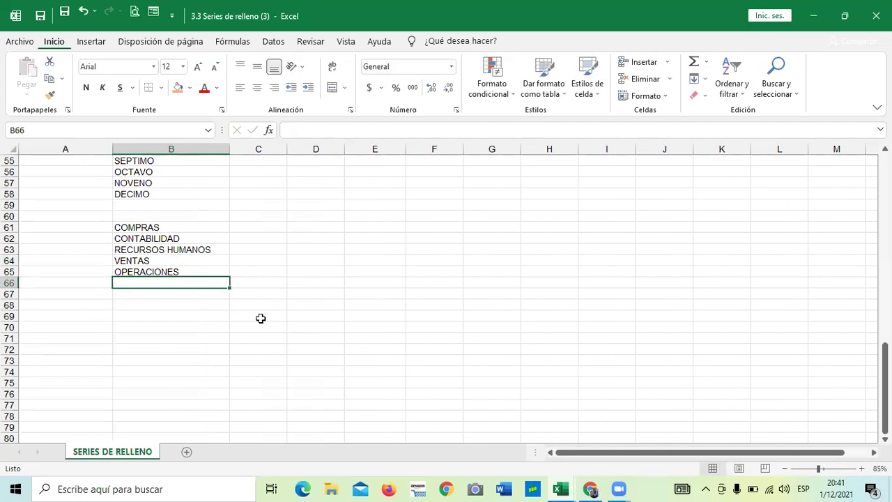
text(MANTENIMIENTO)
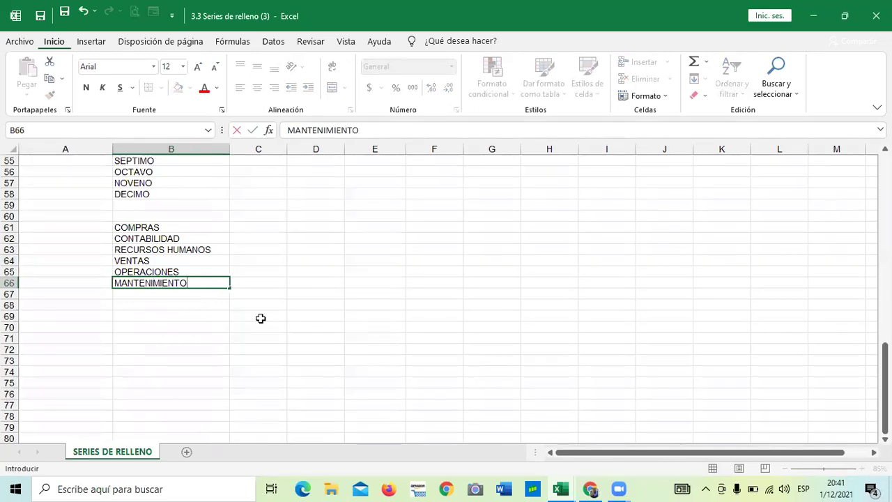
key(Return)
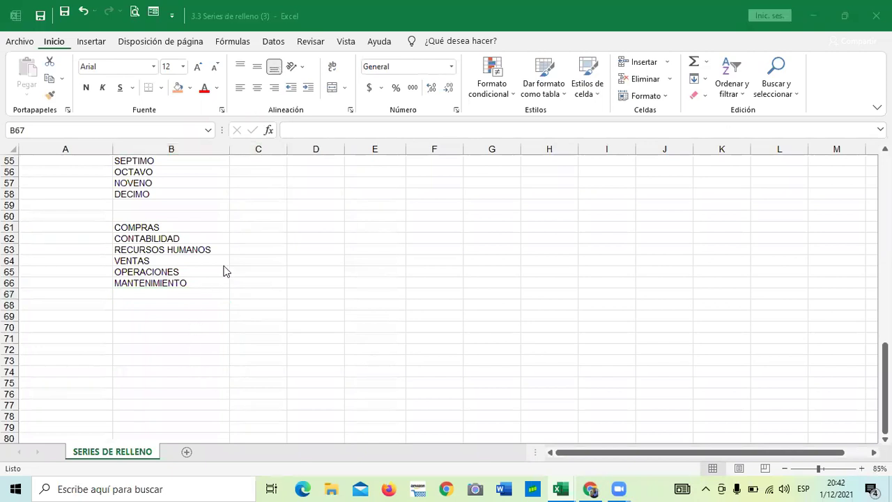
Continue the department list with ADMINISTRACION in B67, MERCADEO in B68 and FINANZAS in B69
click(187, 292)
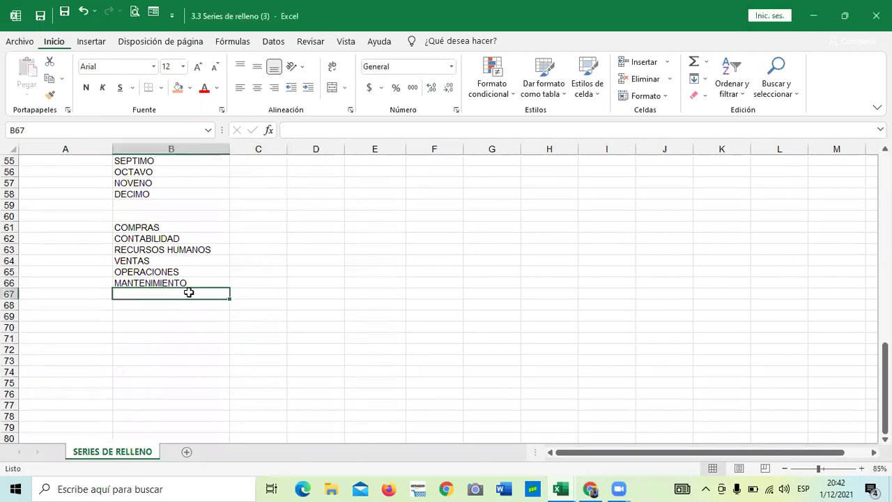
text(ADMINI)
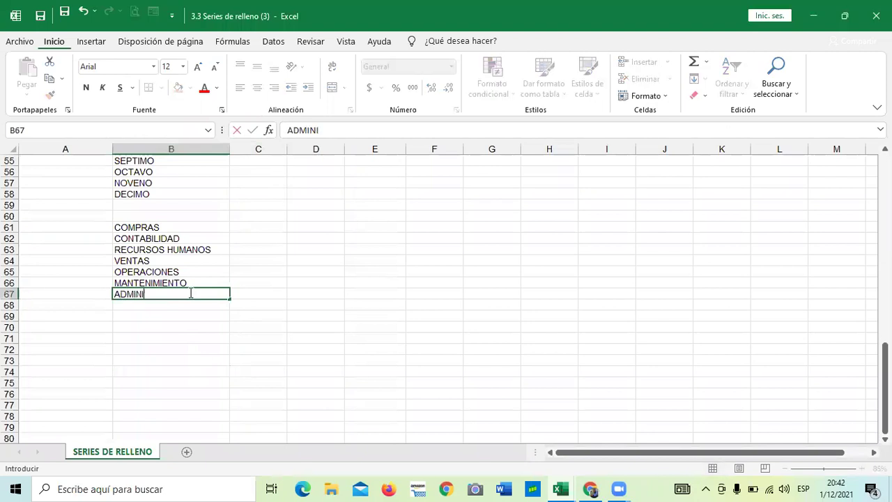
text(STRACION)
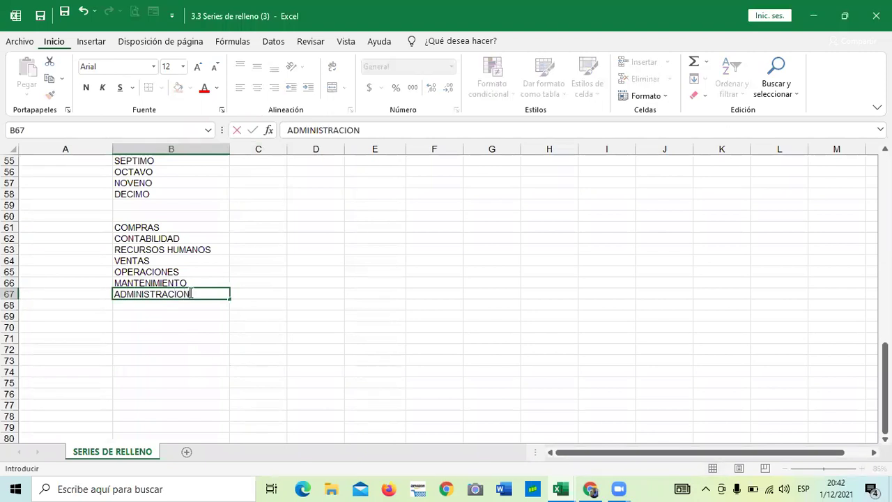
key(Return)
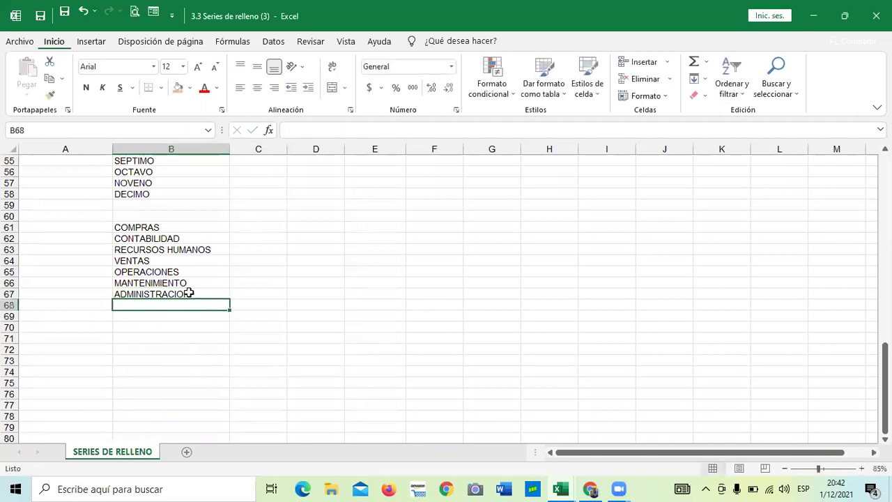
text(MER)
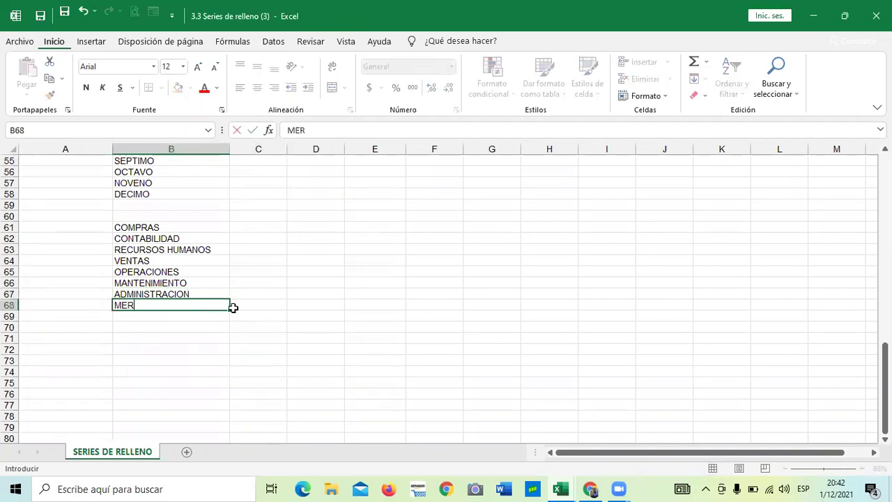
text(CADEO)
key(Return)
text(FINANZAS)
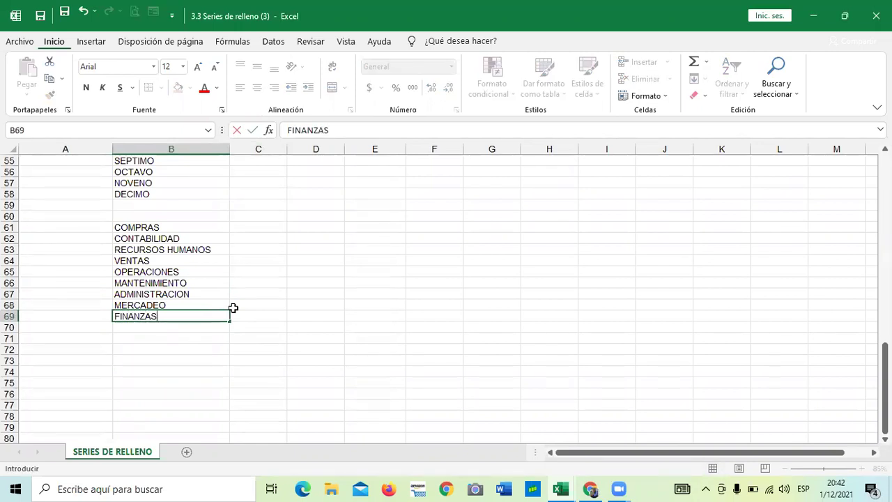
key(Return)
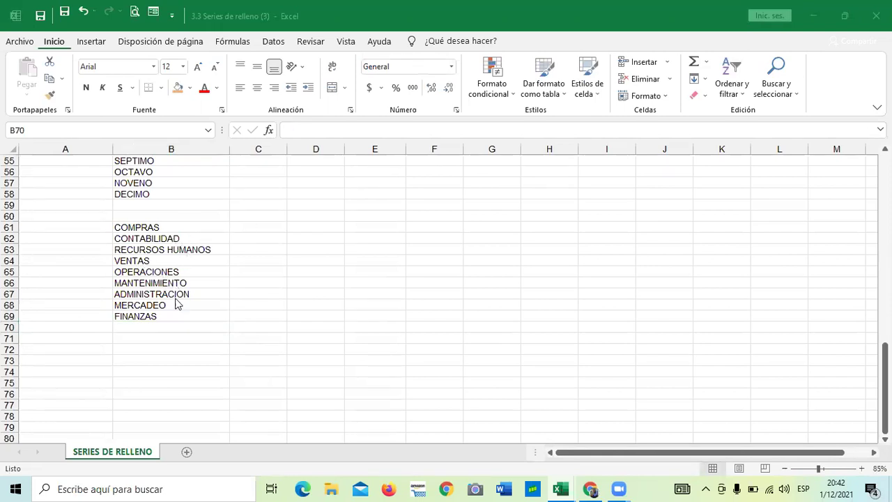
Add INFORMATICA in cell B70 as the last department of the list
click(187, 217)
click(271, 291)
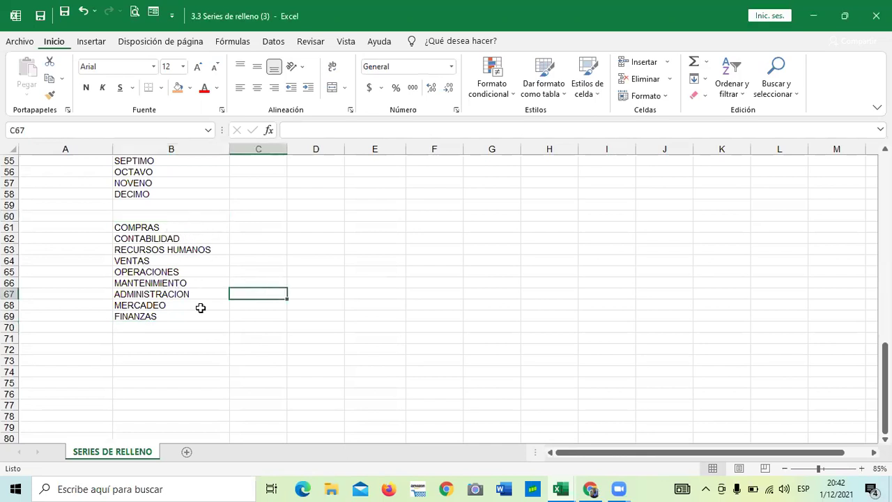
click(315, 295)
click(184, 332)
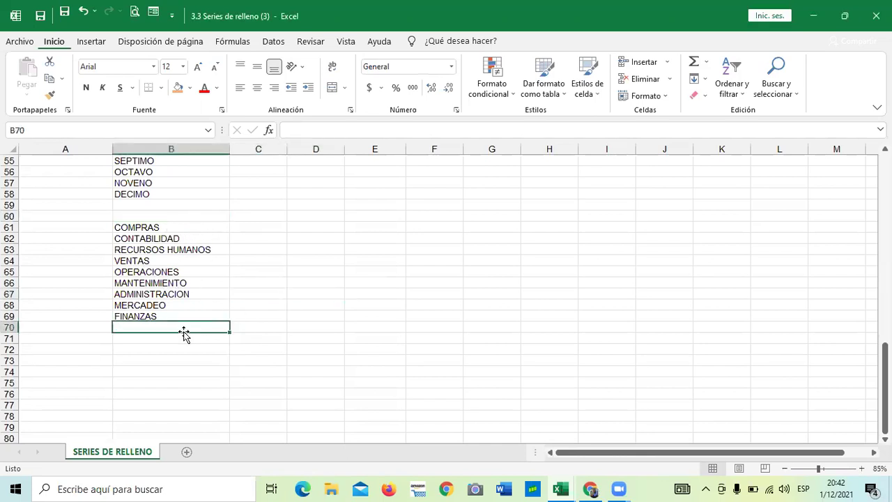
text(IN)
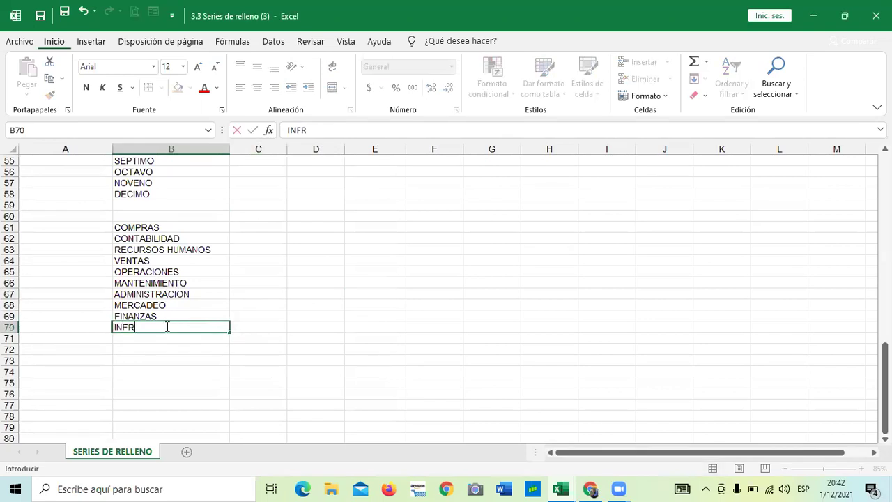
text(FORMATICA)
key(Return)
click(378, 304)
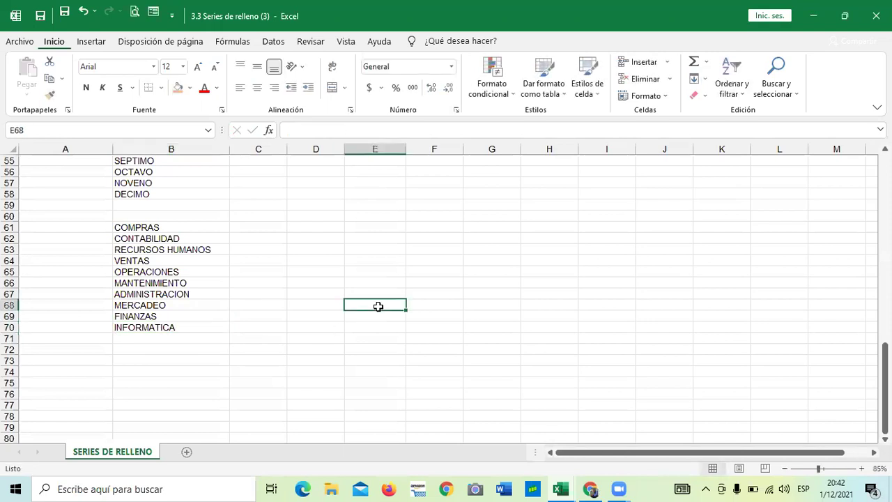
Import the departments in B61:B70 as a new custom list through the advanced Excel options
click(192, 229)
drag(202, 272, 203, 325)
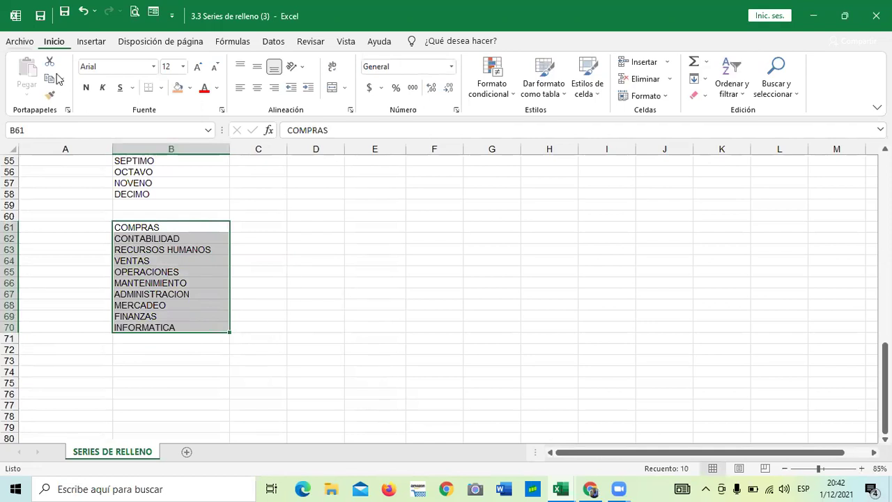
click(19, 42)
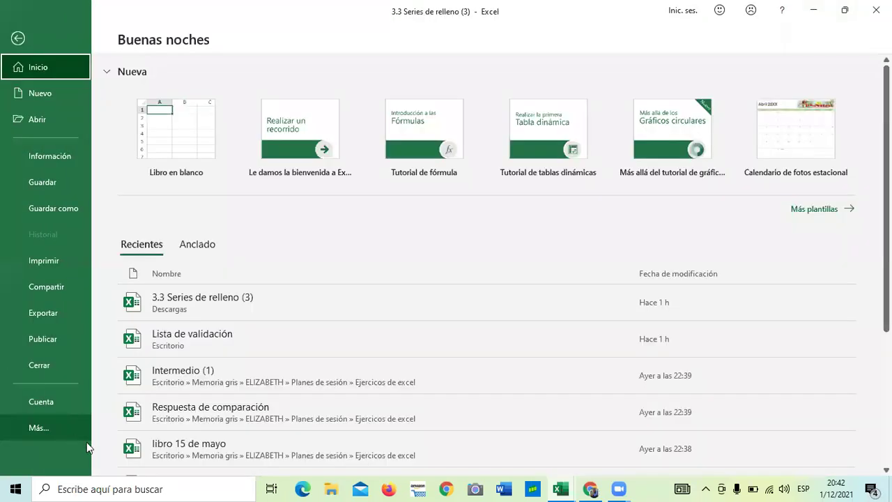
click(126, 457)
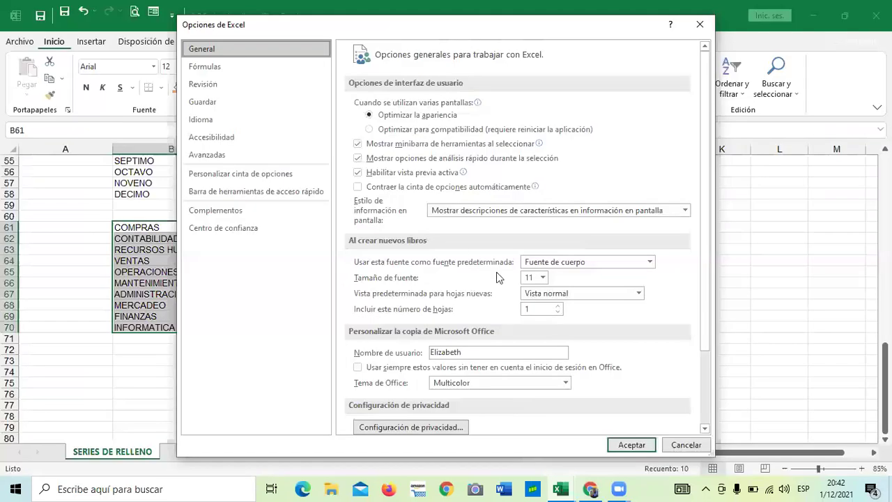
click(220, 154)
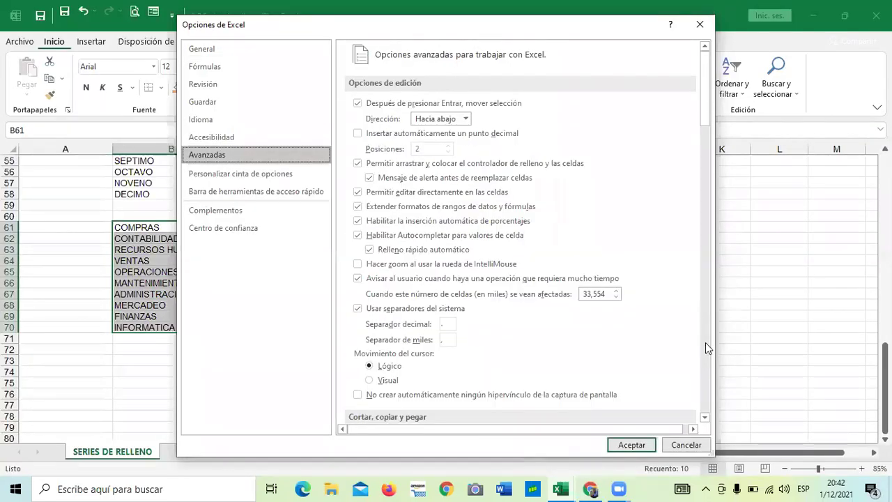
click(707, 370)
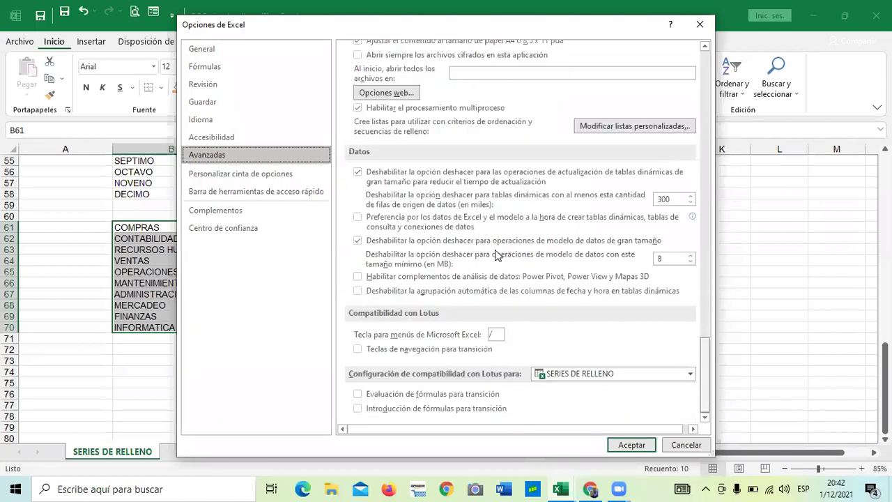
scroll(503, 251, up, 1)
scroll(511, 224, up, 1)
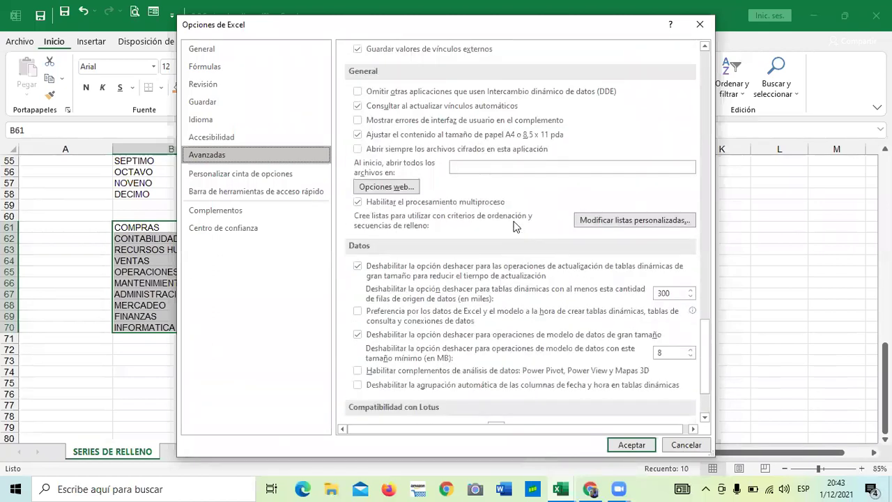
click(638, 221)
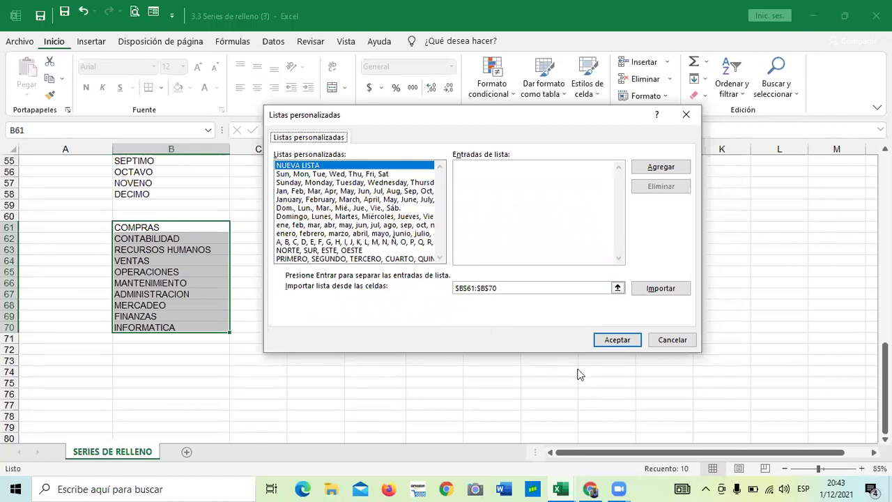
click(674, 288)
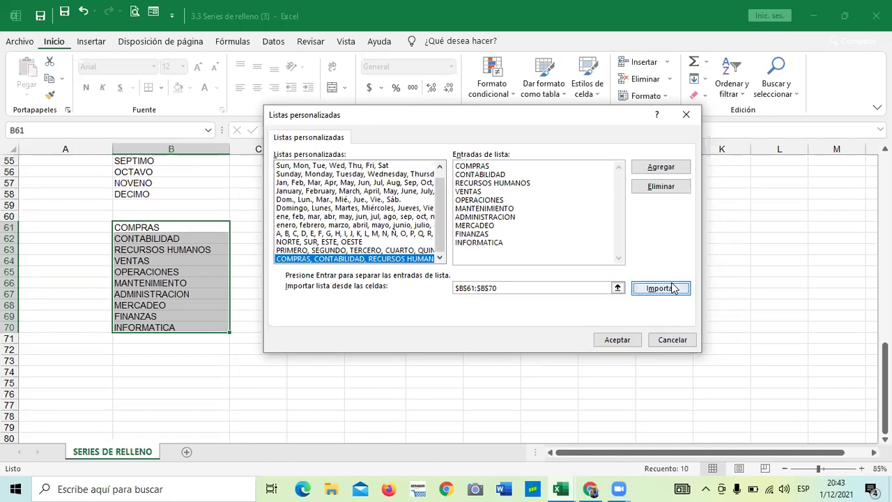
click(616, 340)
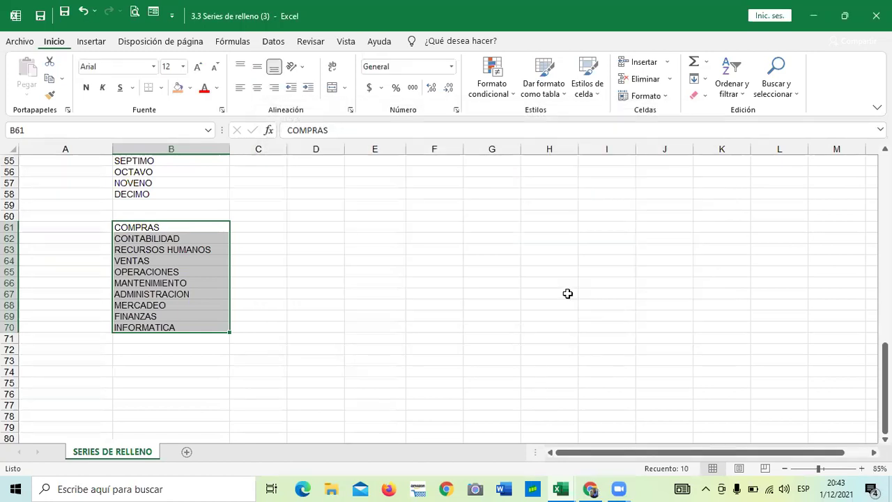
Enter COMPRAS in cell C75 and autofill the department series across row 75 to J75
click(331, 228)
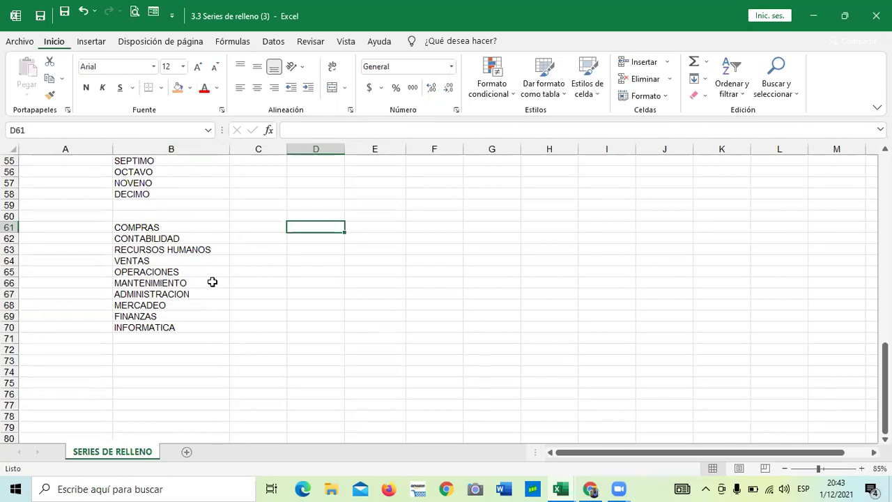
scroll(227, 275, down, 4)
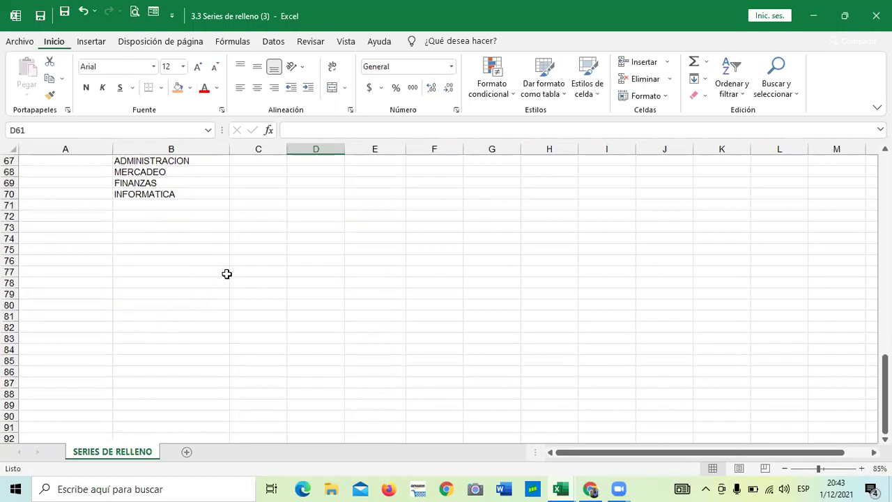
click(263, 251)
text(C)
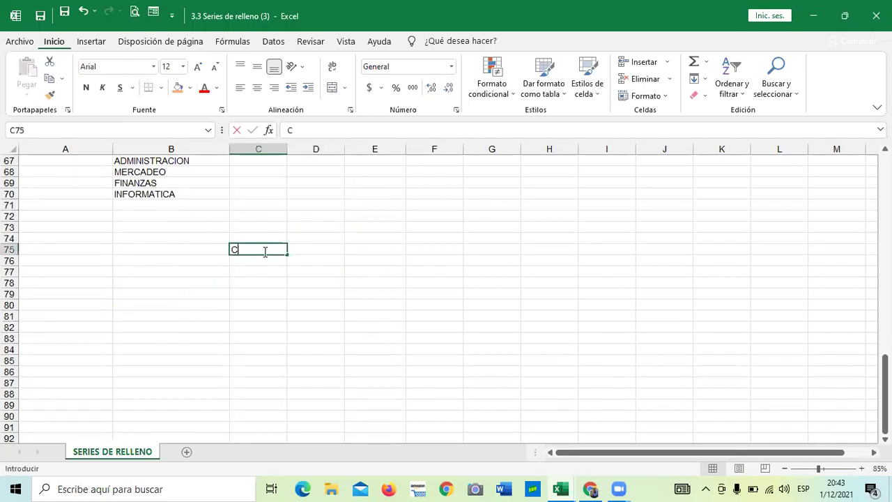
text(OMPRAS)
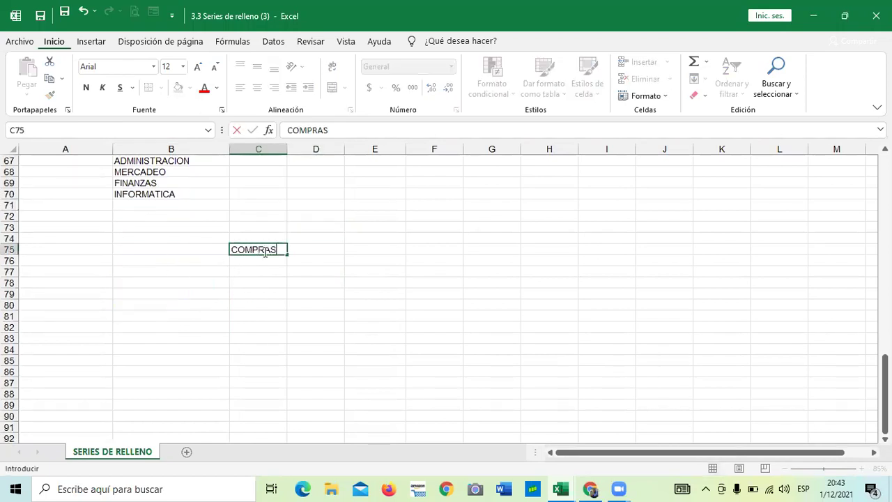
key(Return)
click(275, 327)
click(258, 253)
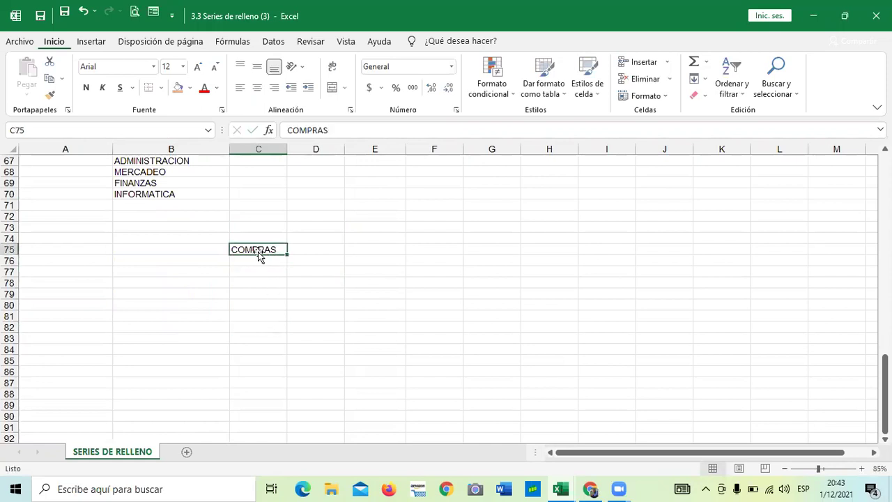
drag(288, 257, 699, 247)
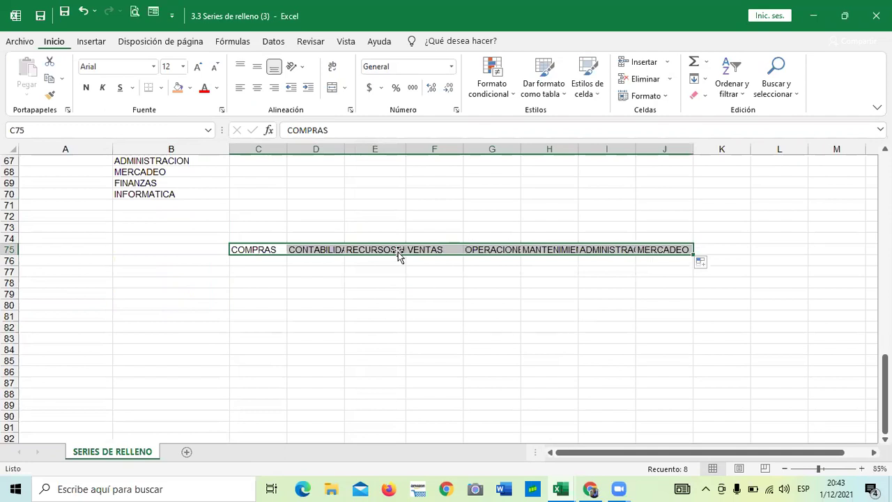
Widen columns C, D and E so that CONTABILIDAD and RECURSOS HUMANOS in row 75 fit
drag(292, 150, 316, 150)
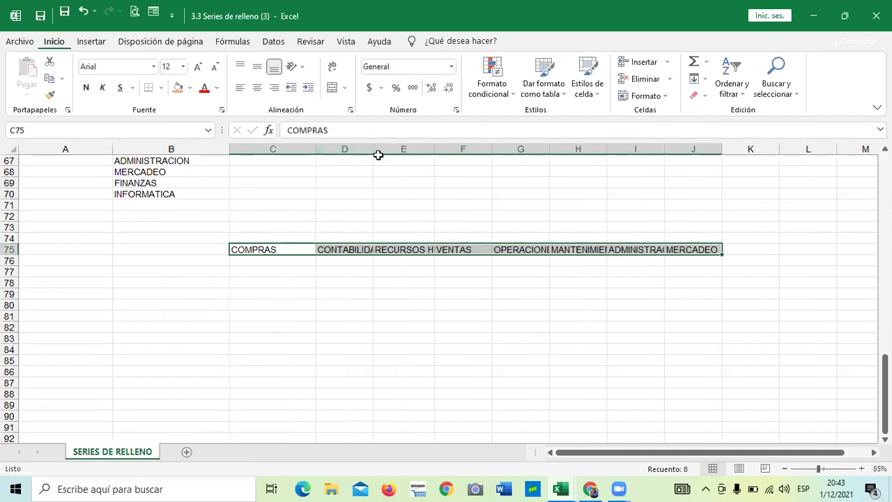
drag(373, 149, 396, 150)
drag(454, 149, 516, 149)
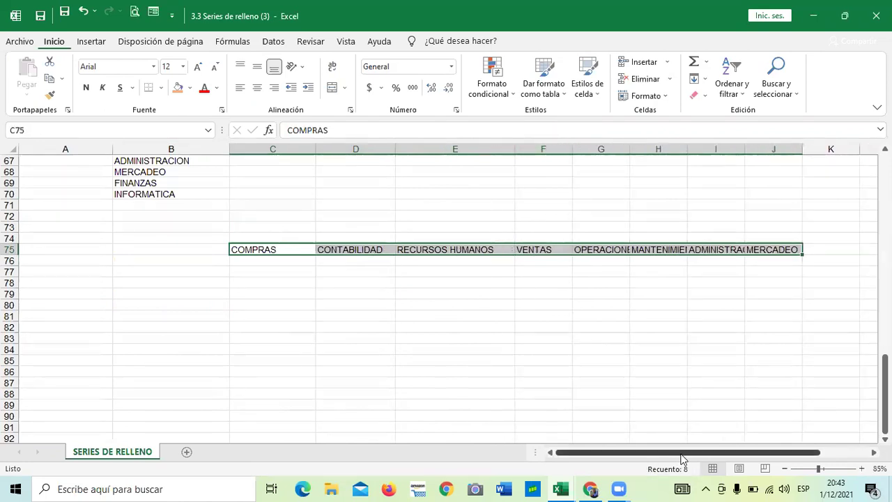
Widen columns F to J so that the department names from VENTAS to MERCADEO in row 75 fit
scroll(446, 293, right, 1)
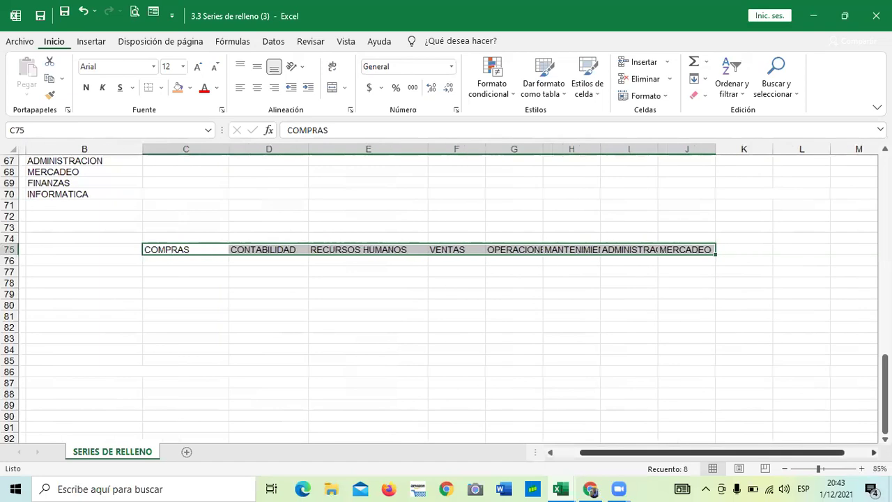
scroll(815, 425, right, 1)
drag(590, 149, 608, 148)
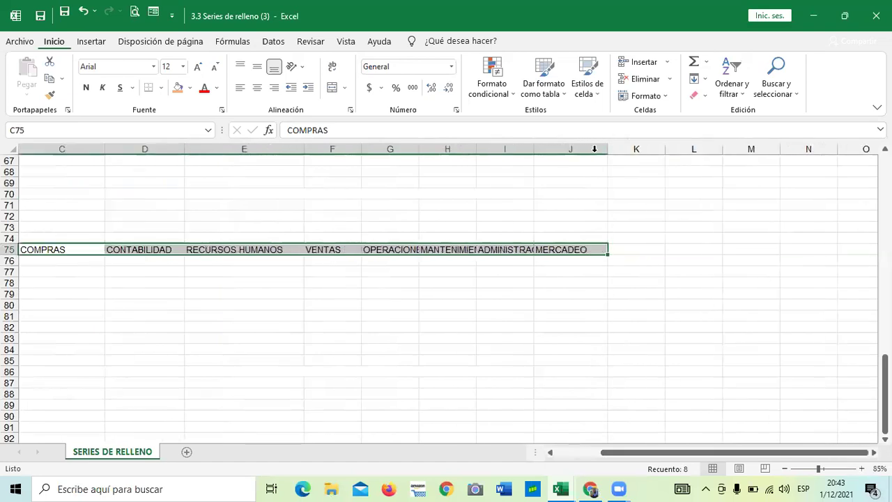
drag(536, 148, 564, 150)
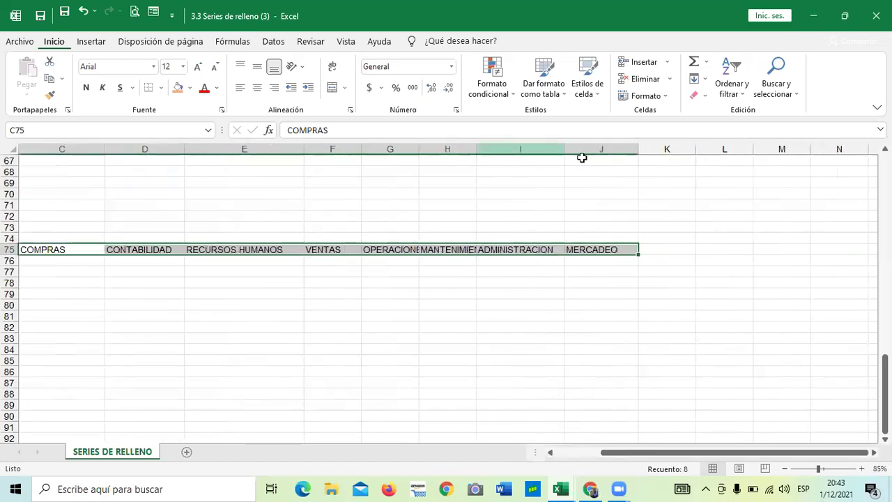
double_click(477, 152)
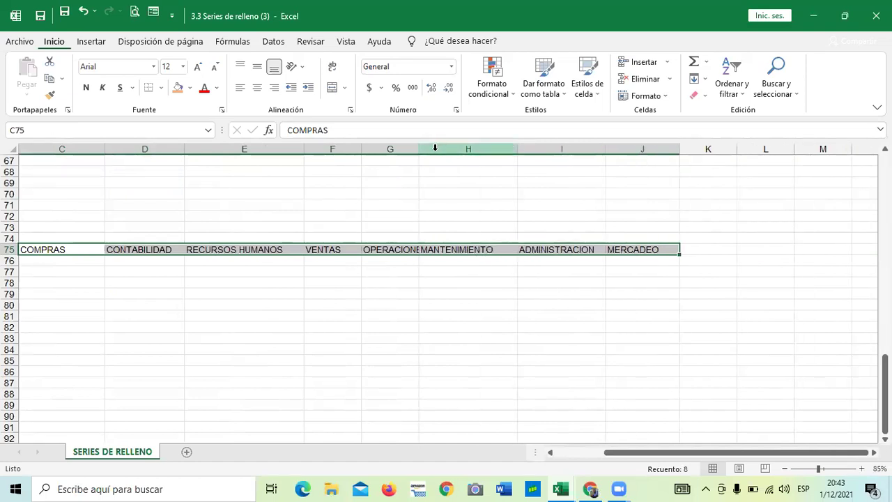
drag(418, 150, 472, 152)
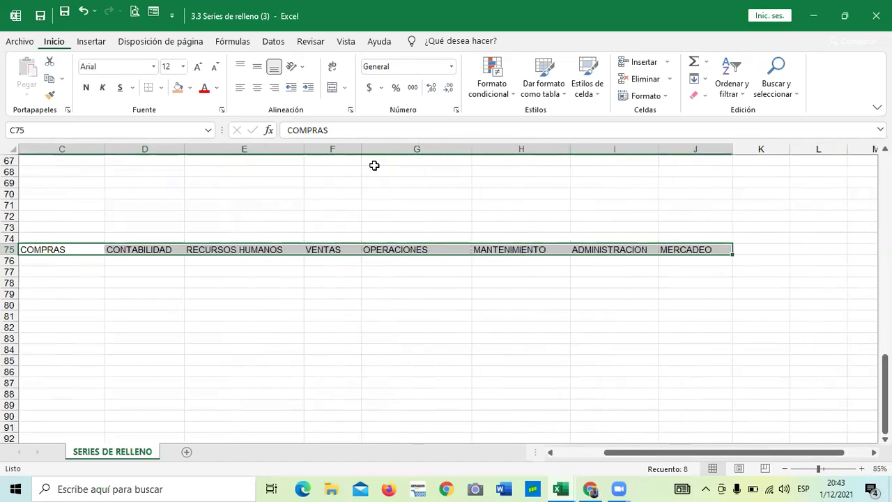
drag(360, 148, 375, 152)
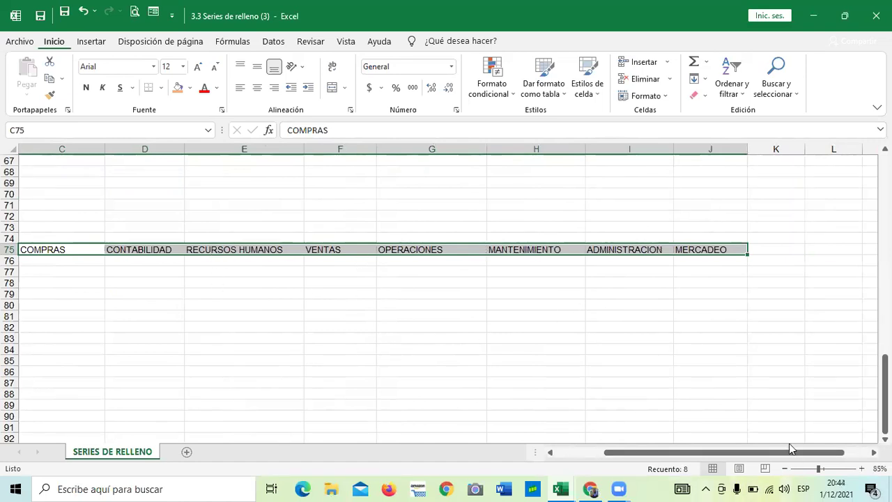
mouse_move(656, 454)
mouse_down()
mouse_move(622, 458)
mouse_move(653, 460)
mouse_up()
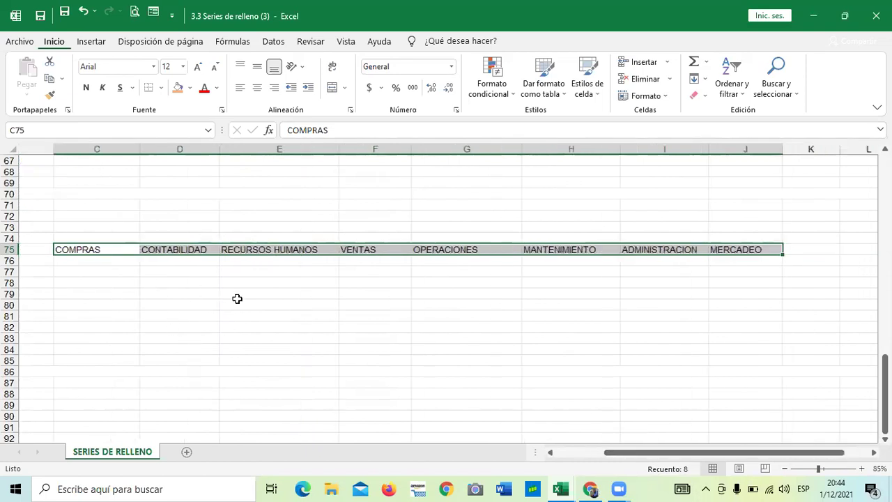
click(539, 316)
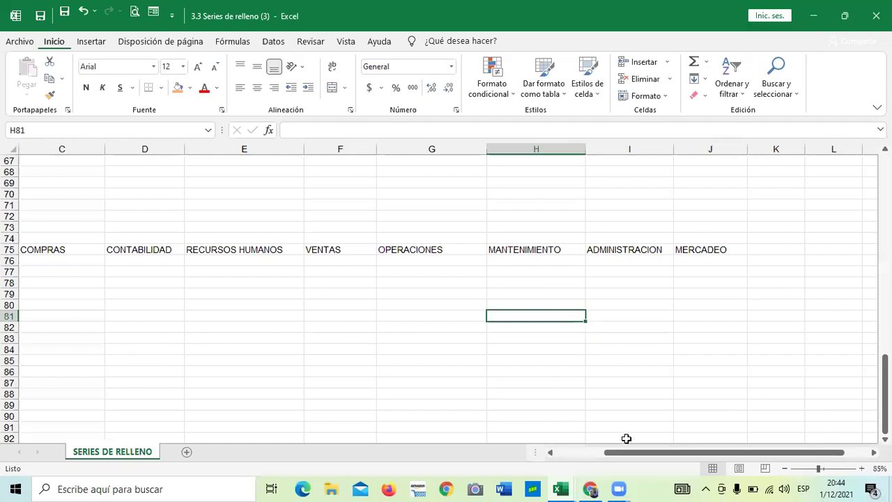
drag(608, 453, 565, 456)
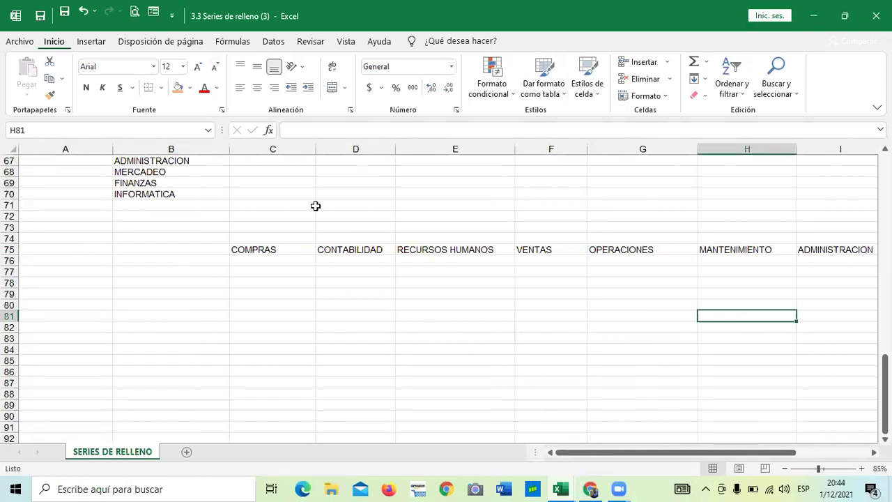
click(304, 321)
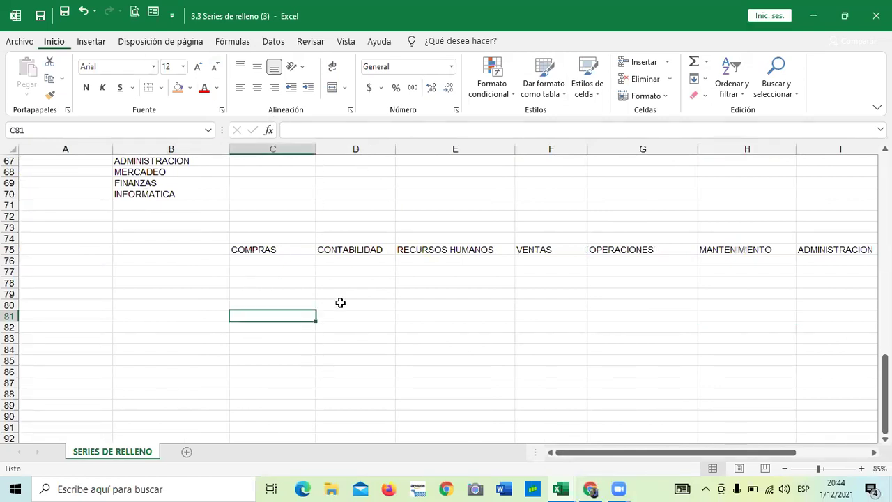
click(440, 325)
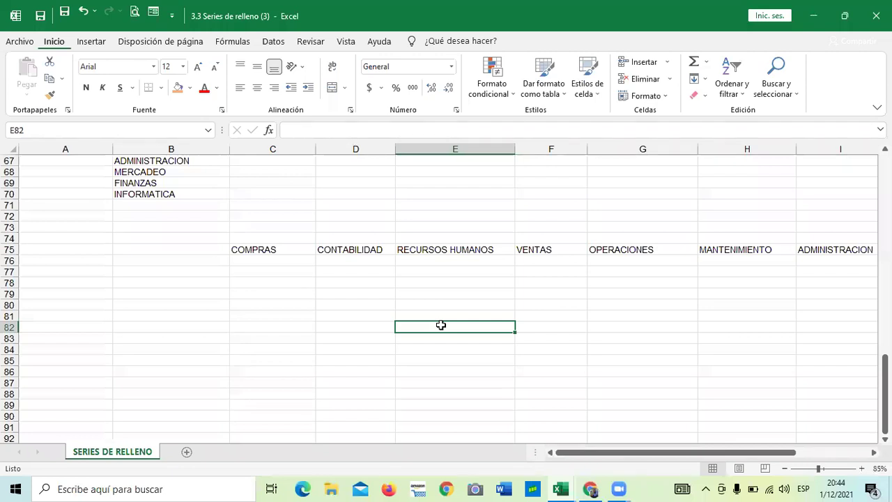
click(566, 315)
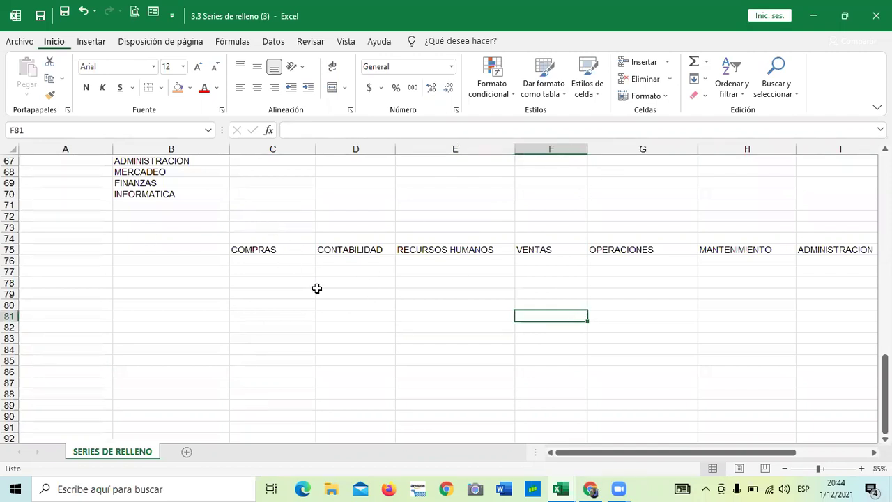
click(292, 326)
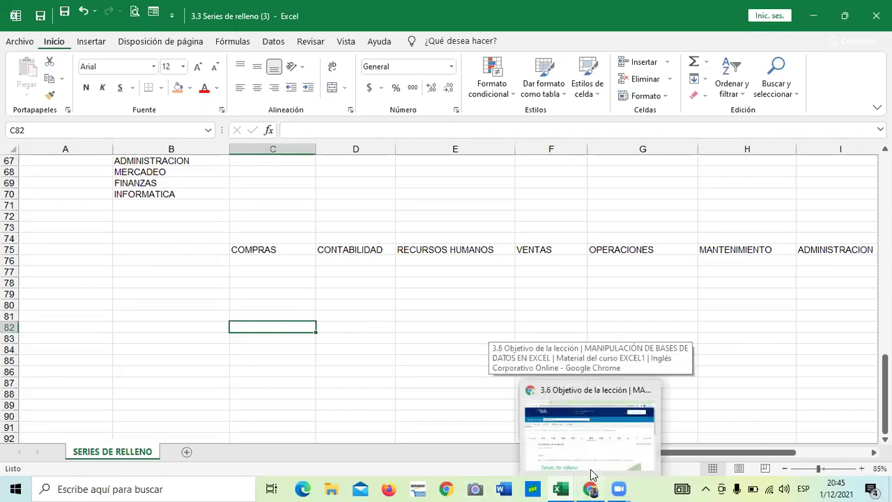
Switch to the Chrome course page and advance from lesson 3.6 through 3.7 and 3.8 to 3.9 - Objetivo de la lección
click(591, 475)
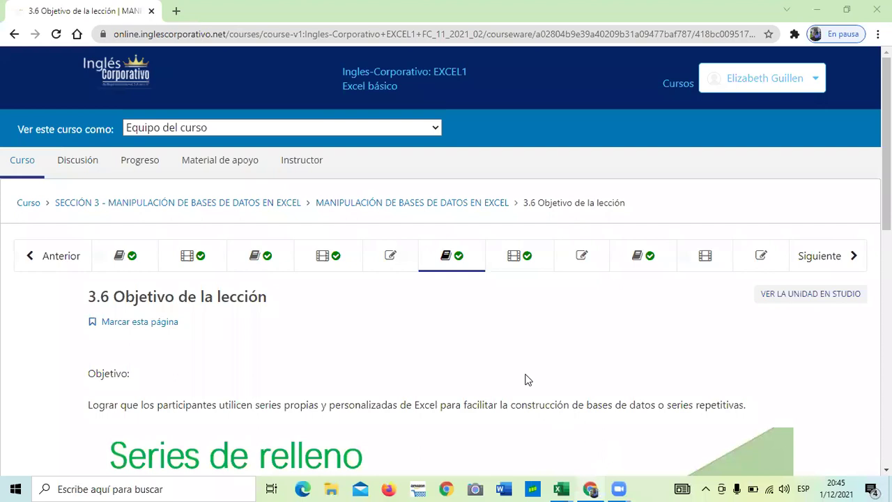
scroll(525, 380, down, 15)
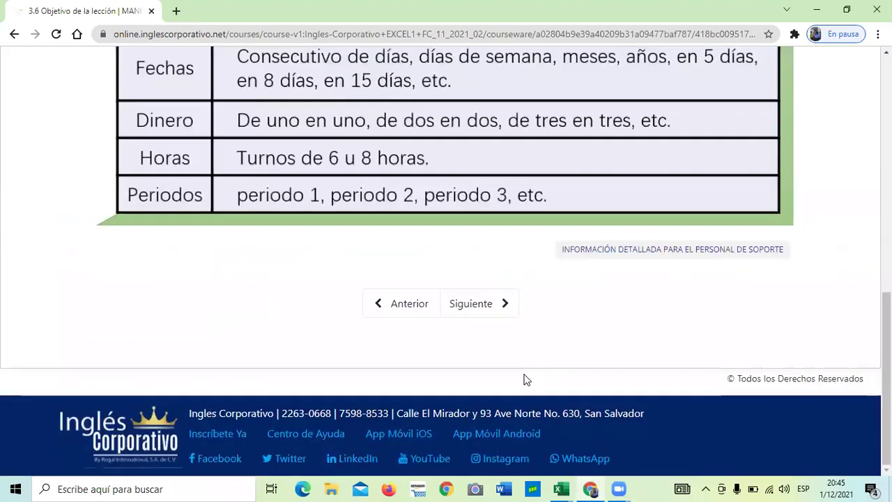
click(491, 304)
scroll(490, 391, down, 10)
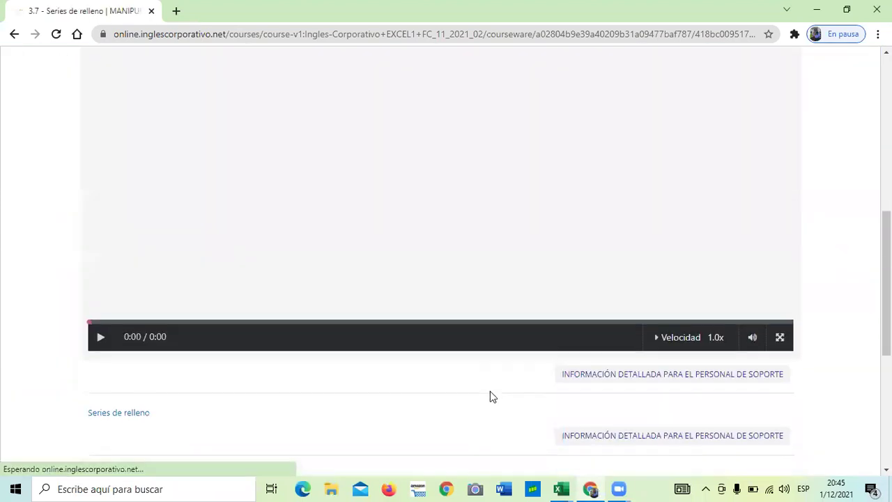
scroll(500, 378, down, 3)
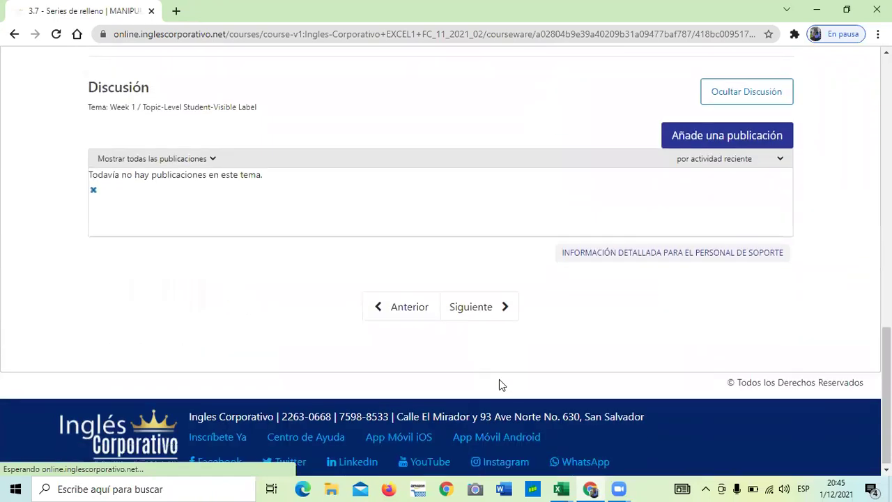
click(496, 307)
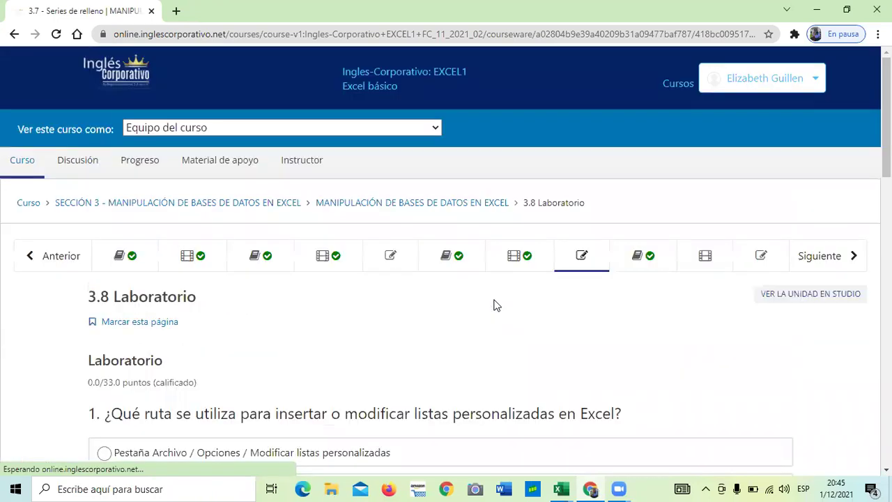
scroll(507, 321, down, 3)
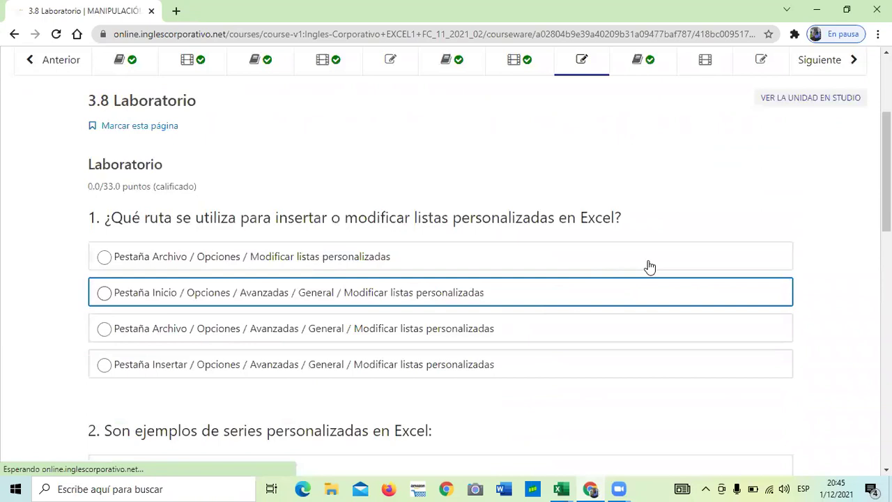
scroll(649, 266, up, 3)
click(642, 248)
Read the 3.9 lesson's objective on validation lists and its illustration of the Validación de datos command path
scroll(589, 287, down, 1)
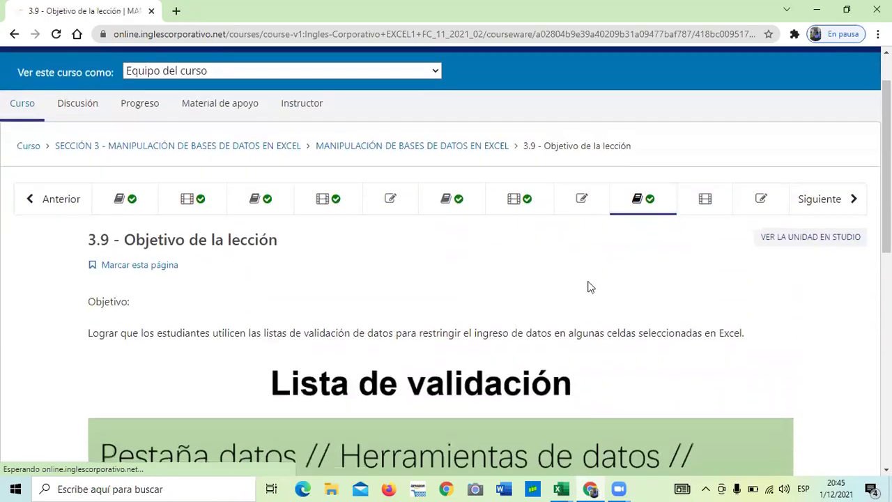
scroll(587, 285, down, 1)
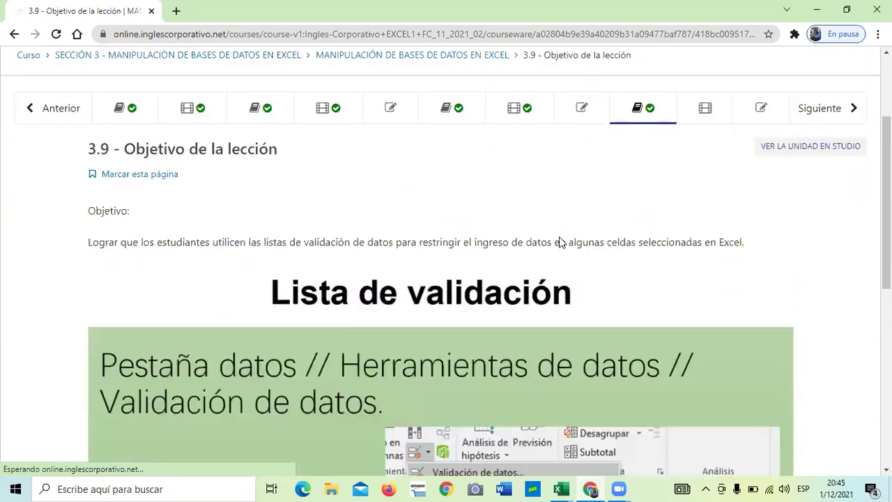
scroll(488, 196, down, 1)
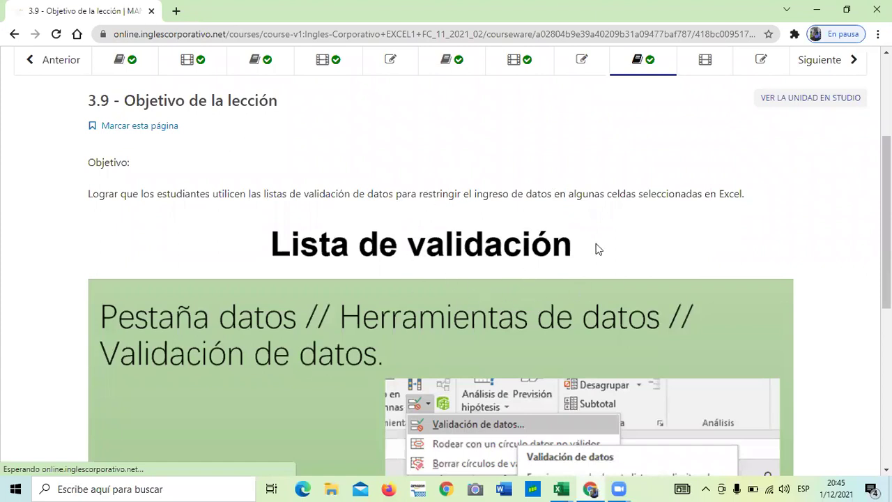
scroll(599, 244, down, 2)
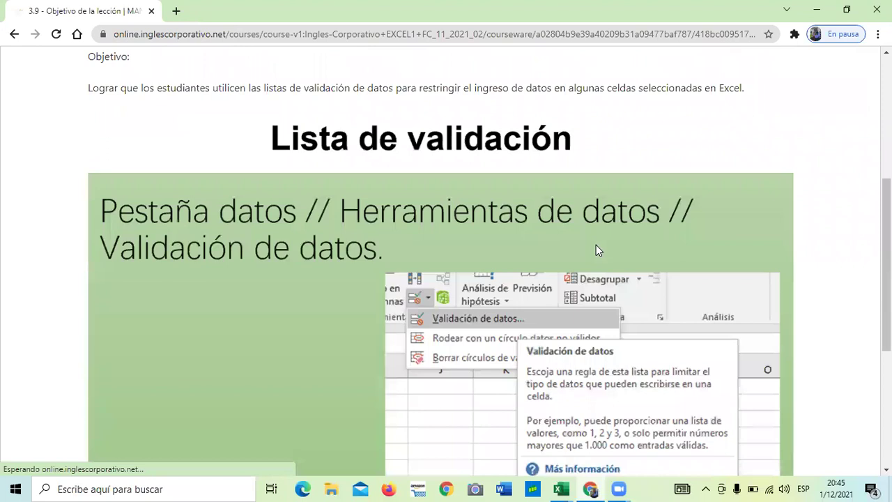
scroll(596, 245, down, 2)
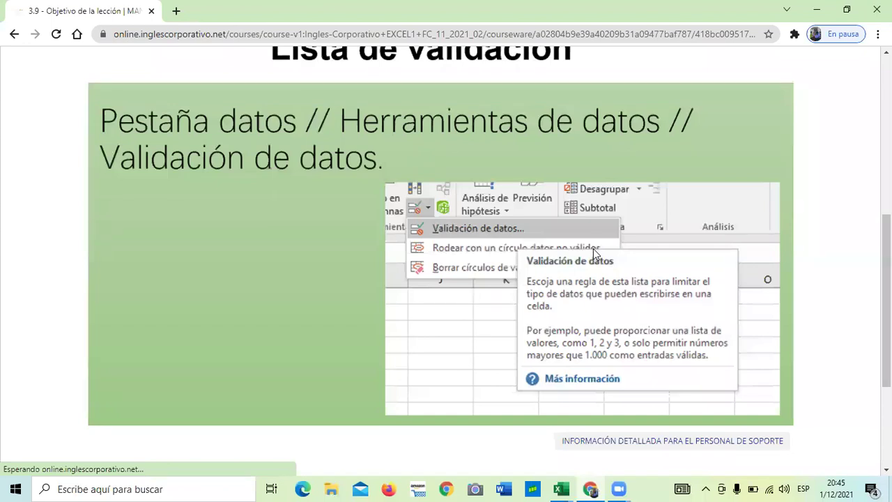
scroll(594, 251, up, 3)
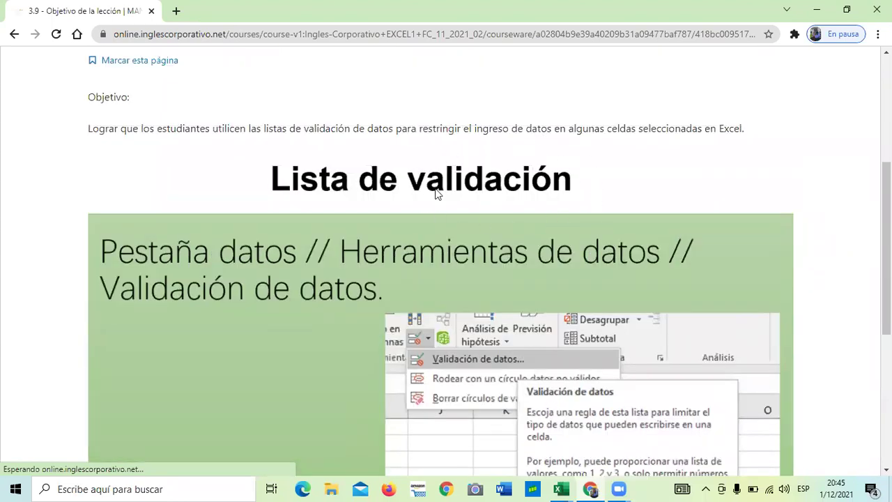
scroll(467, 241, up, 4)
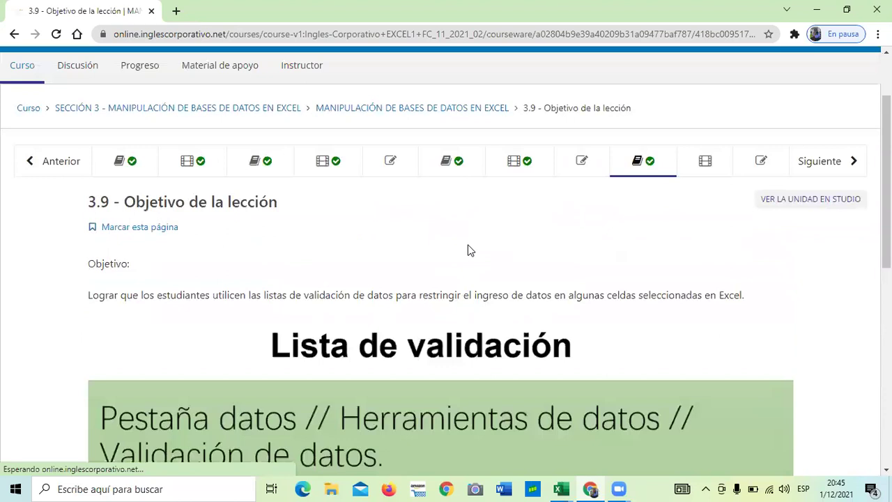
scroll(468, 249, up, 1)
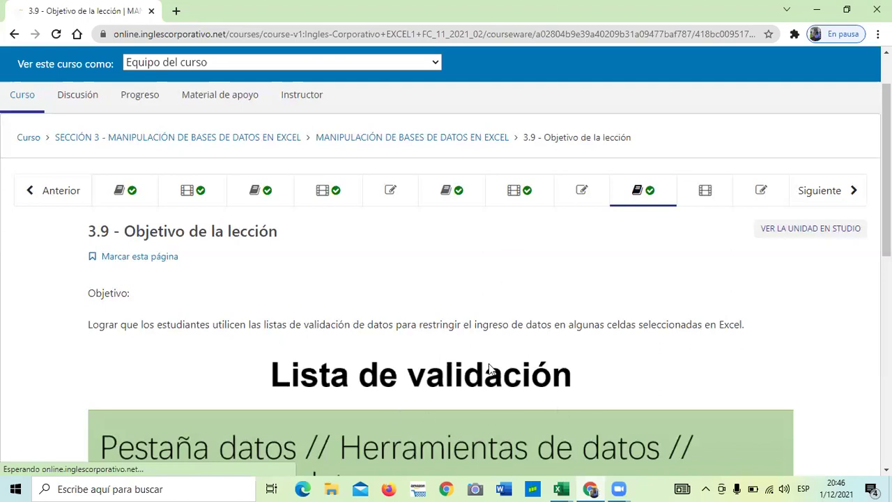
scroll(523, 356, down, 1)
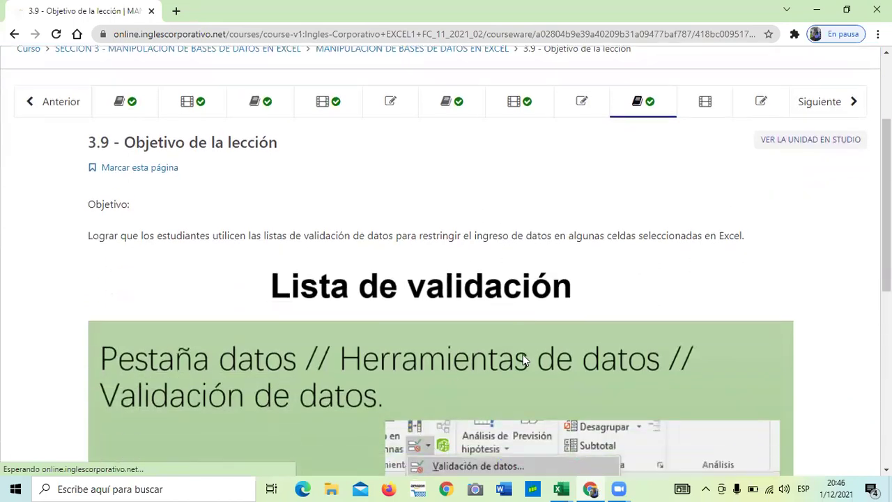
scroll(523, 356, down, 4)
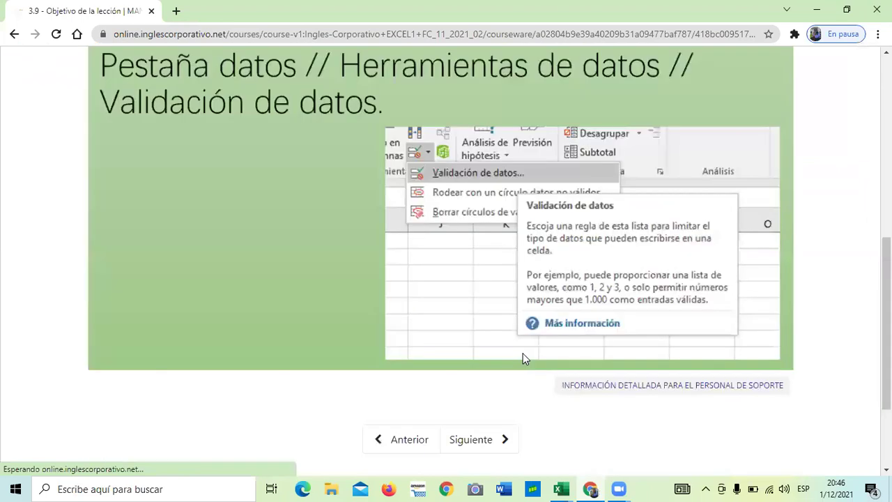
scroll(523, 354, up, 3)
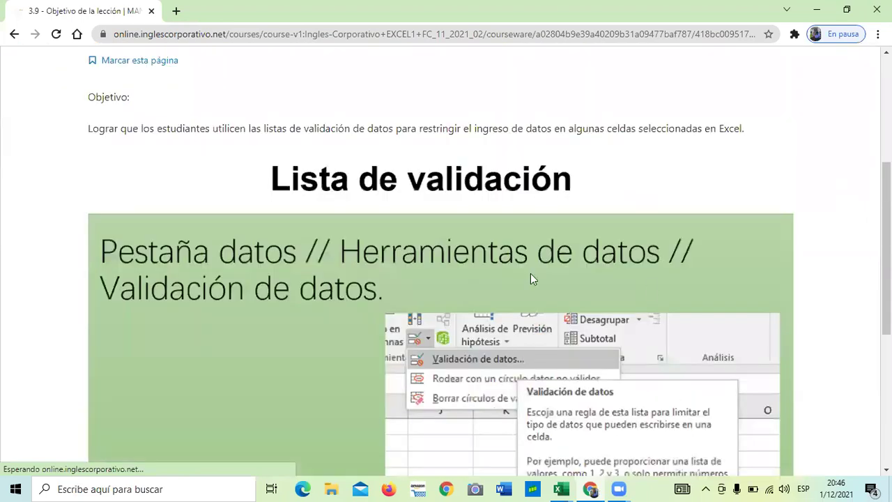
scroll(537, 293, up, 1)
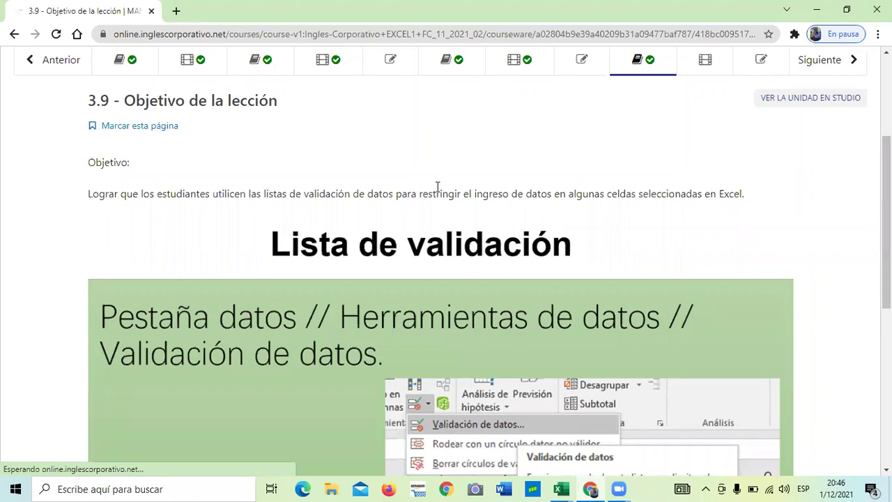
scroll(418, 293, down, 5)
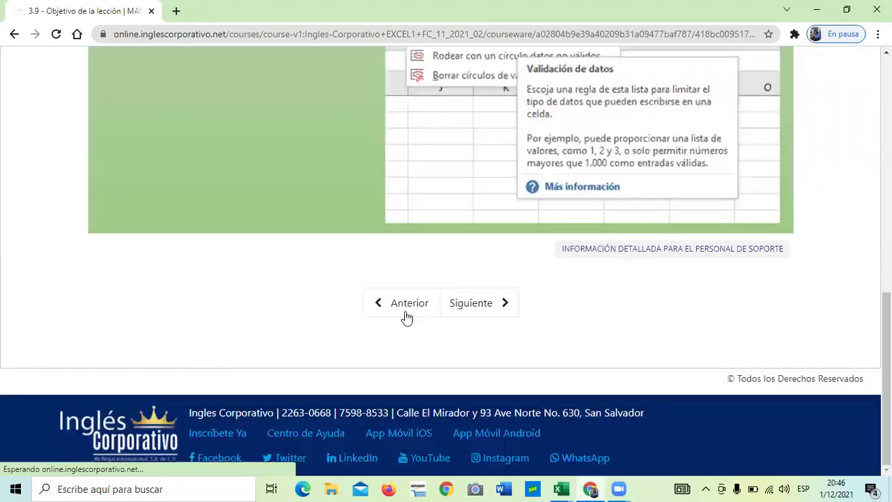
Return to the previous course unit, 3.8 Laboratorio
click(398, 306)
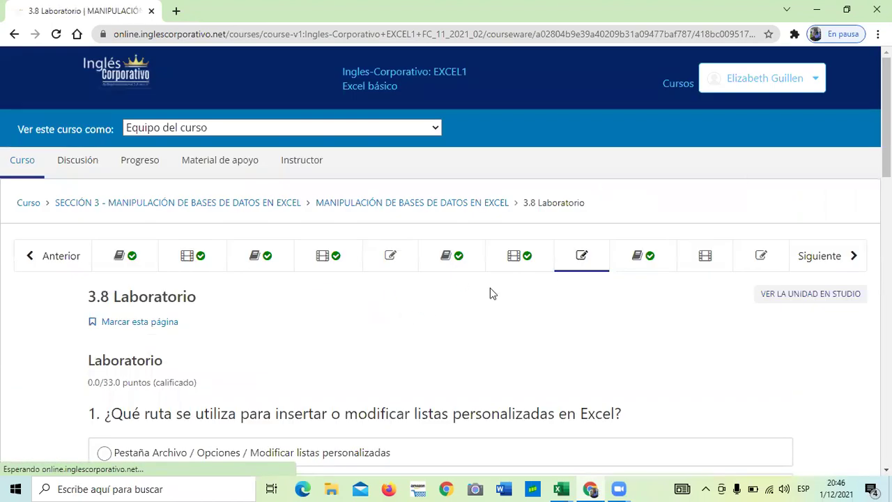
scroll(490, 293, down, 2)
scroll(490, 293, up, 2)
mouse_move(556, 487)
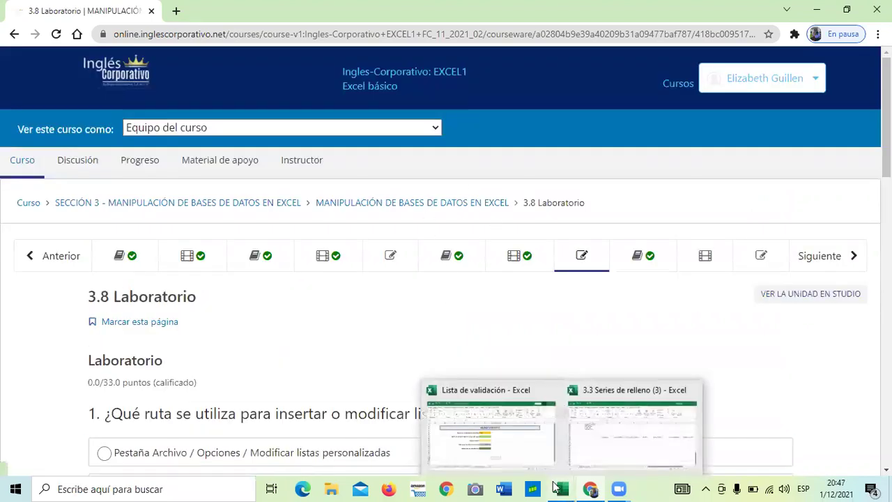
click(615, 450)
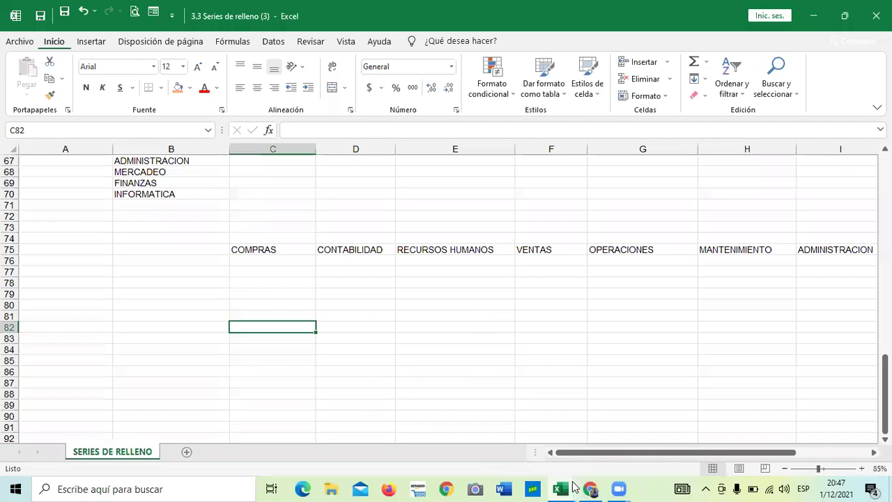
mouse_move(591, 488)
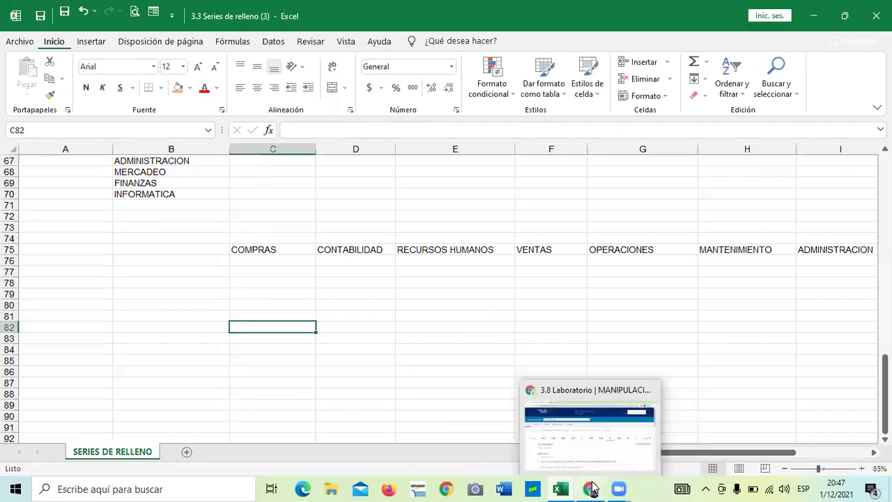
click(592, 460)
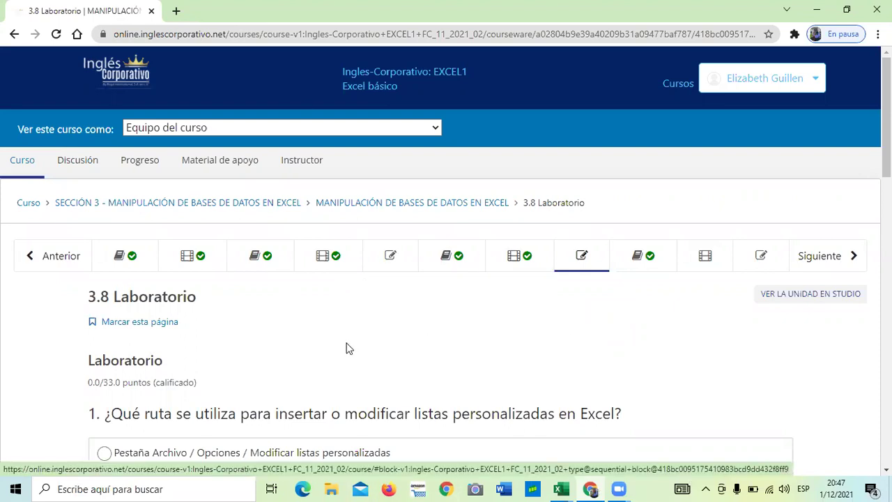
Look through the 3.8 Laboratorio questions on custom and built-in Excel series, from question 1 to the end and back to question 2
scroll(380, 302, down, 1)
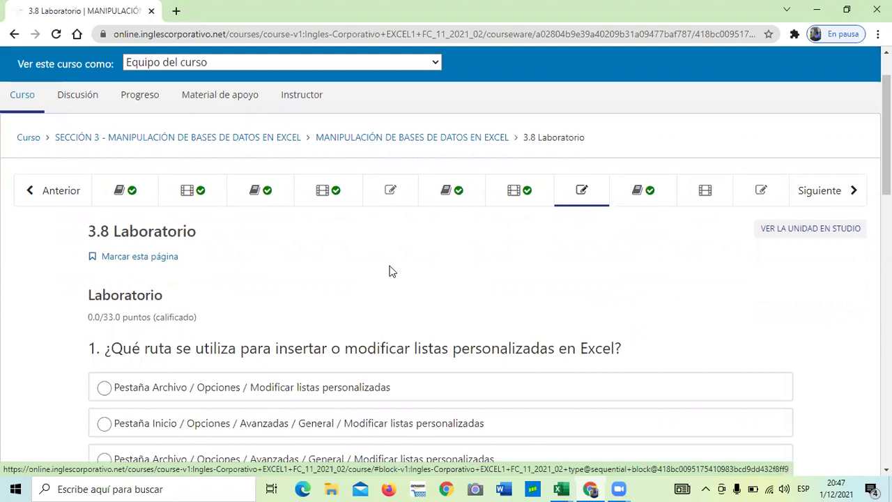
scroll(391, 272, down, 1)
scroll(394, 269, down, 8)
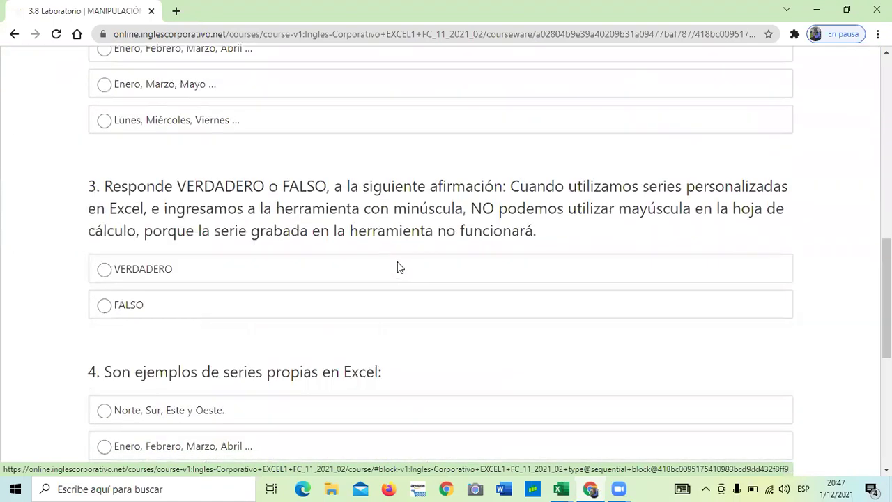
scroll(397, 265, down, 6)
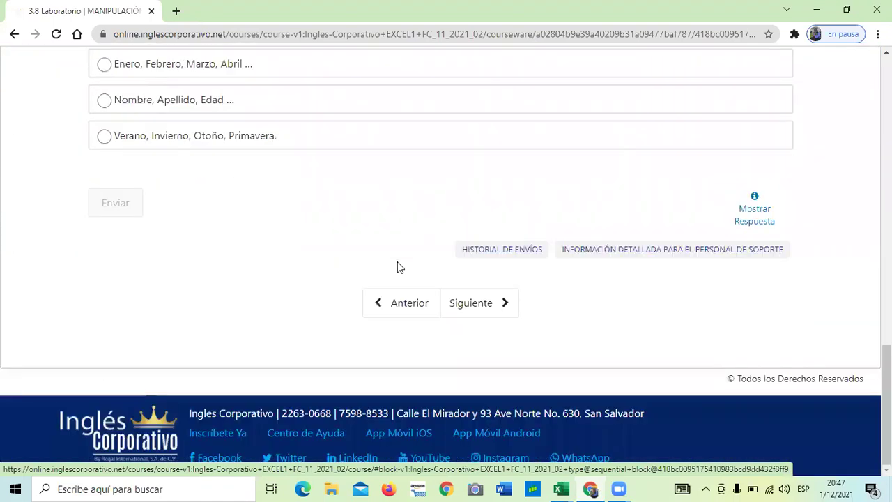
scroll(398, 265, up, 6)
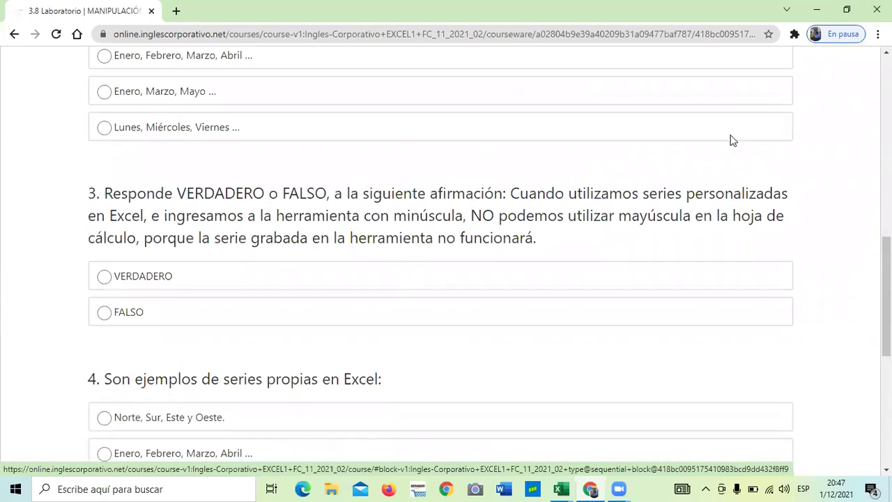
scroll(732, 139, up, 2)
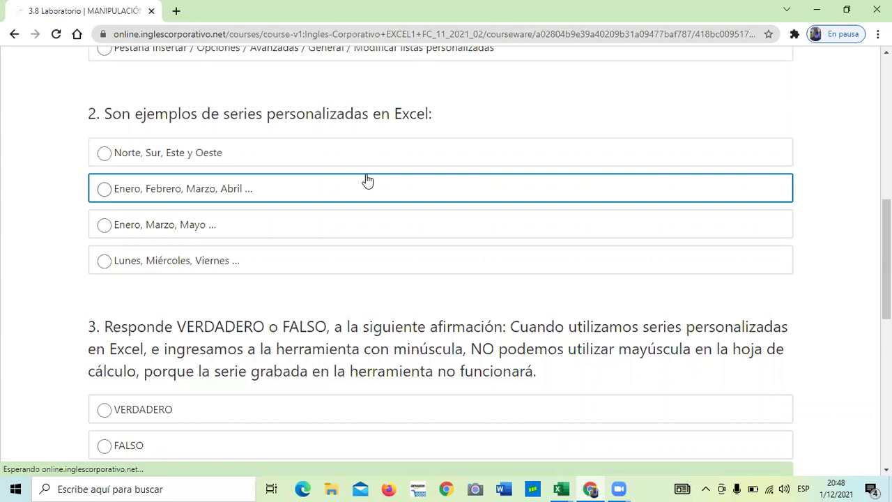
Review the four 3.8 Laboratorio questions on custom and built-in Excel series, from question 1 through question 4
scroll(366, 180, up, 2)
scroll(366, 178, up, 4)
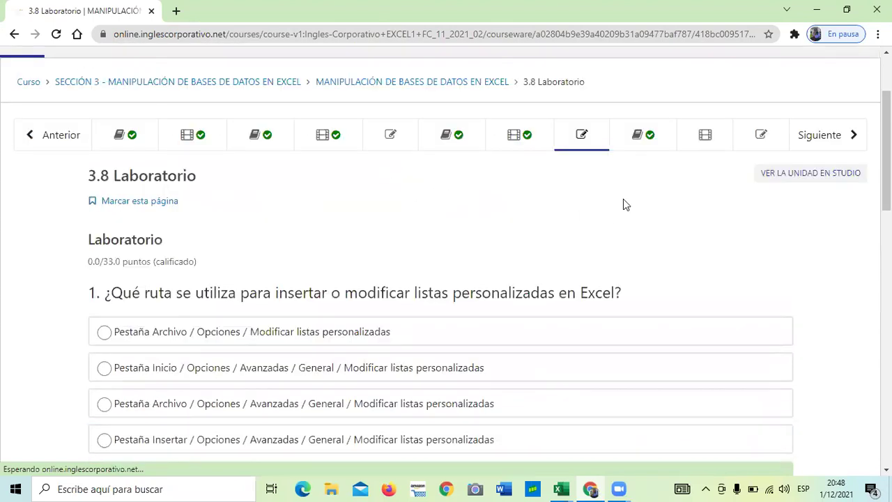
scroll(623, 200, down, 1)
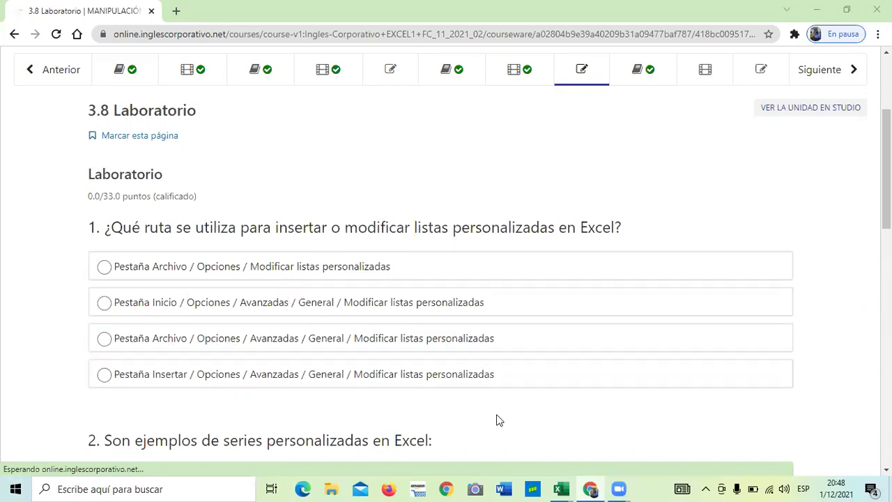
scroll(480, 401, down, 2)
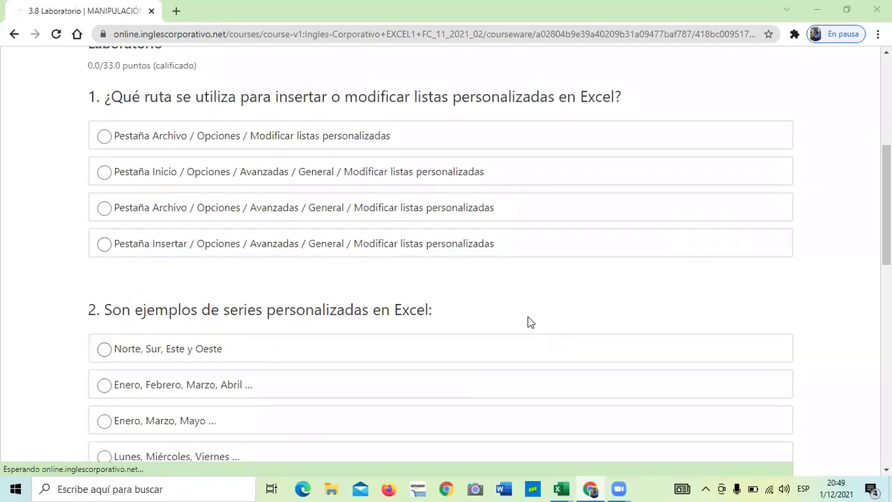
scroll(530, 322, down, 1)
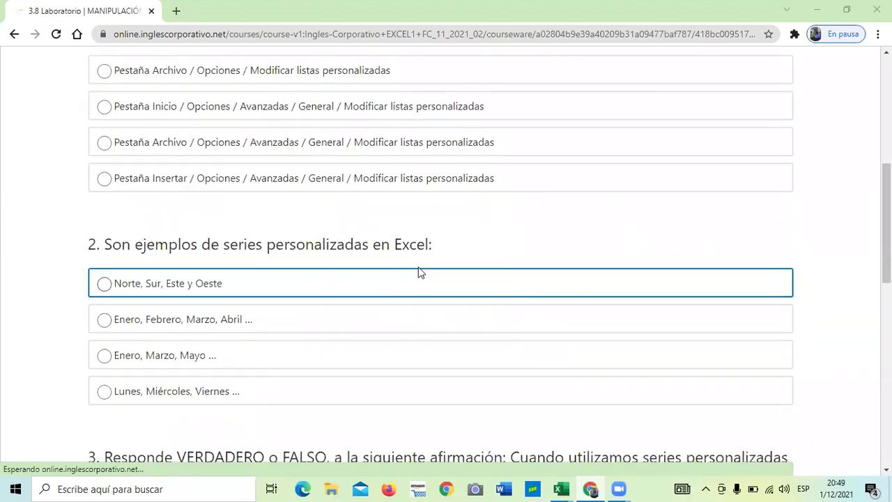
scroll(421, 271, down, 1)
scroll(420, 271, down, 1)
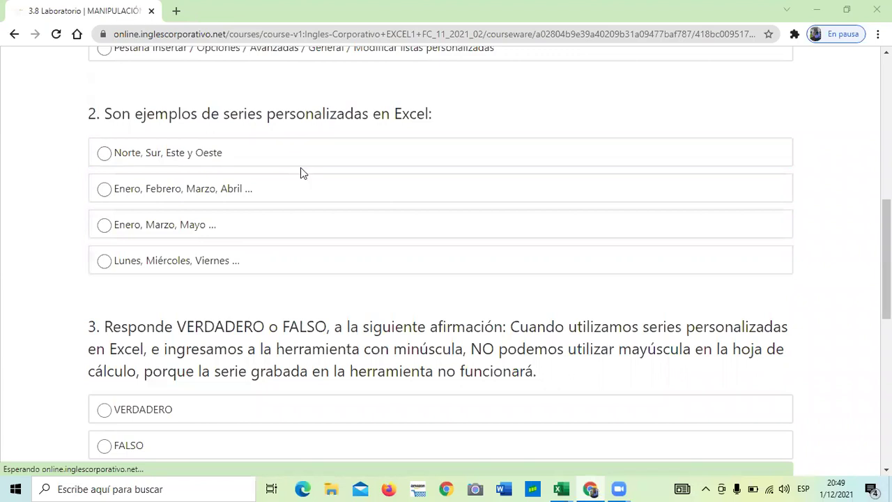
scroll(385, 244, down, 1)
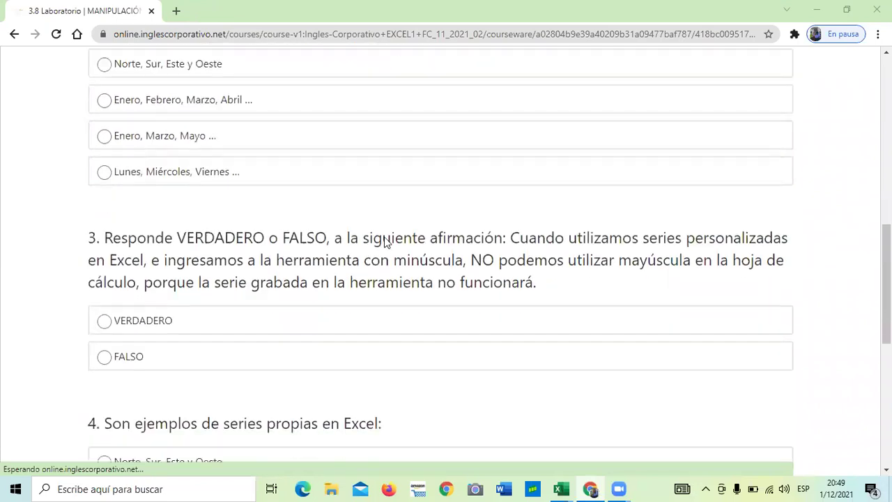
scroll(384, 242, down, 1)
scroll(669, 150, down, 1)
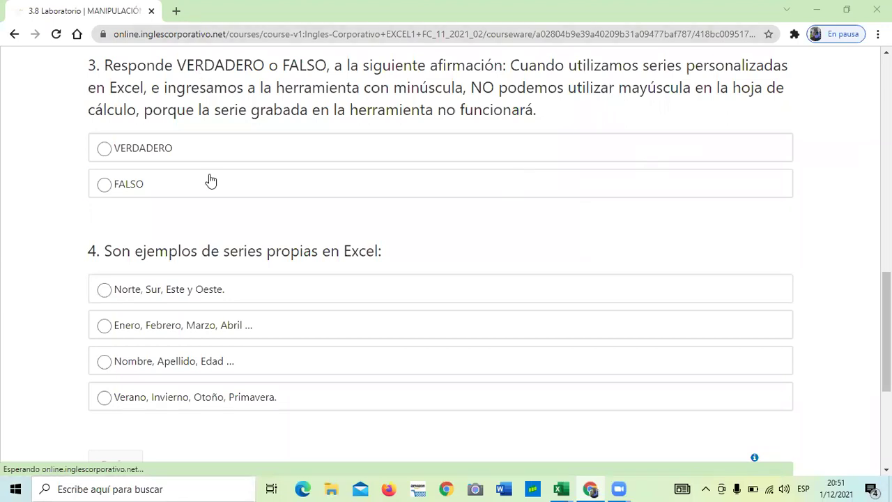
Advance from the 3.8 Laboratorio to the unit 3.9 - Objetivo de la lección
click(623, 194)
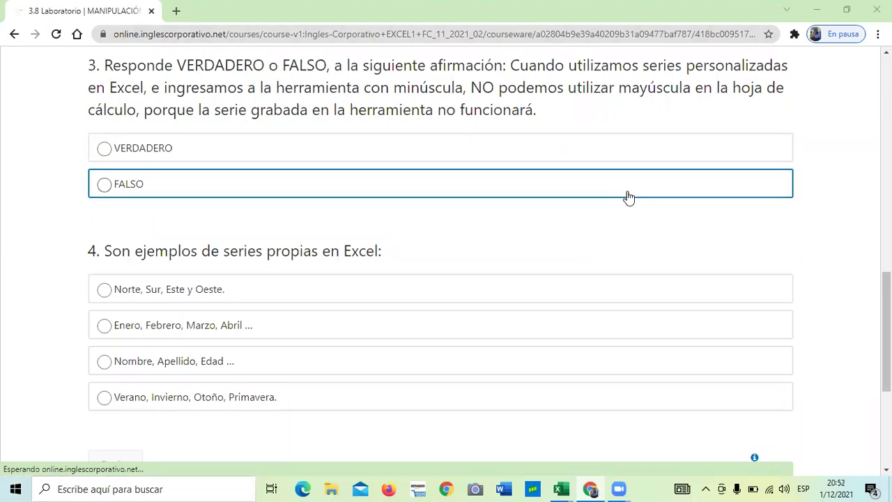
click(324, 390)
scroll(349, 387, down, 2)
click(476, 434)
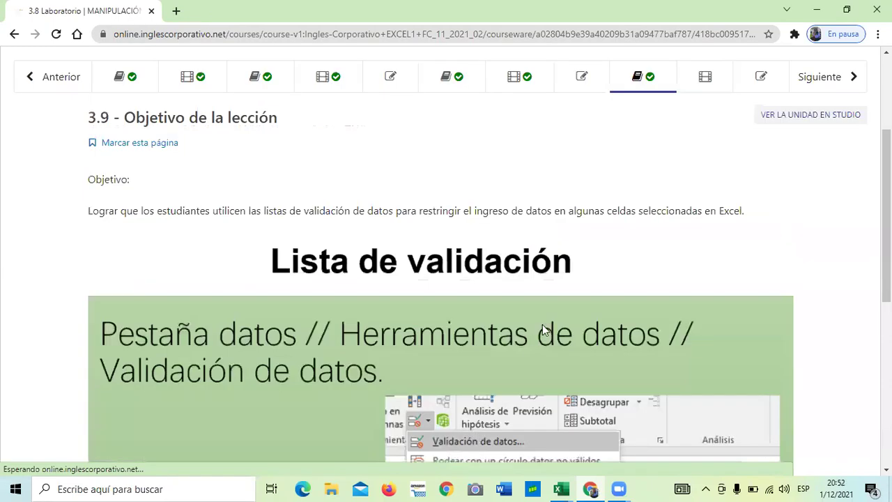
Examine the 3.9 lesson's objective and its illustration explaining the Validación de datos command
scroll(543, 325, down, 3)
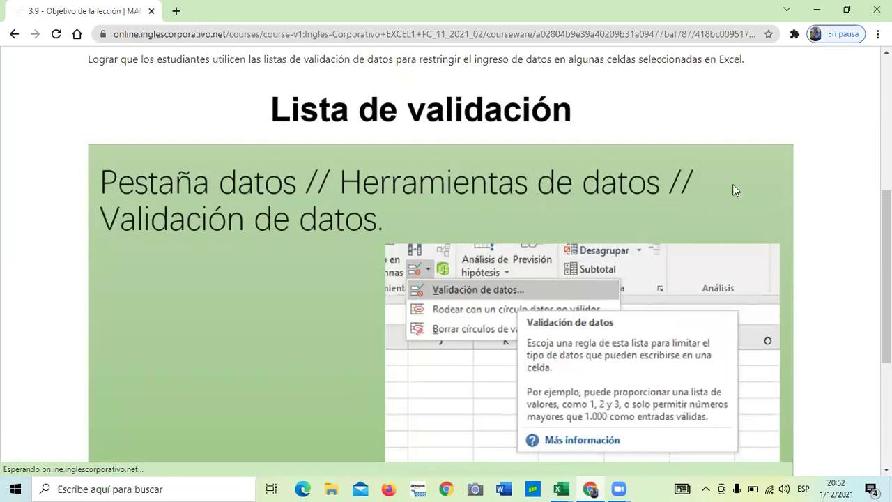
scroll(733, 184, down, 1)
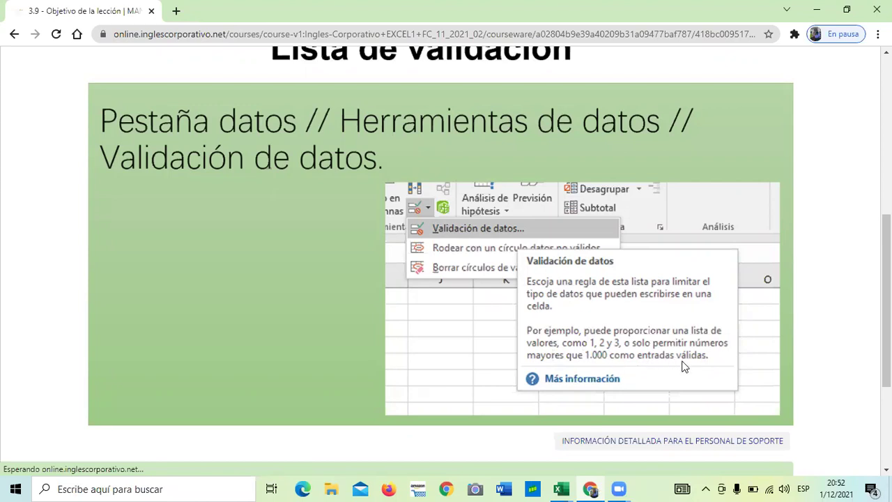
scroll(605, 316, down, 1)
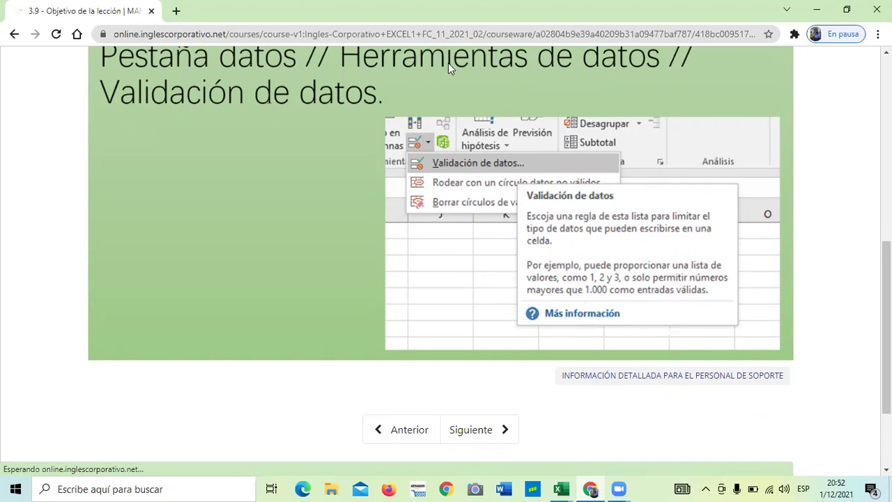
click(488, 430)
scroll(523, 255, up, 1)
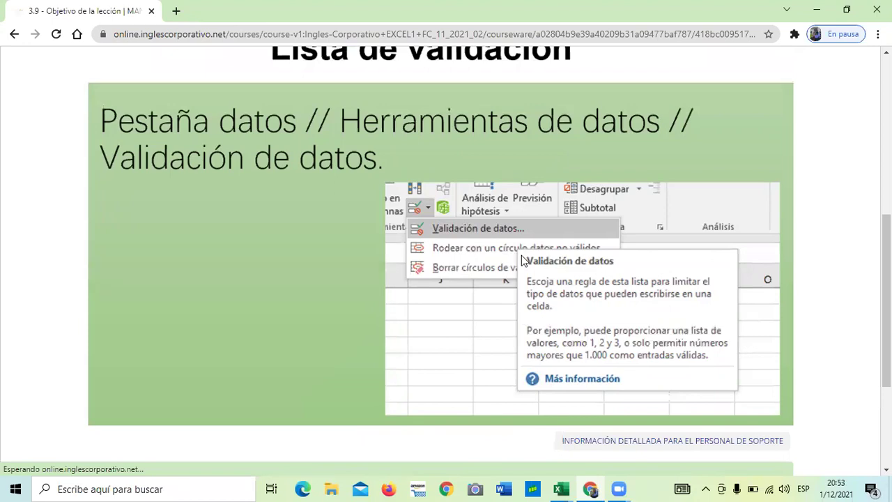
scroll(522, 260, up, 2)
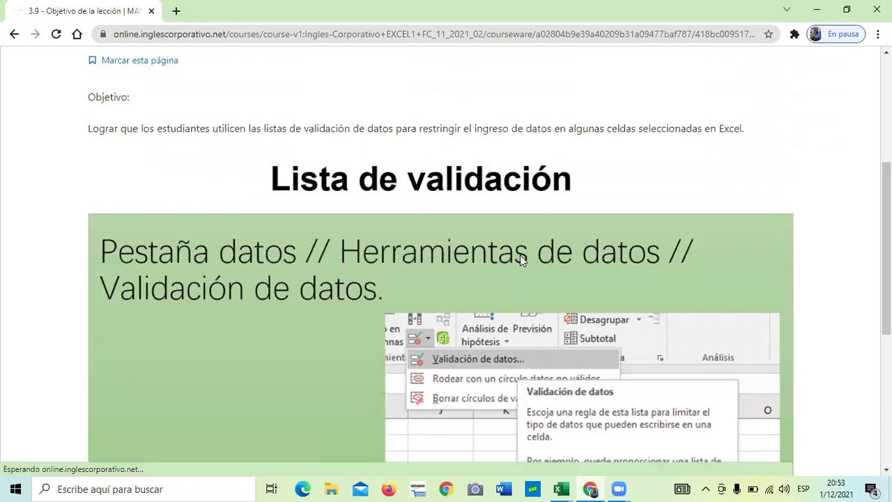
scroll(521, 259, down, 2)
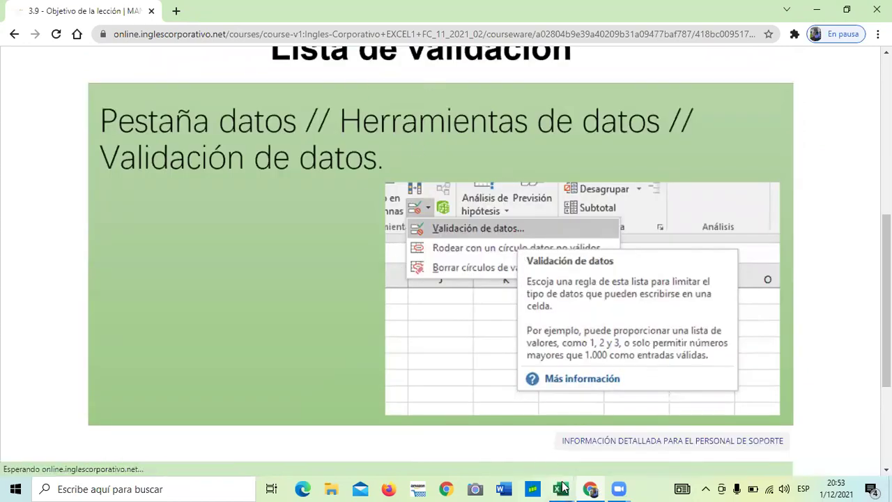
Switch to the Lista de validación workbook in Excel and view its Validaciòn, VALIDACIÓN 1 and VALIDACIÓN 2 sheets
mouse_move(564, 489)
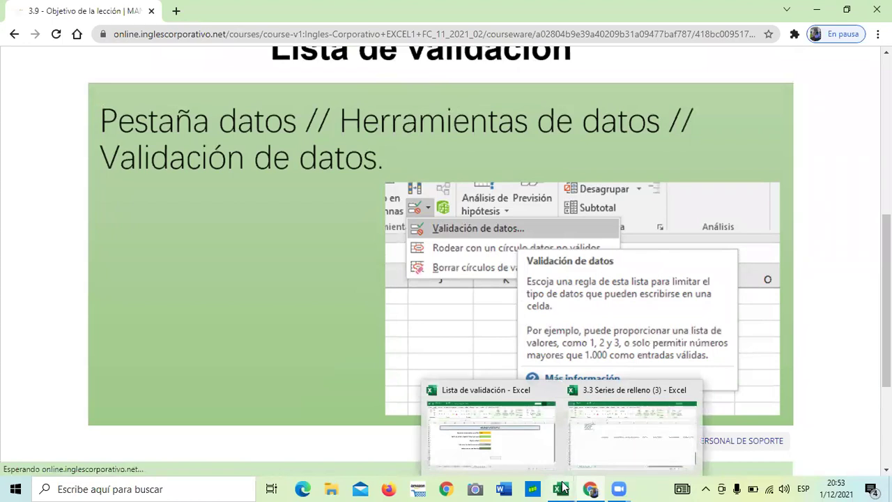
click(519, 446)
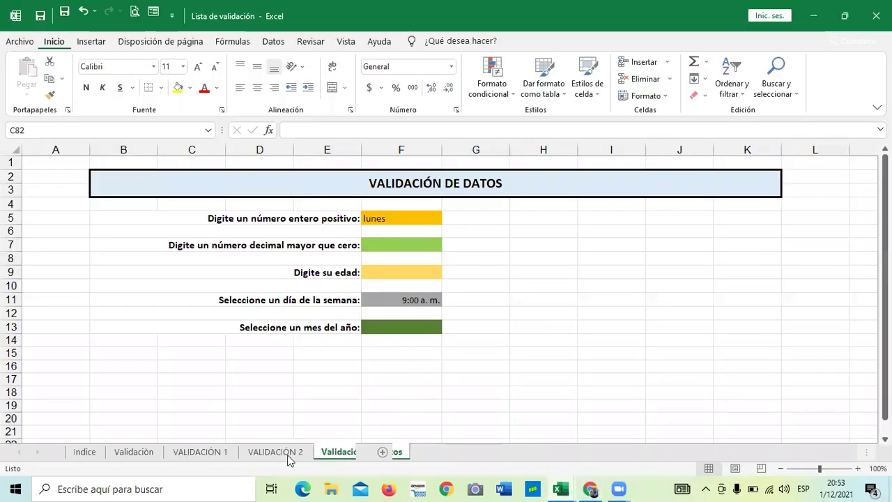
click(121, 454)
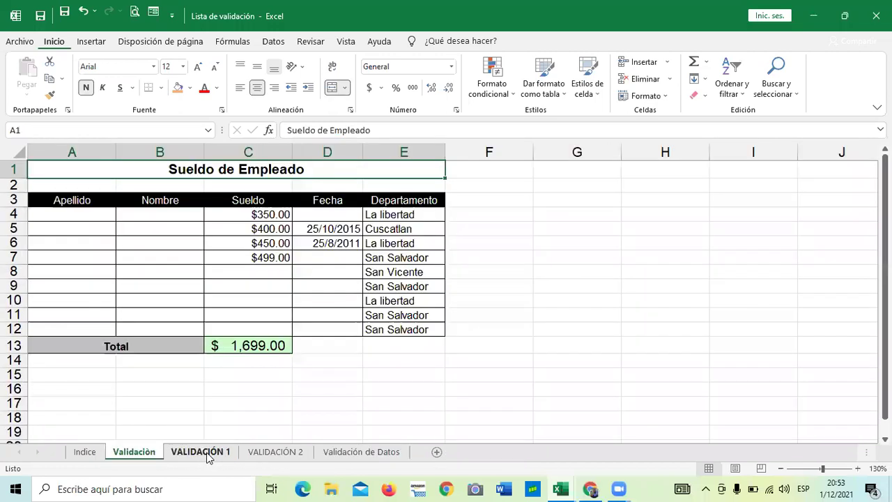
click(202, 453)
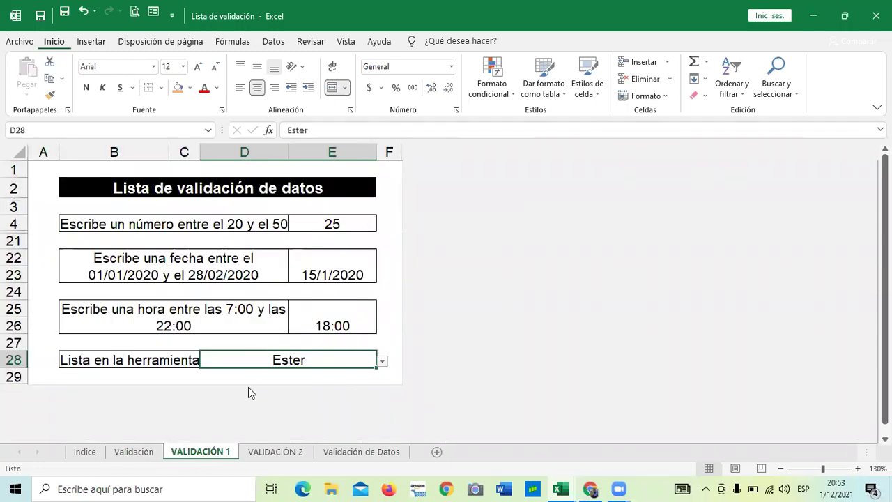
click(276, 453)
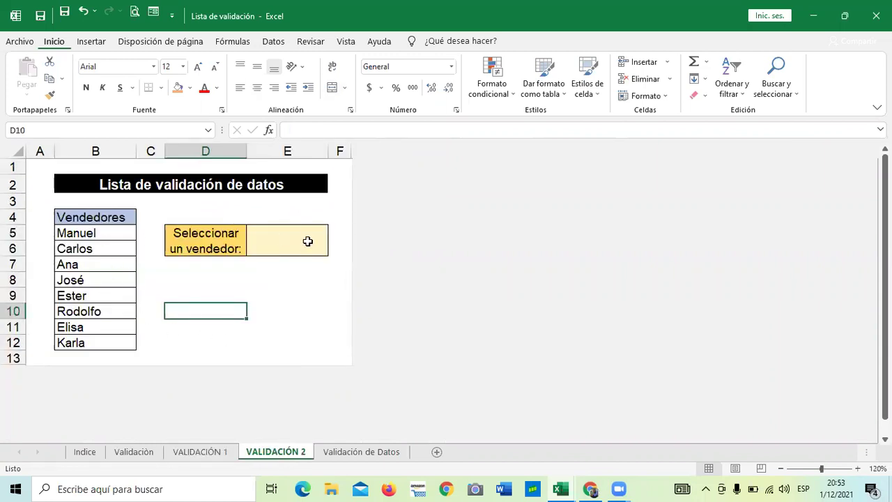
Go to the Indice sheet and follow its hyperlink to the Validación de Datos sheet
click(95, 453)
click(294, 322)
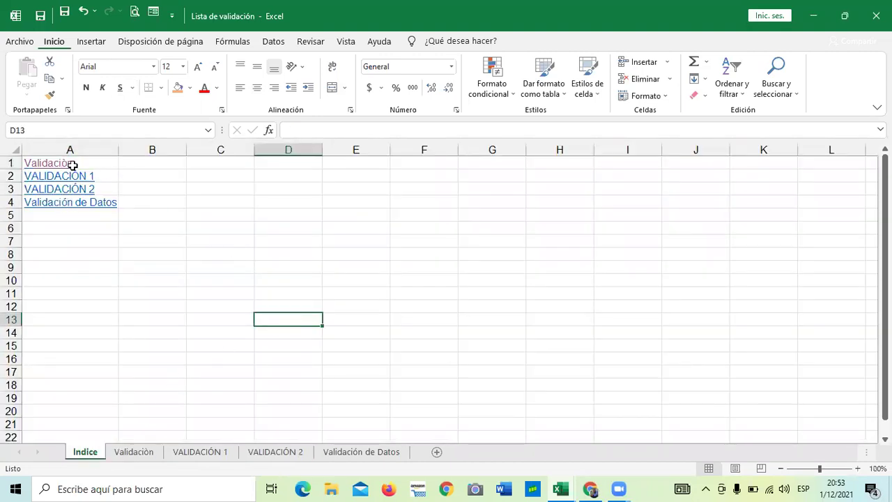
click(127, 295)
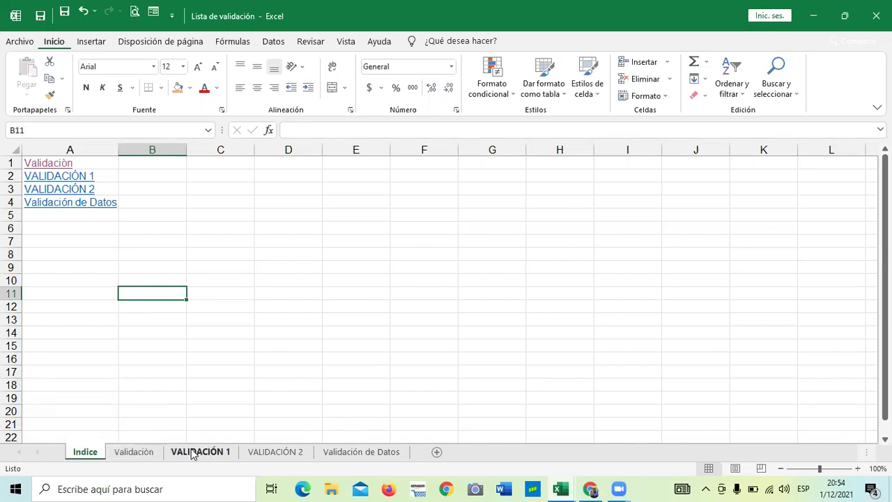
click(366, 359)
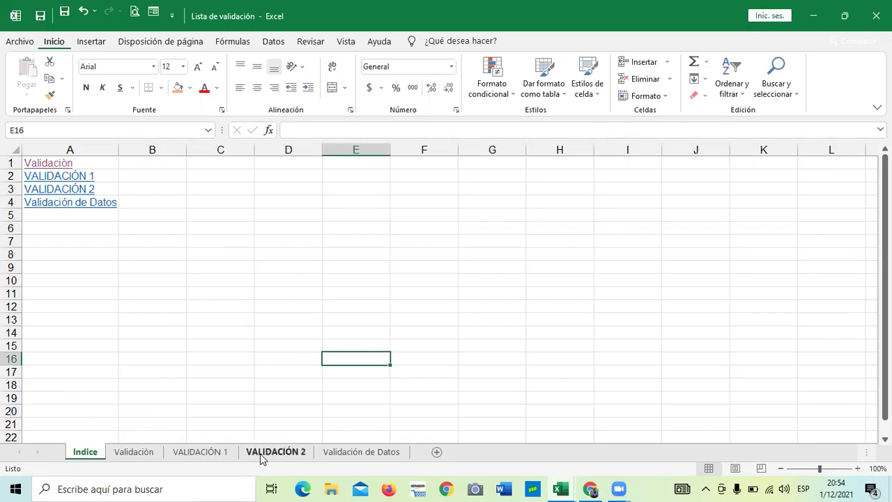
click(250, 323)
click(76, 202)
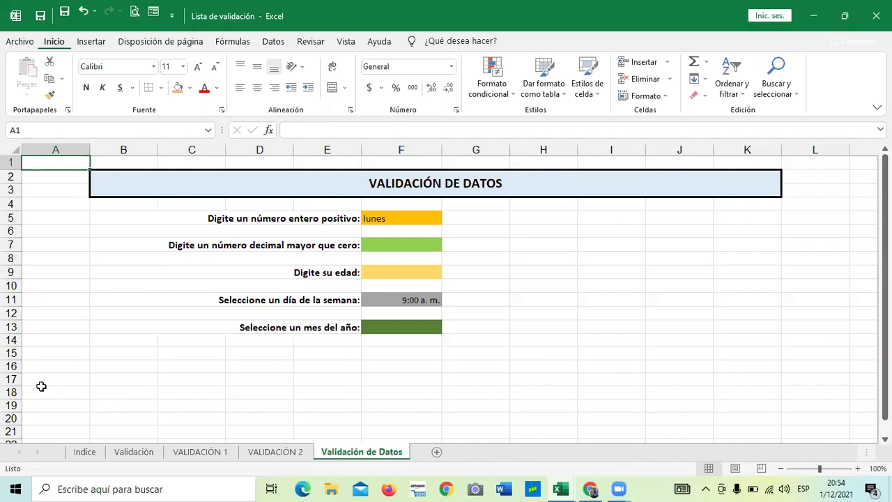
Return to the Indice sheet and follow its hyperlink to the VALIDACIÓN 2 sheet
click(87, 454)
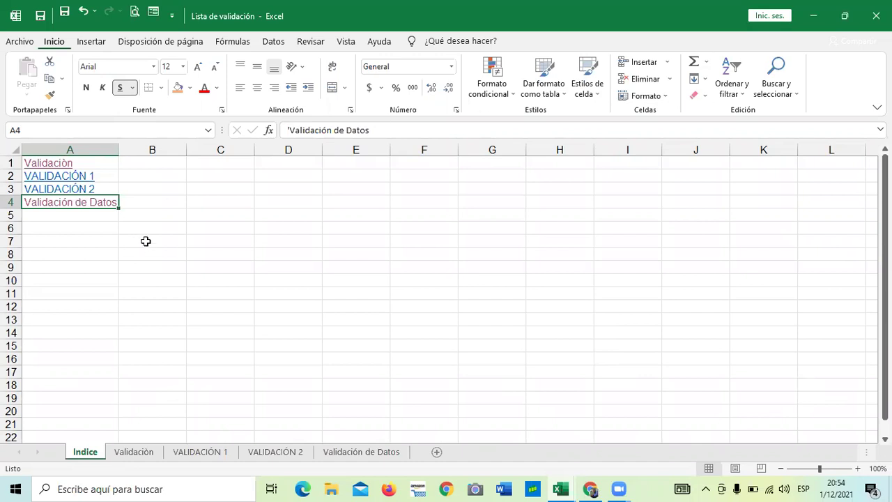
click(150, 307)
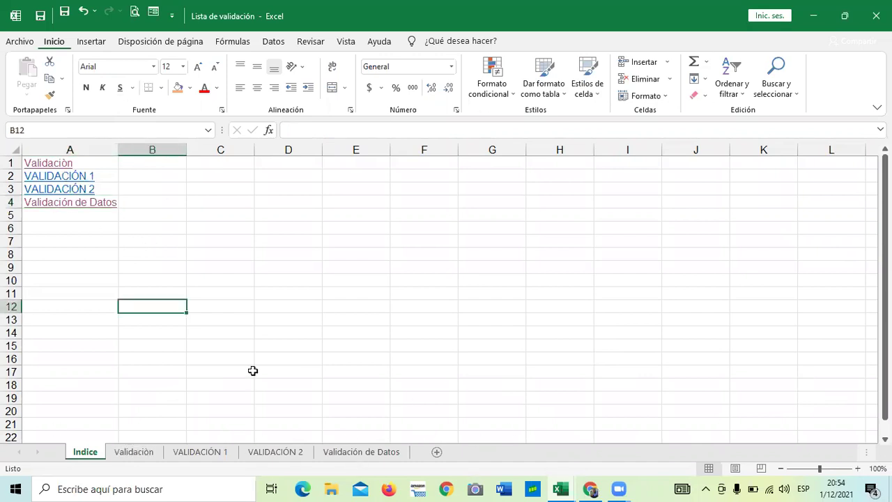
click(83, 191)
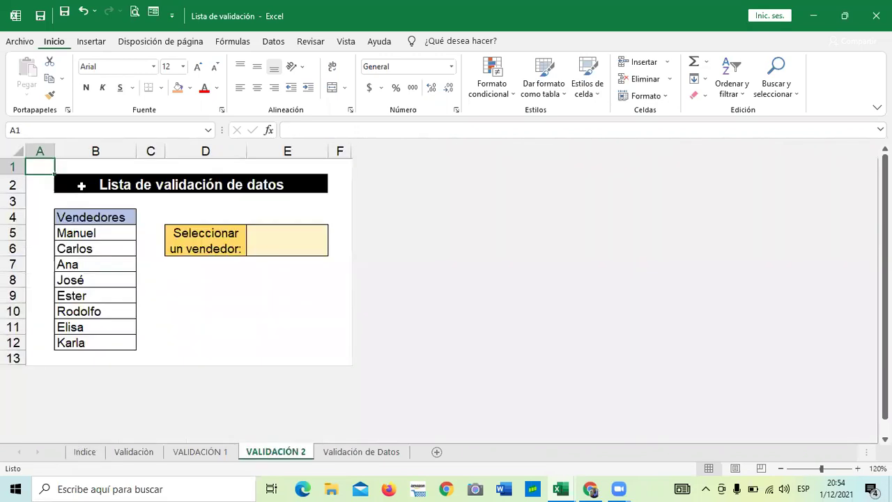
Go back to the Indice sheet, view the Validaciòn salary table, and display the VALIDACIÓN 1 sheet
click(85, 452)
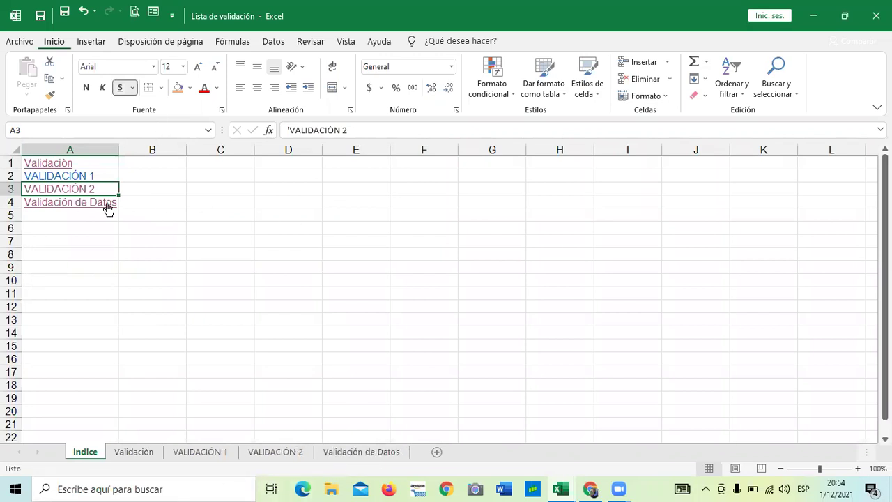
click(153, 453)
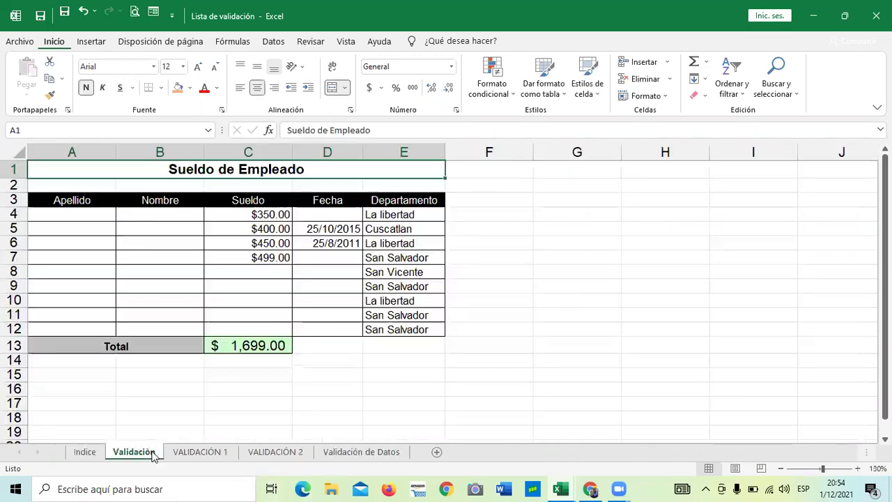
click(229, 454)
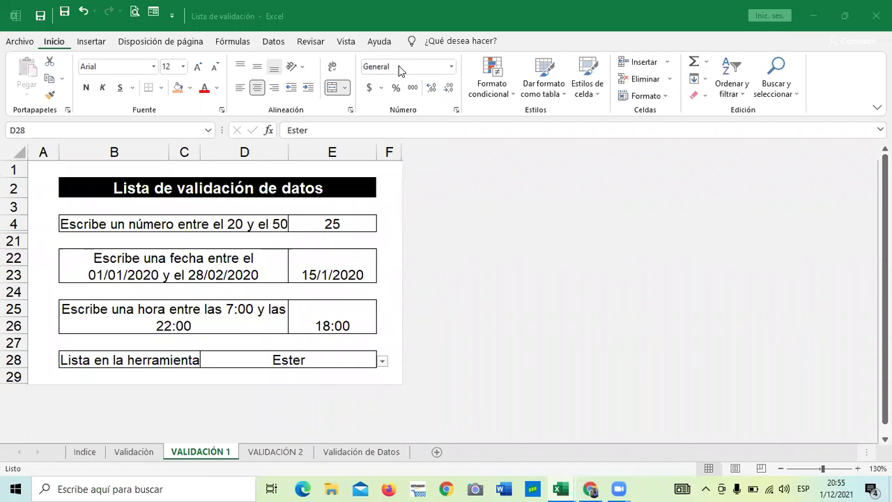
click(476, 175)
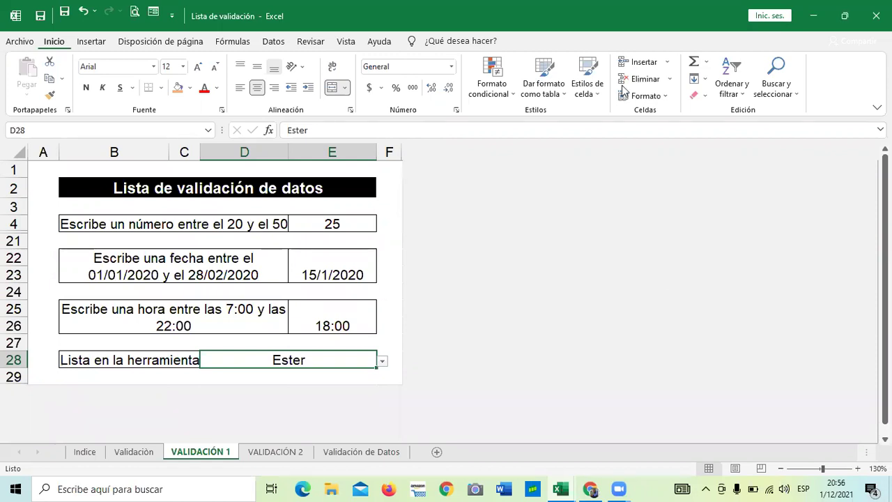
click(568, 292)
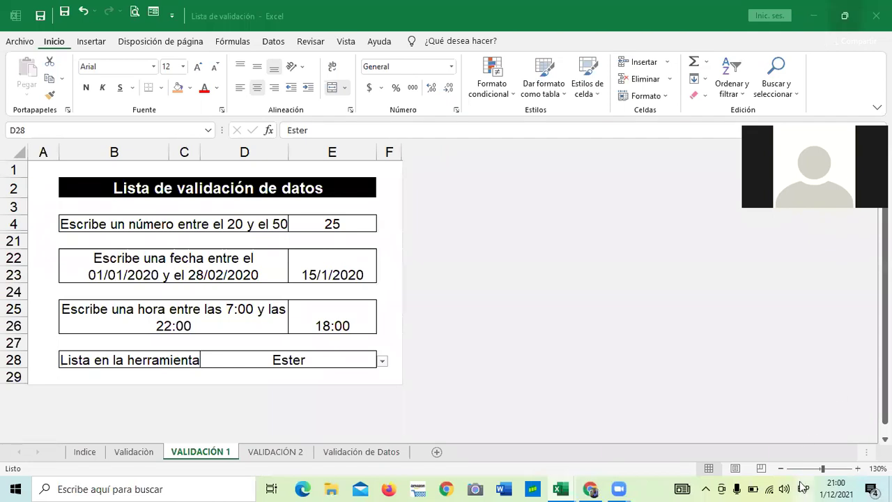
click(509, 257)
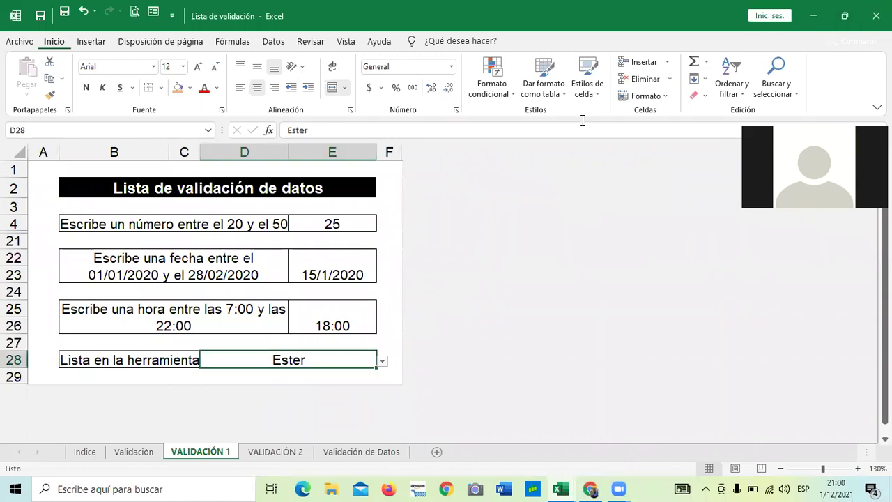